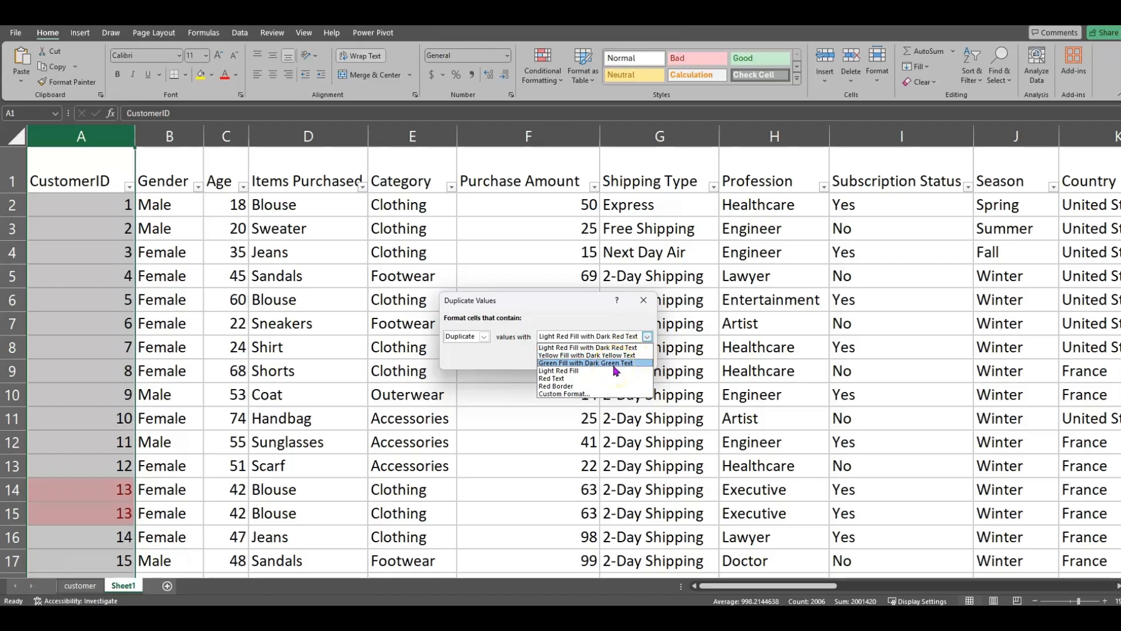
# - Highlight the duplicate values in the CustomerID column with Light Red Fill with Dark Red Text
pyautogui.click(563, 310)
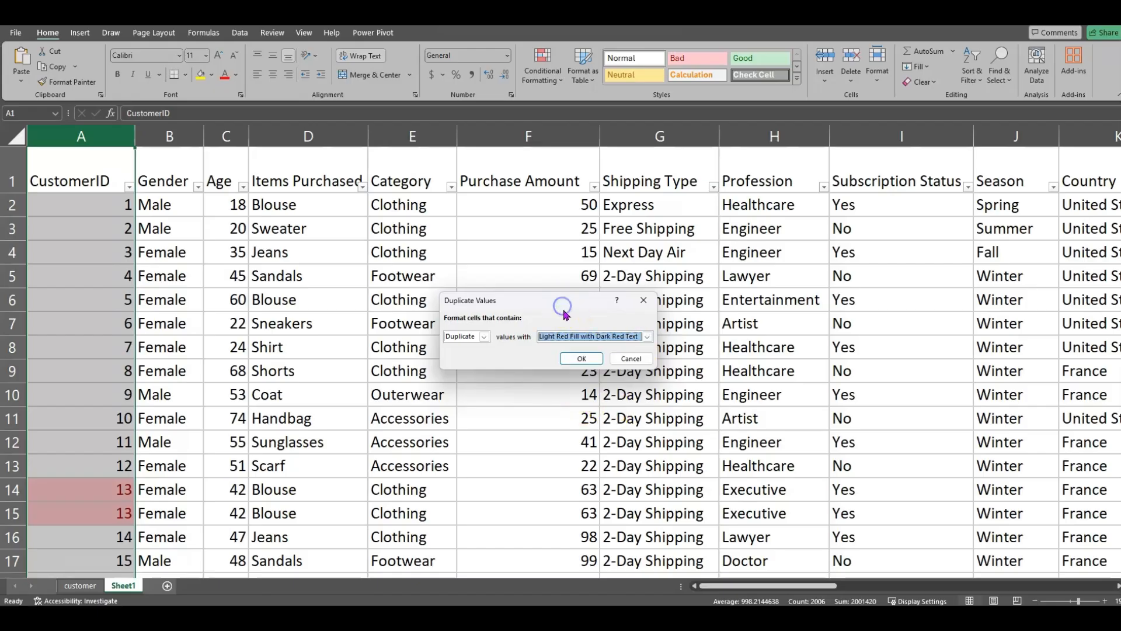
pyautogui.click(583, 359)
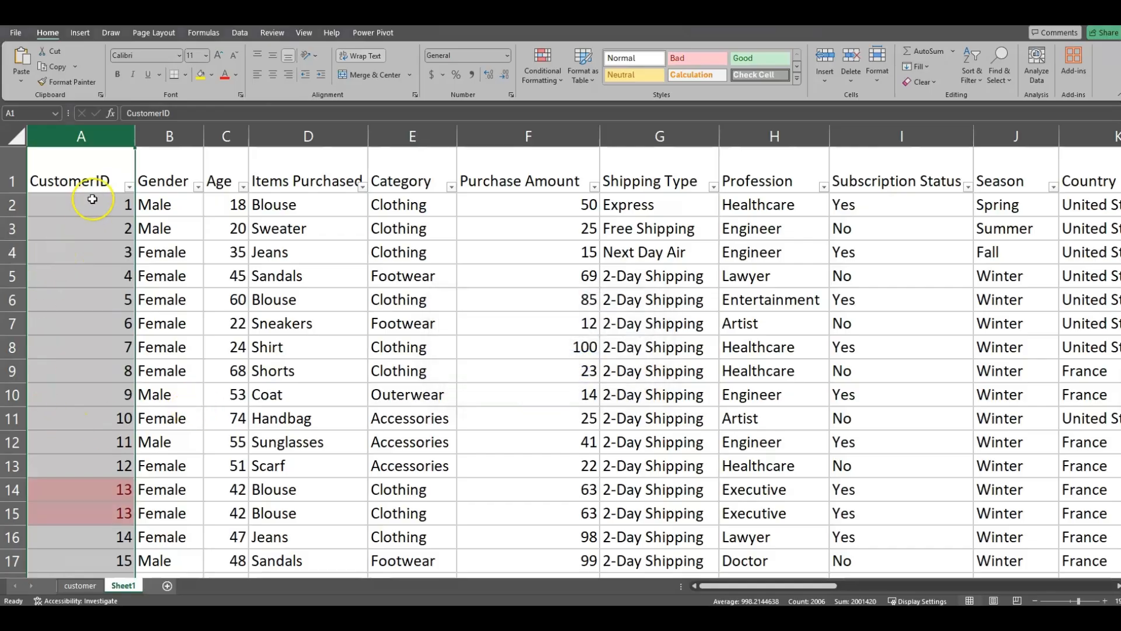
pyautogui.scroll(-16, 92, 199)
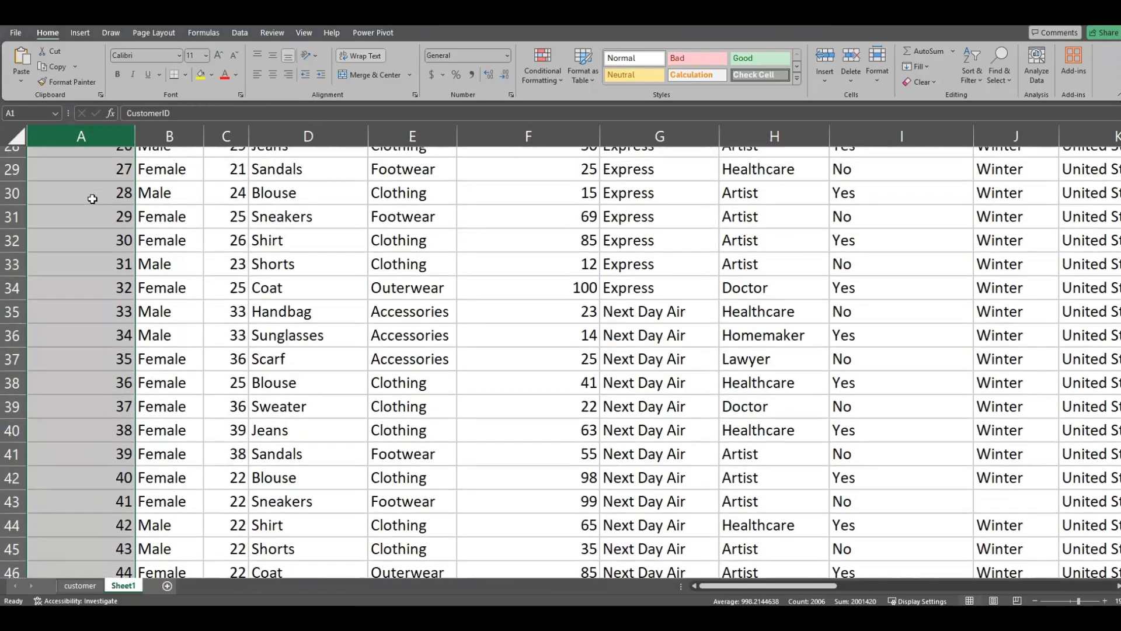
pyautogui.scroll(-3, 91, 201)
pyautogui.scroll(19, 91, 327)
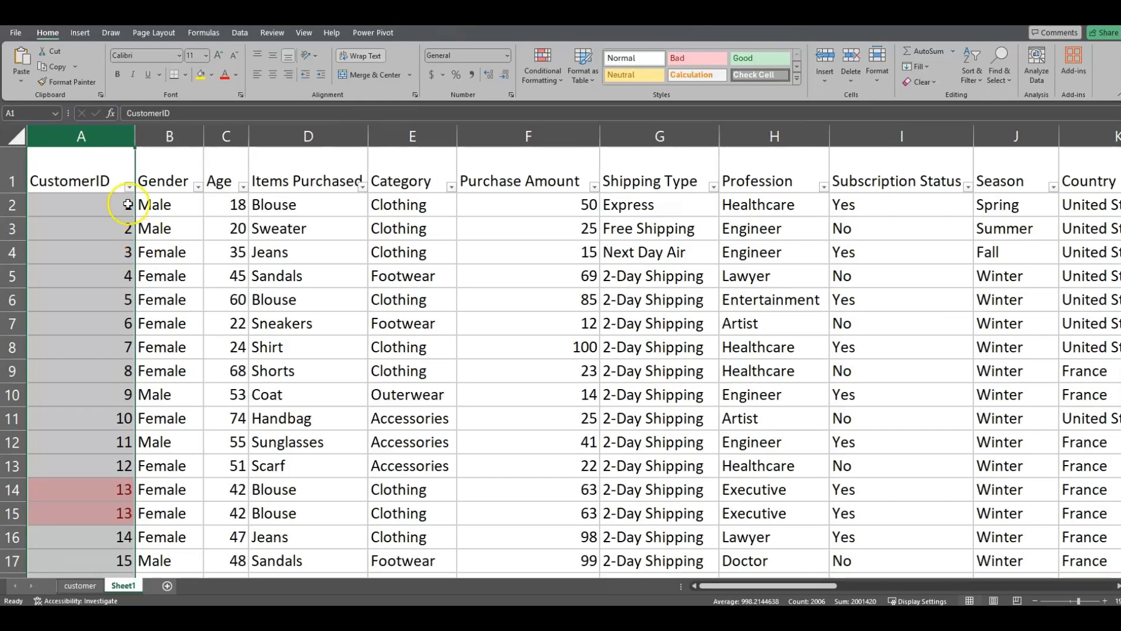
# - Sort the table by the light red cell color in the CustomerID column so the highlighted duplicates come first
pyautogui.click(79, 178)
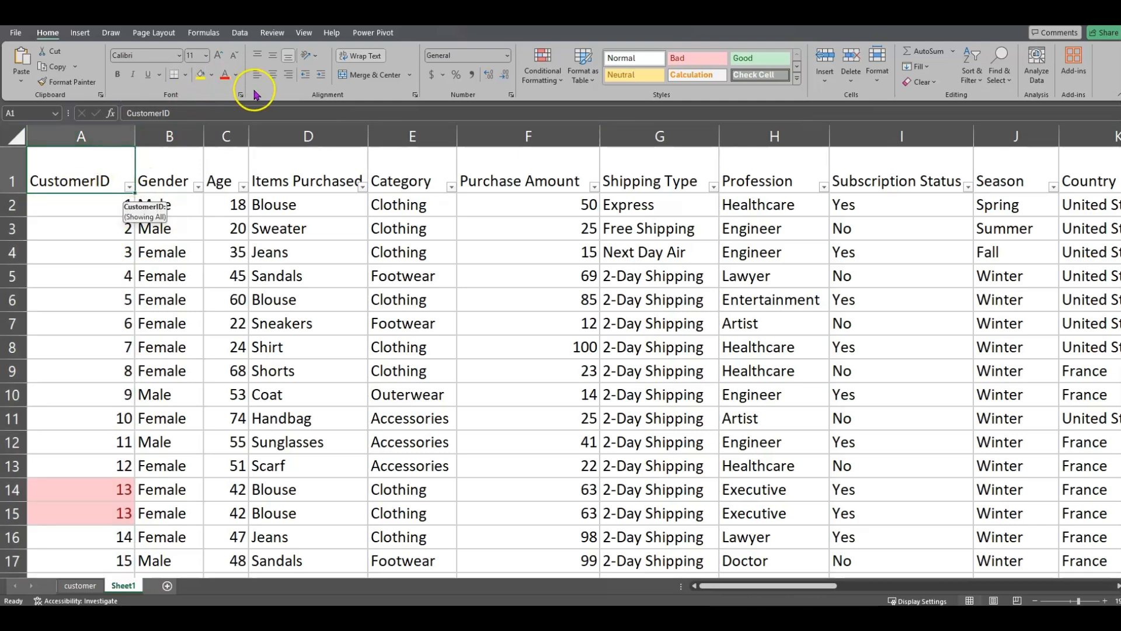
pyautogui.click(240, 36)
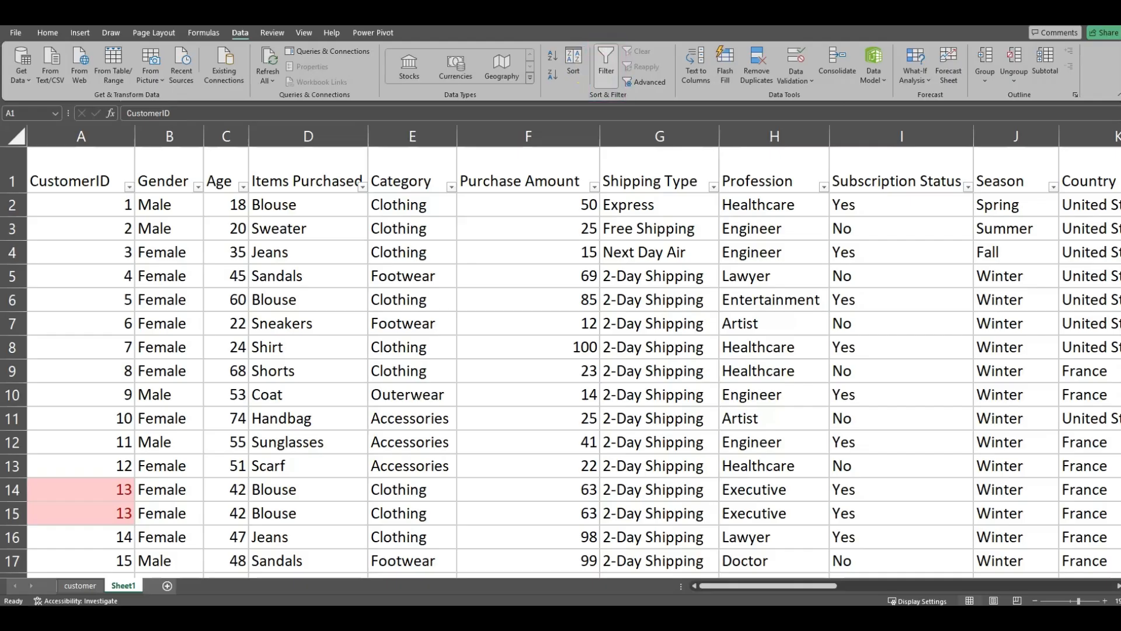
pyautogui.click(129, 186)
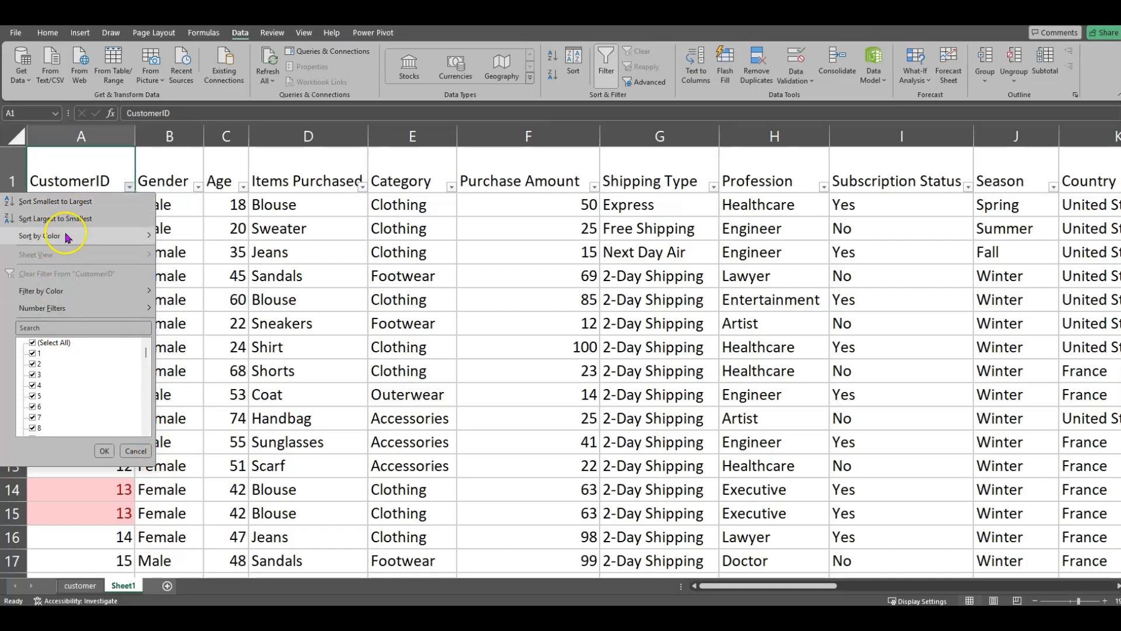
pyautogui.moveTo(82, 235)
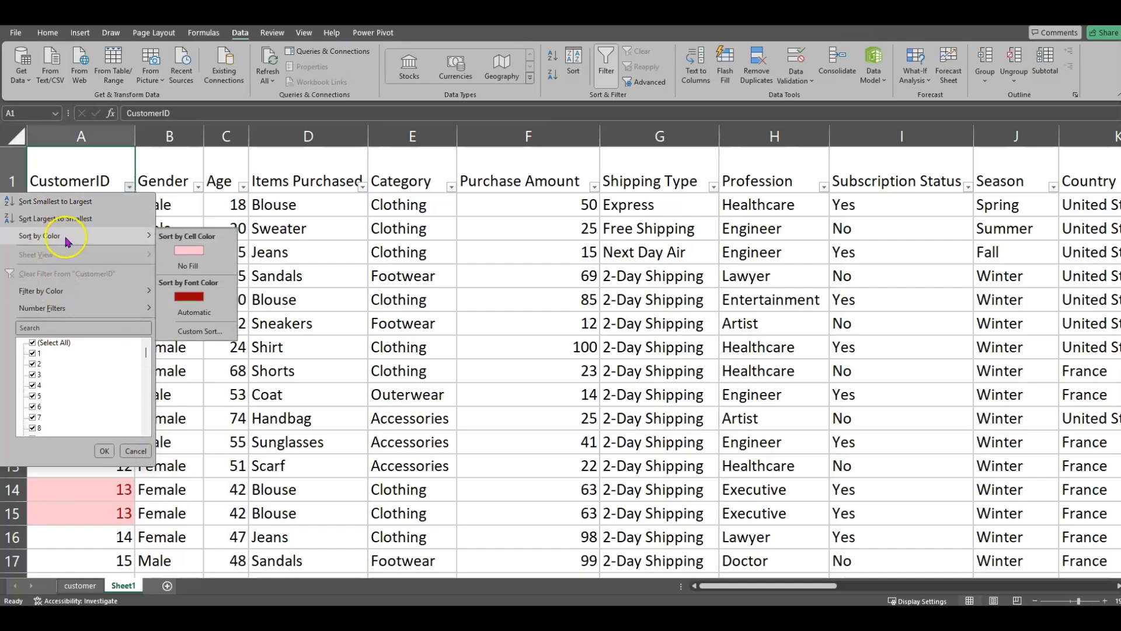
pyautogui.click(208, 256)
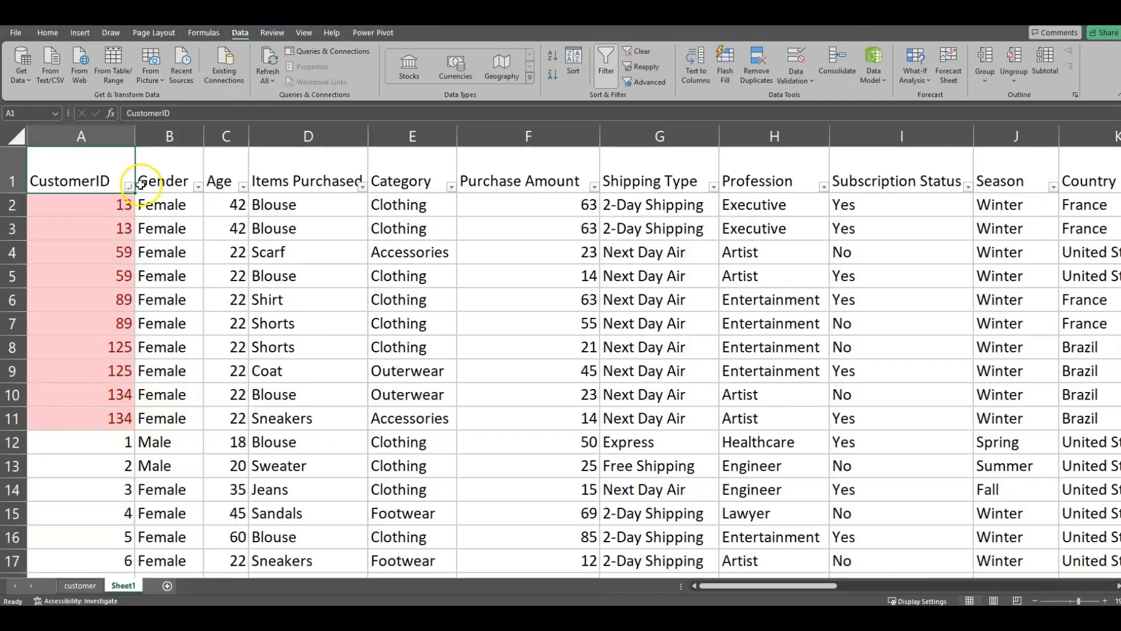
# - Examine the rows below the highlighted duplicates, selecting the CustomerID values from A12 down to the last row
pyautogui.scroll(-7, 118, 508)
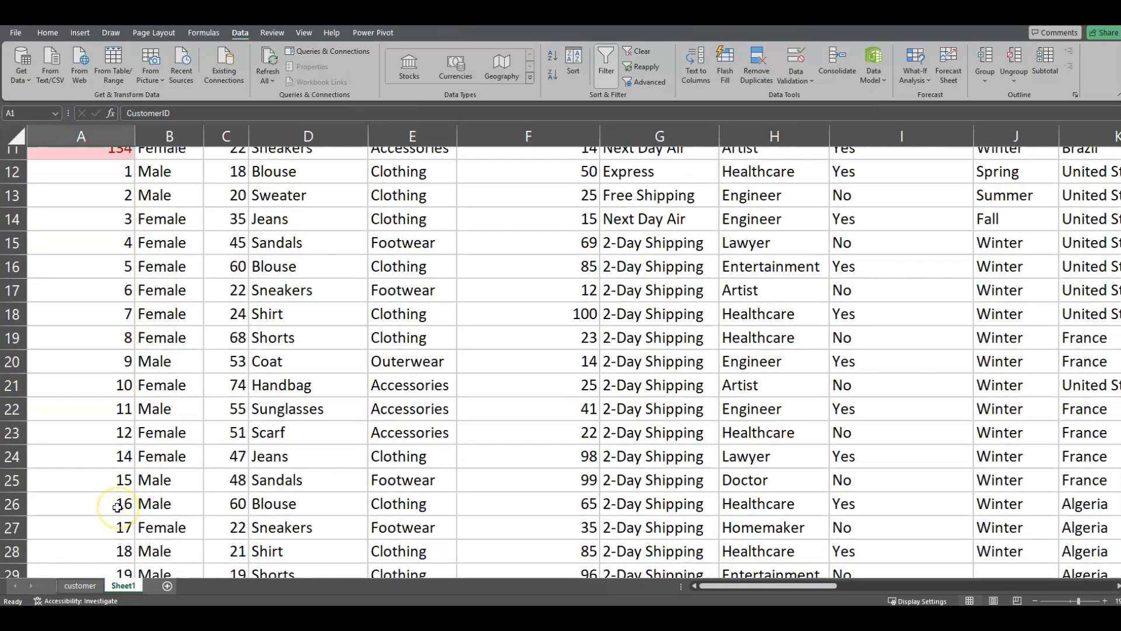
pyautogui.scroll(-12, 118, 508)
pyautogui.scroll(15, 117, 508)
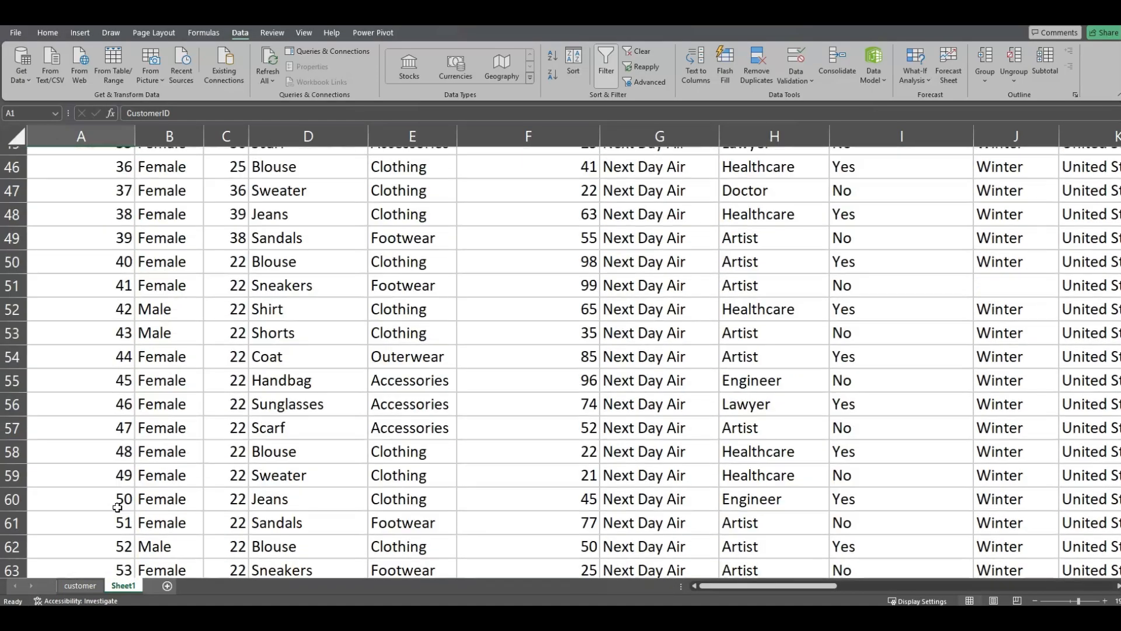
pyautogui.scroll(5, 118, 505)
pyautogui.scroll(-3, 117, 506)
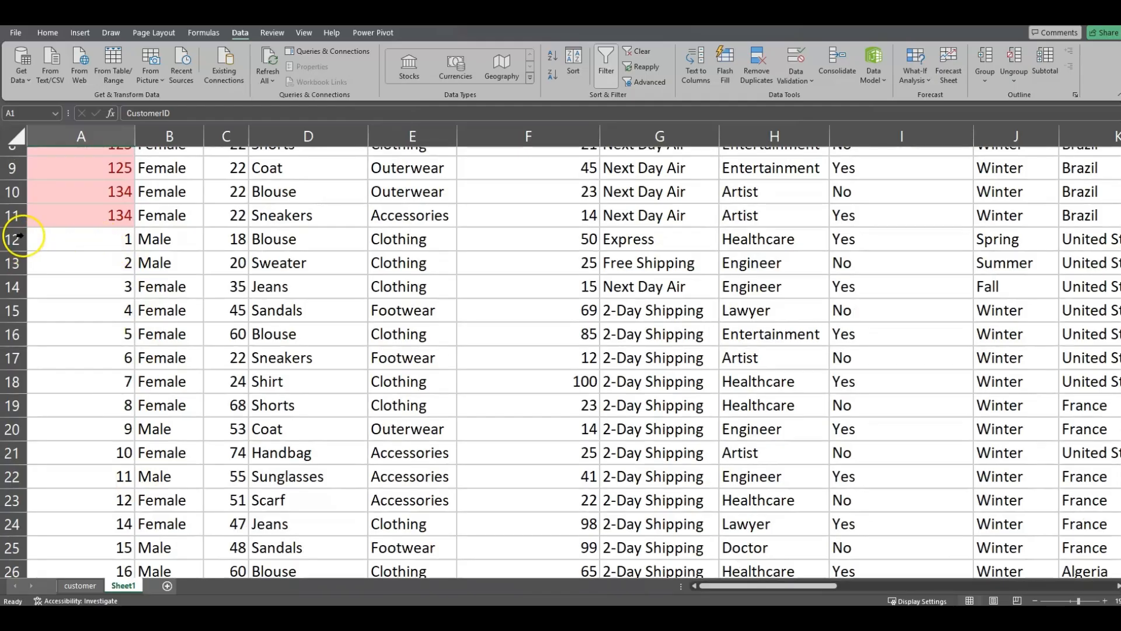
pyautogui.click(95, 238)
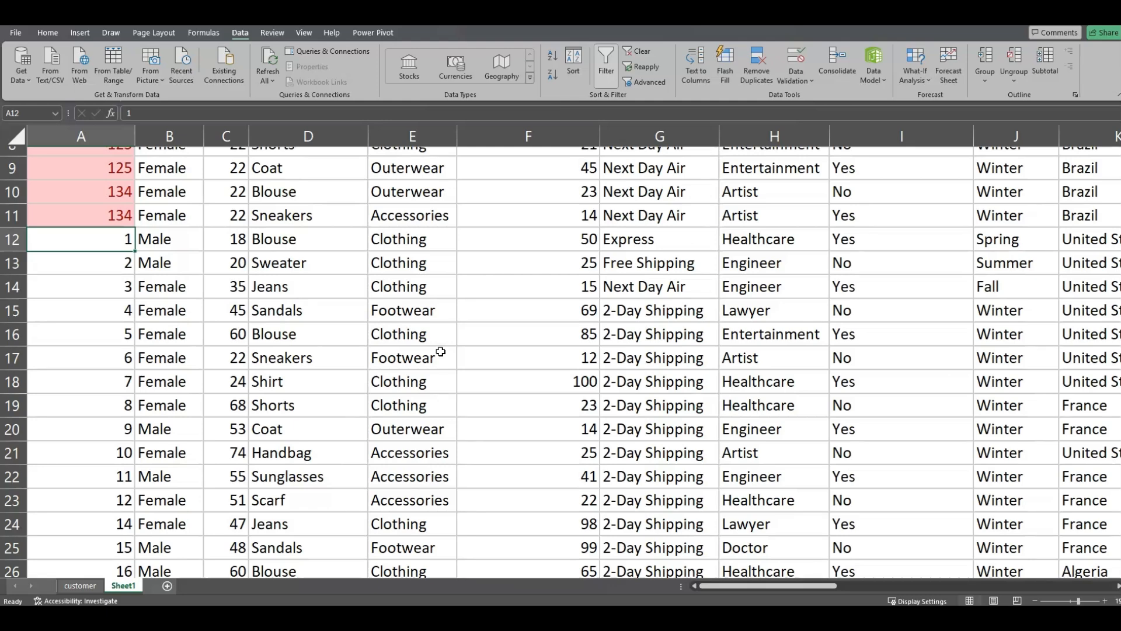
pyautogui.hotkey('ctrl', 'shift', 'Down')
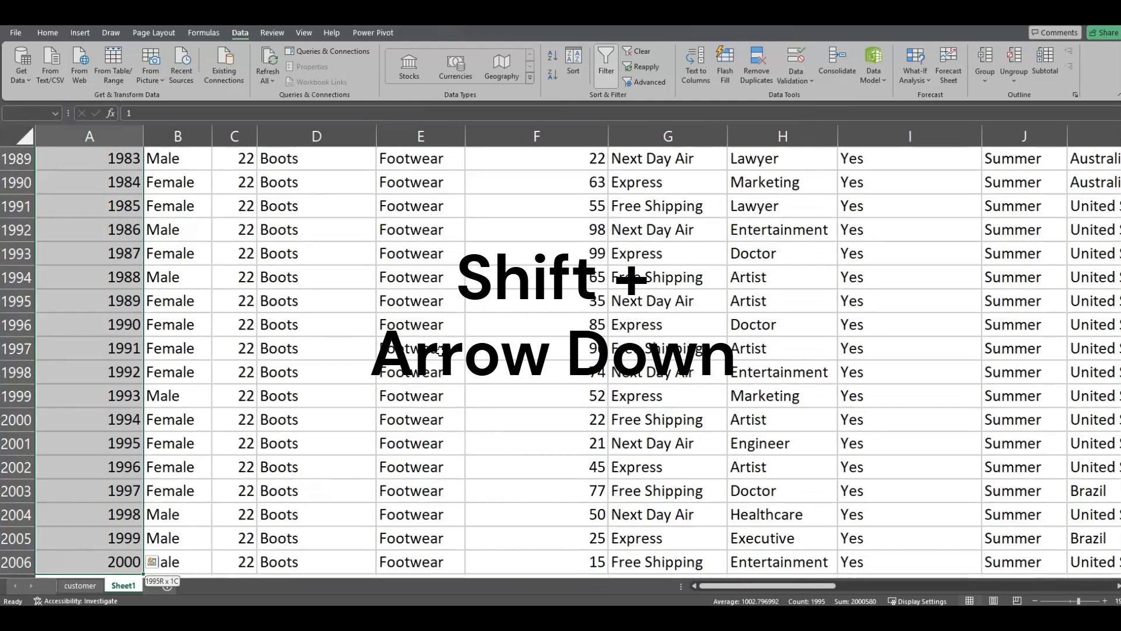
pyautogui.scroll(-2, 83, 387)
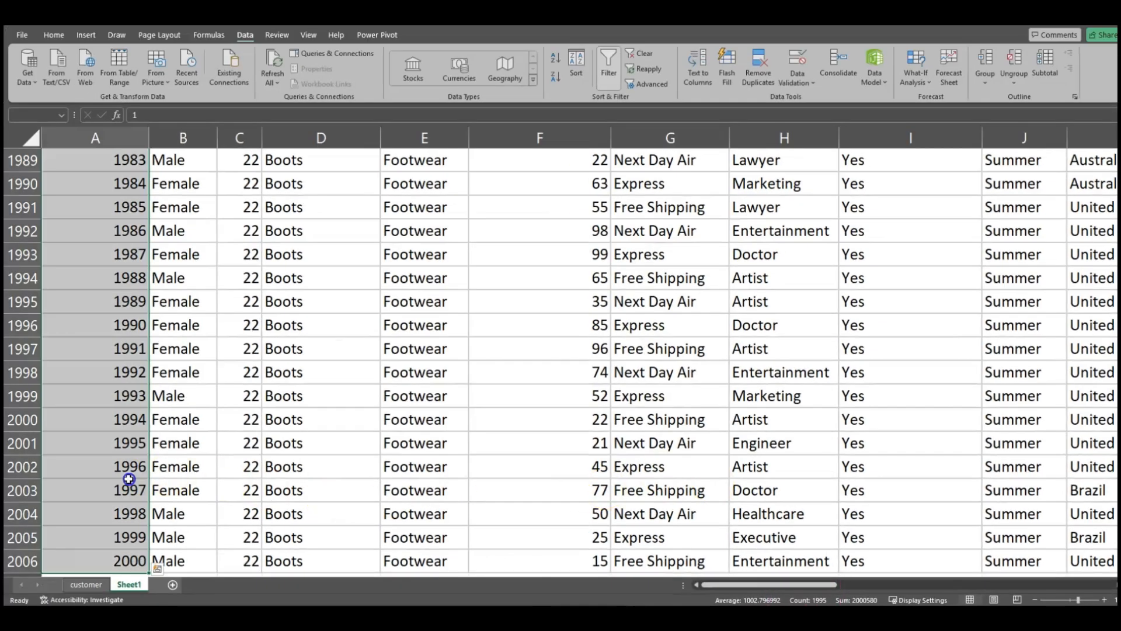
pyautogui.hotkey('ctrl', 'BackSpace')
pyautogui.scroll(4, 165, 516)
pyautogui.click(230, 316)
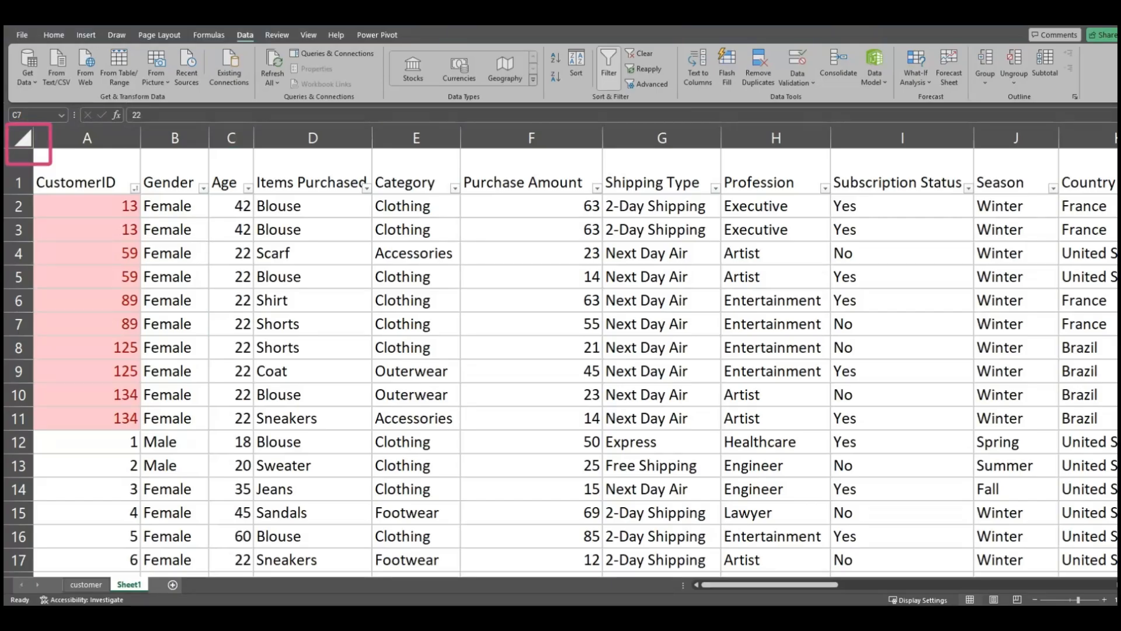
pyautogui.click(20, 140)
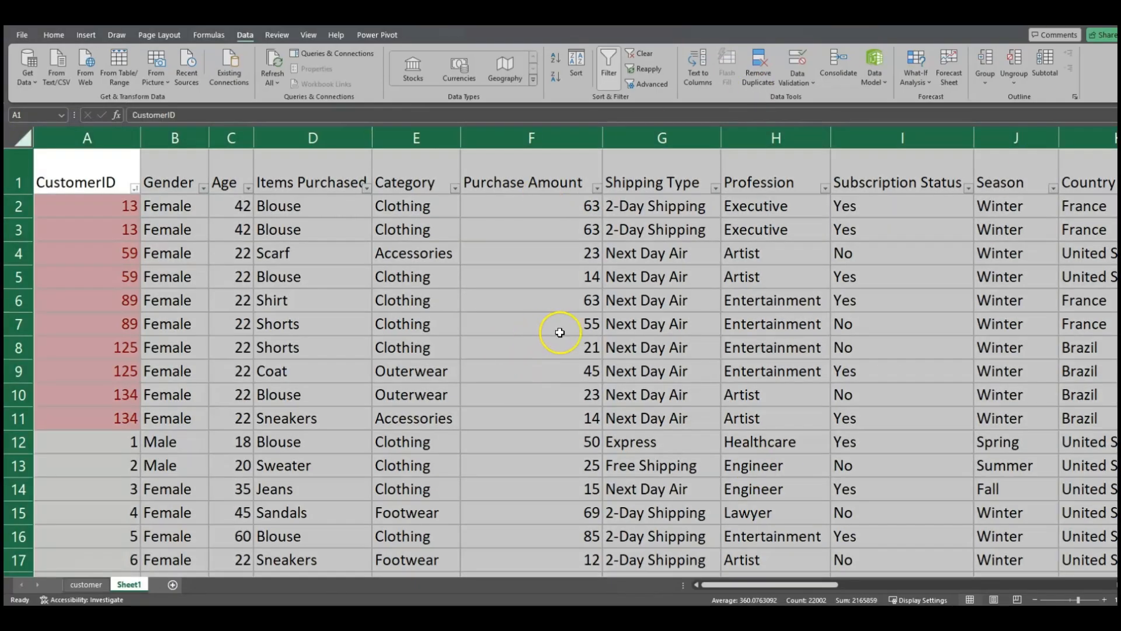
pyautogui.moveTo(720, 583)
pyautogui.mouseDown()
pyautogui.moveTo(1001, 589)
pyautogui.moveTo(735, 590)
pyautogui.mouseUp()
pyautogui.click(285, 251)
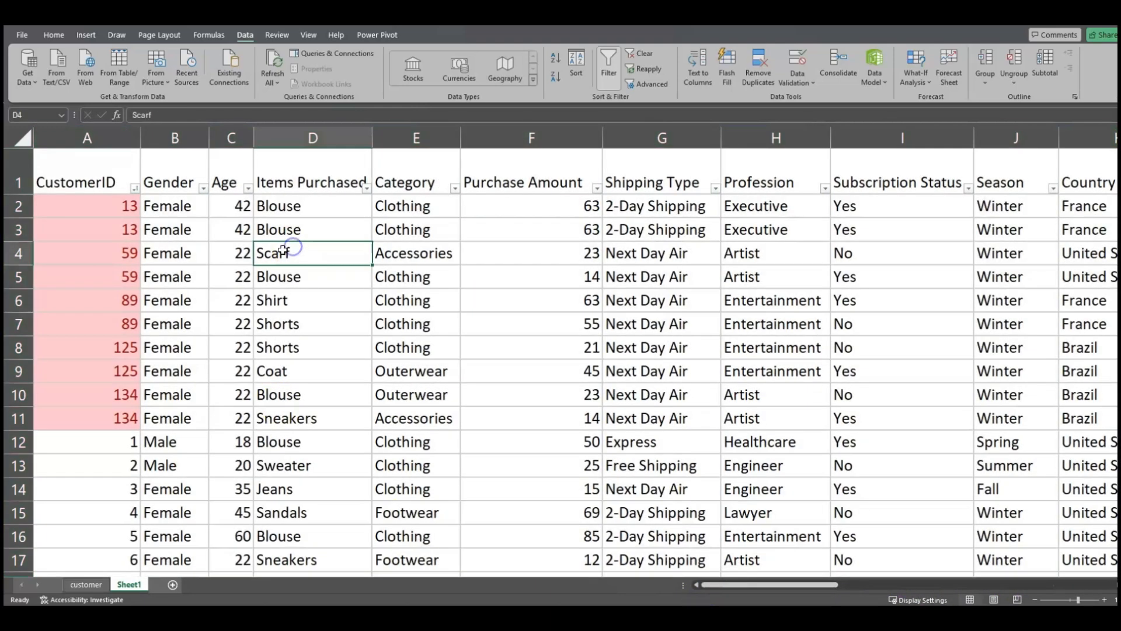
# - Select the entire customer data table from the CustomerID column through the Country column
pyautogui.click(193, 212)
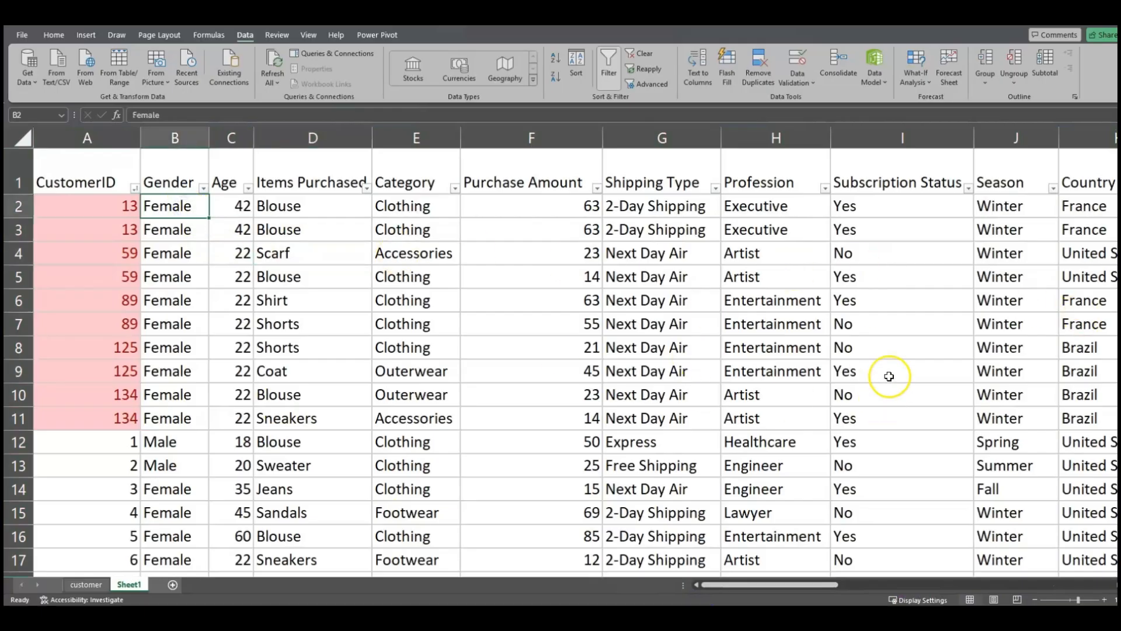
pyautogui.hotkey('ctrl', 'a')
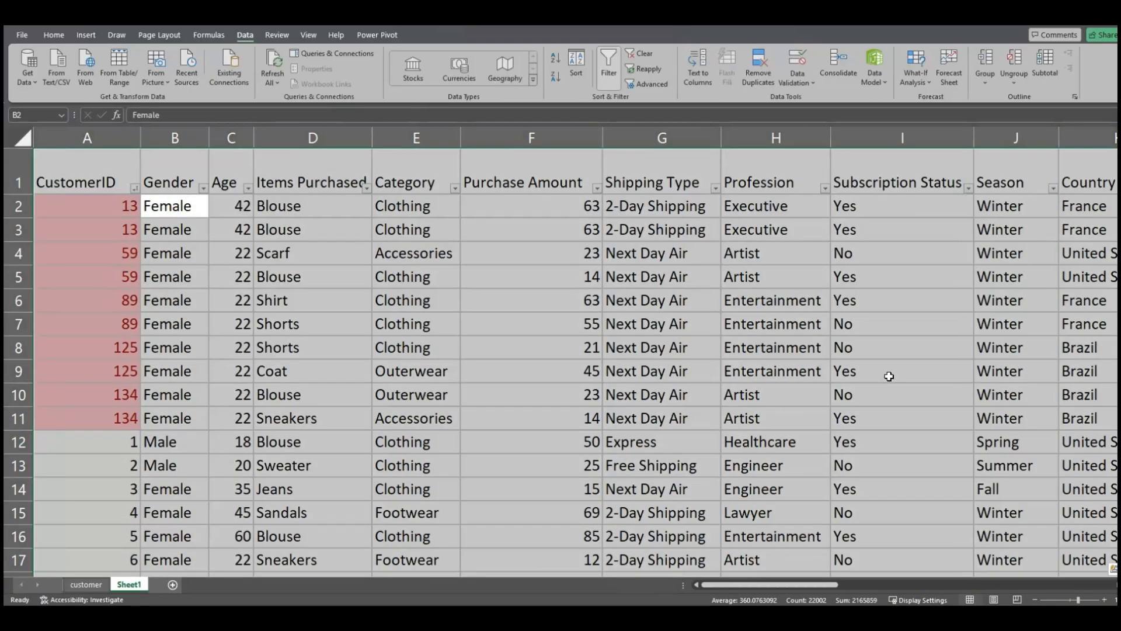
pyautogui.moveTo(832, 584); pyautogui.dragTo(922, 584)
pyautogui.scroll(-3, 463, 476)
pyautogui.scroll(3, 473, 481)
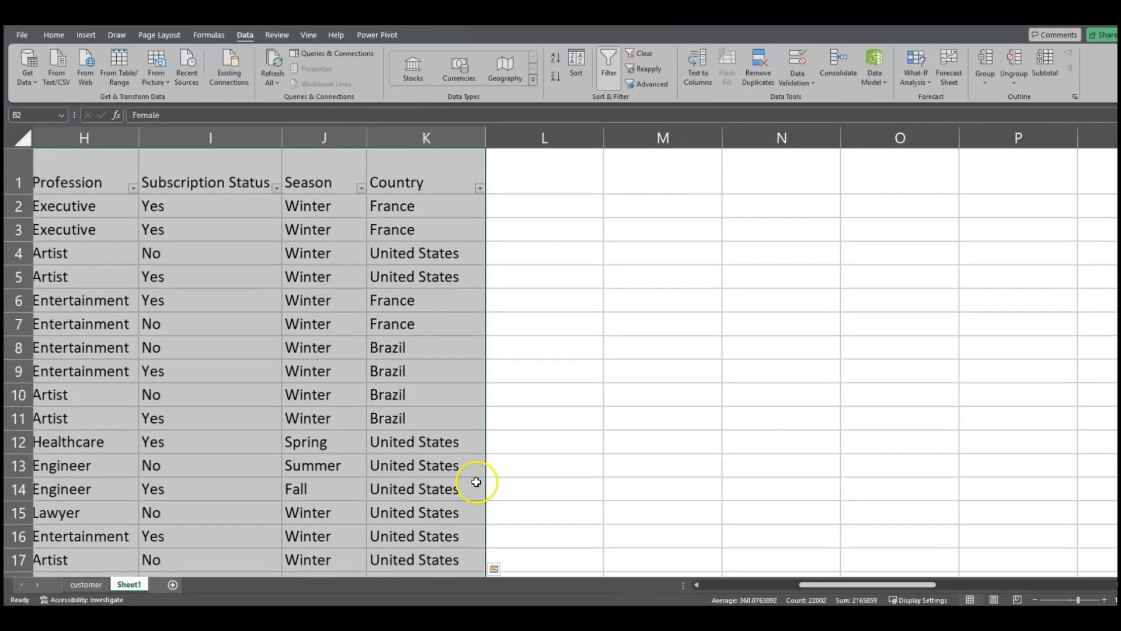
pyautogui.hscroll(-5, 856, 584)
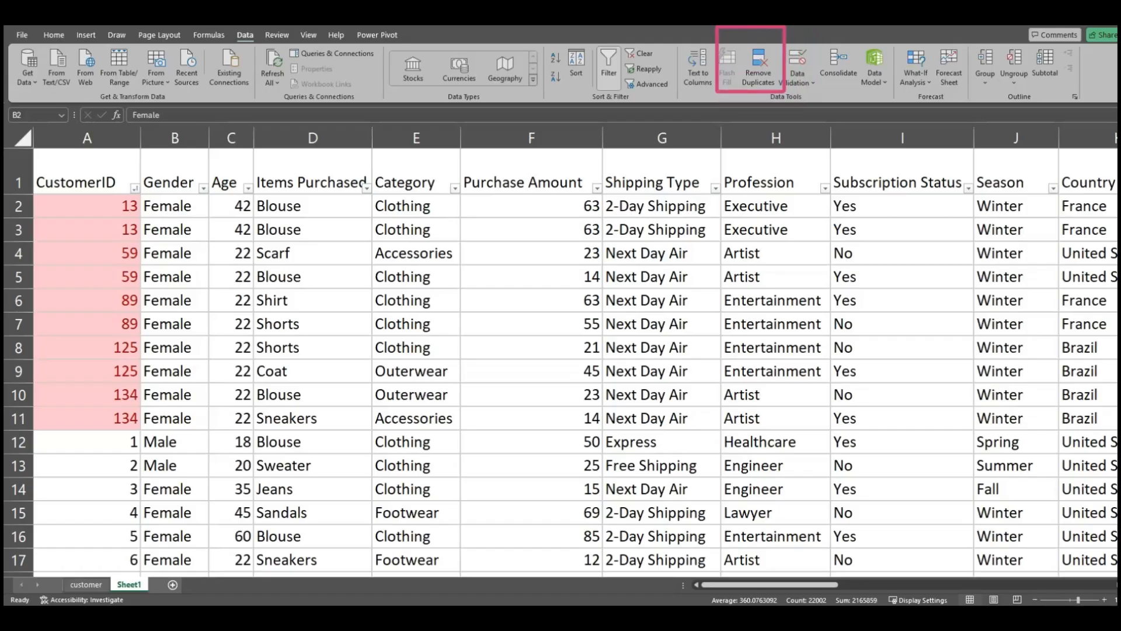
# - Remove duplicate rows based only on the CustomerID column, treating the first row as headers
pyautogui.click(759, 69)
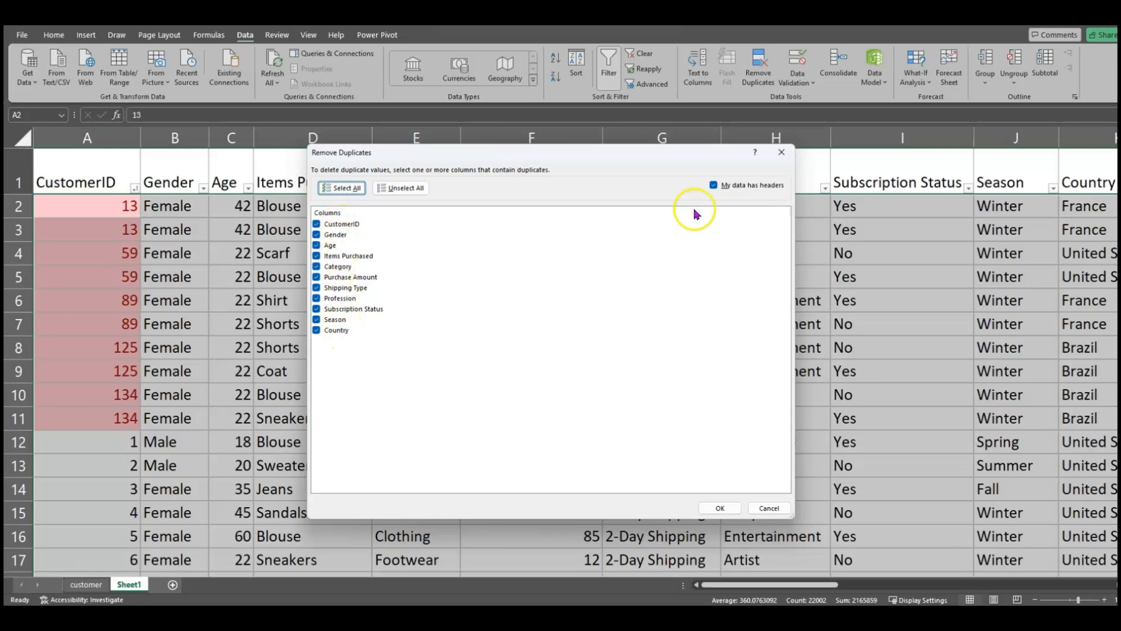
pyautogui.click(713, 186)
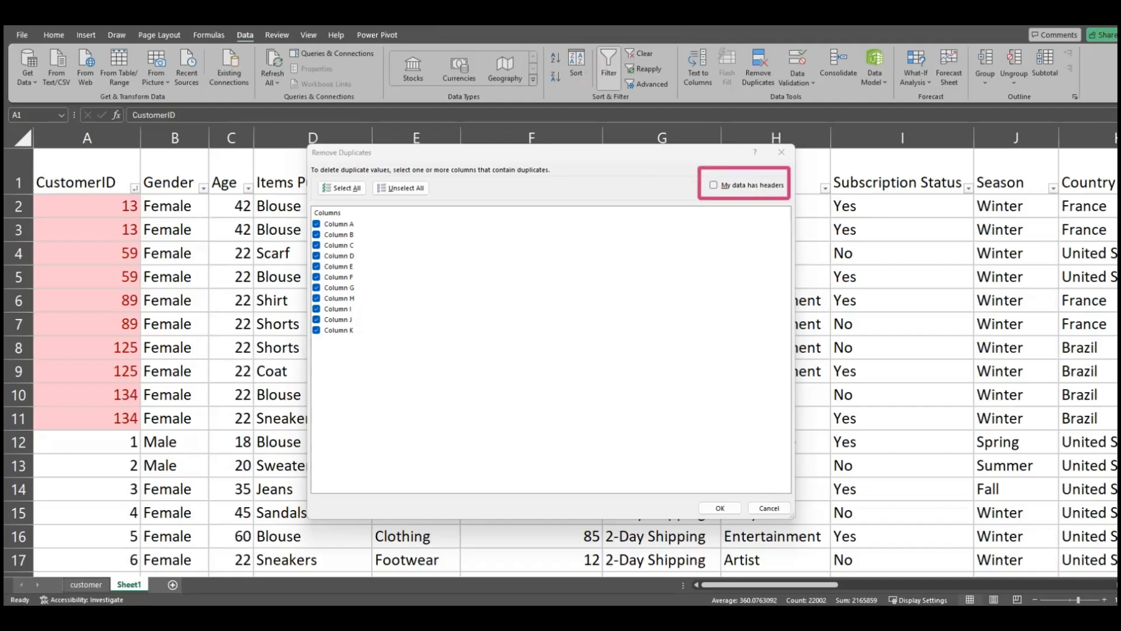
pyautogui.click(715, 186)
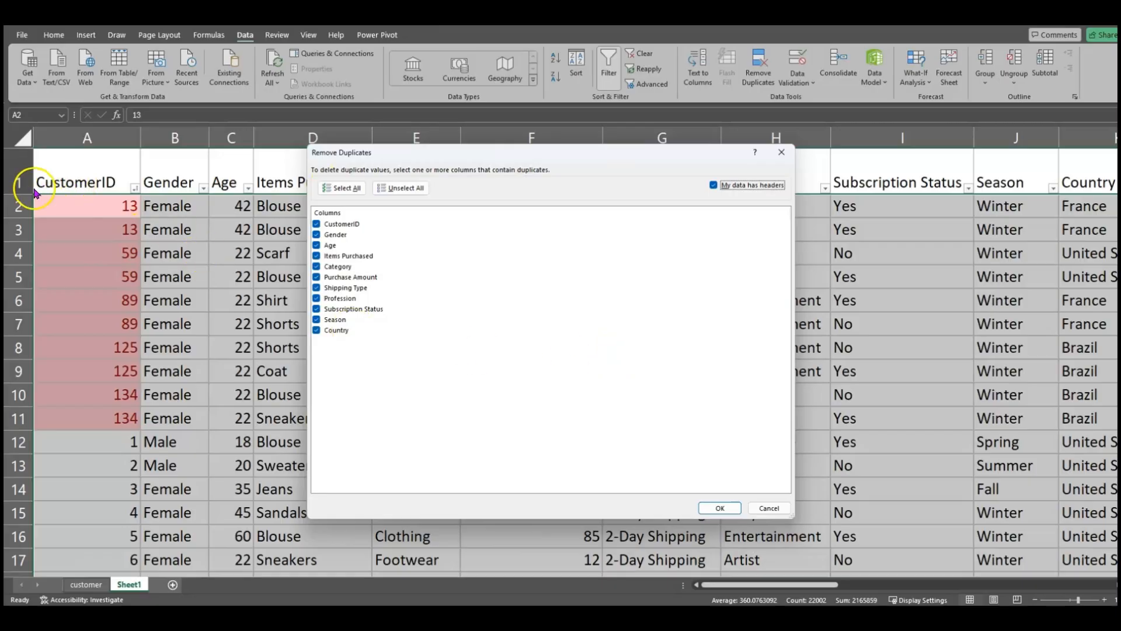
pyautogui.click(407, 190)
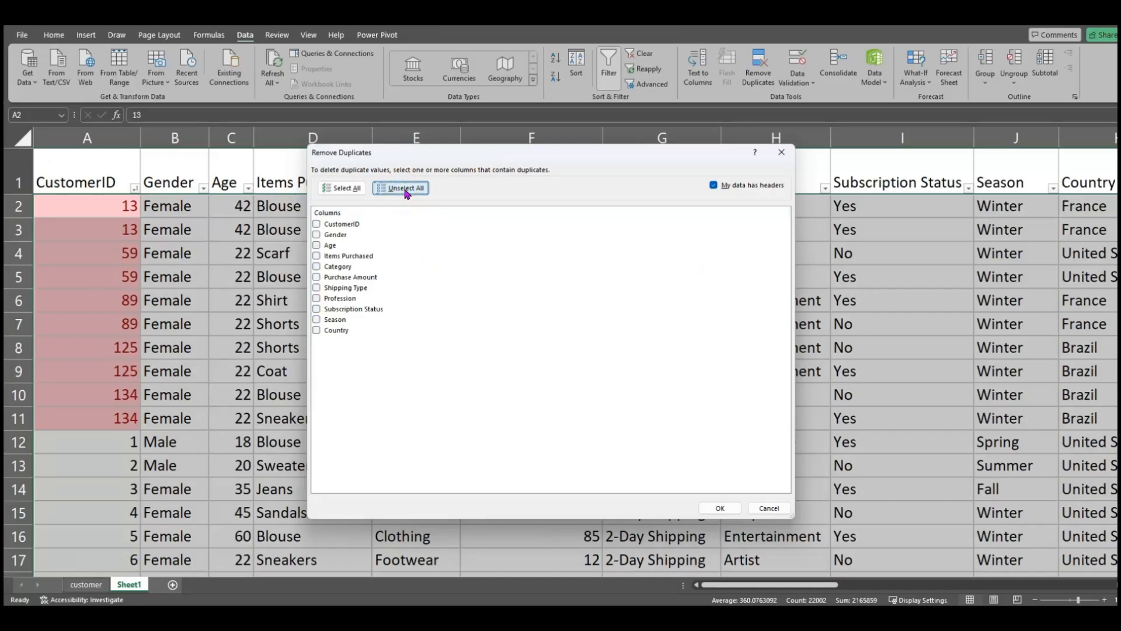
pyautogui.click(316, 225)
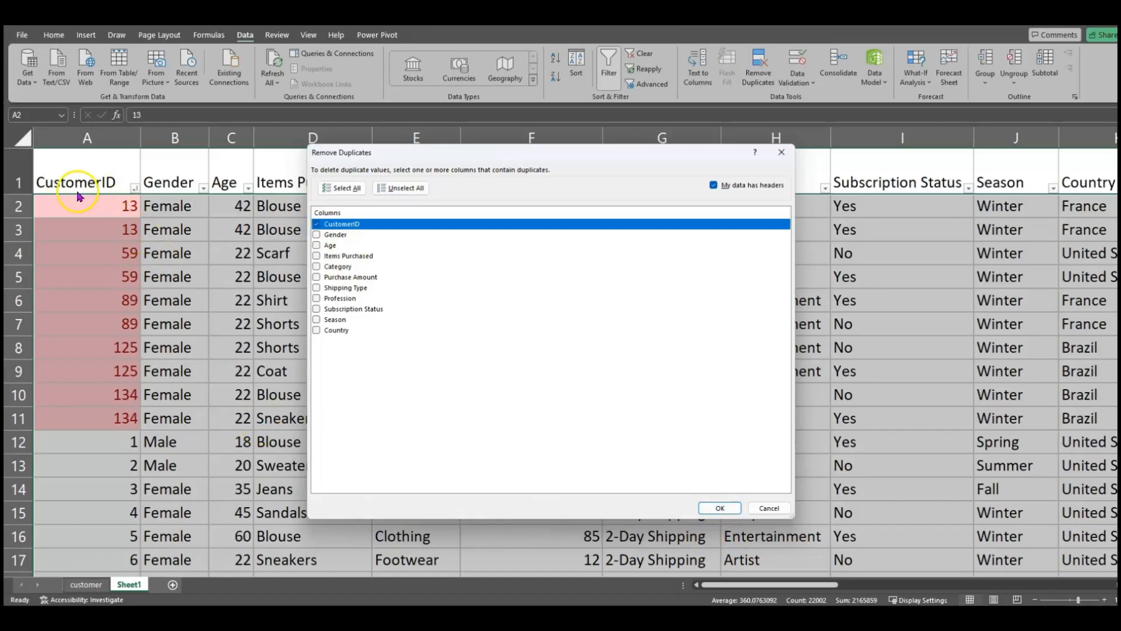
pyautogui.click(724, 508)
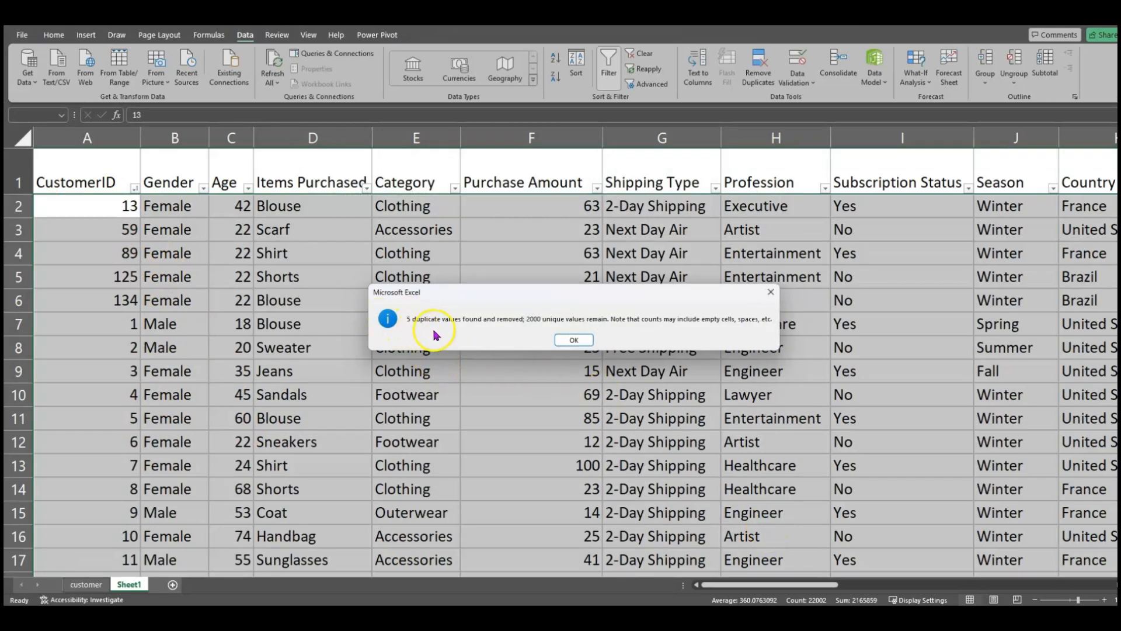
pyautogui.click(580, 339)
# - Check the CustomerID column for remaining duplicate highlighting, including the first five IDs in A2:A6
pyautogui.click(350, 302)
pyautogui.click(99, 140)
pyautogui.scroll(-6, 146, 234)
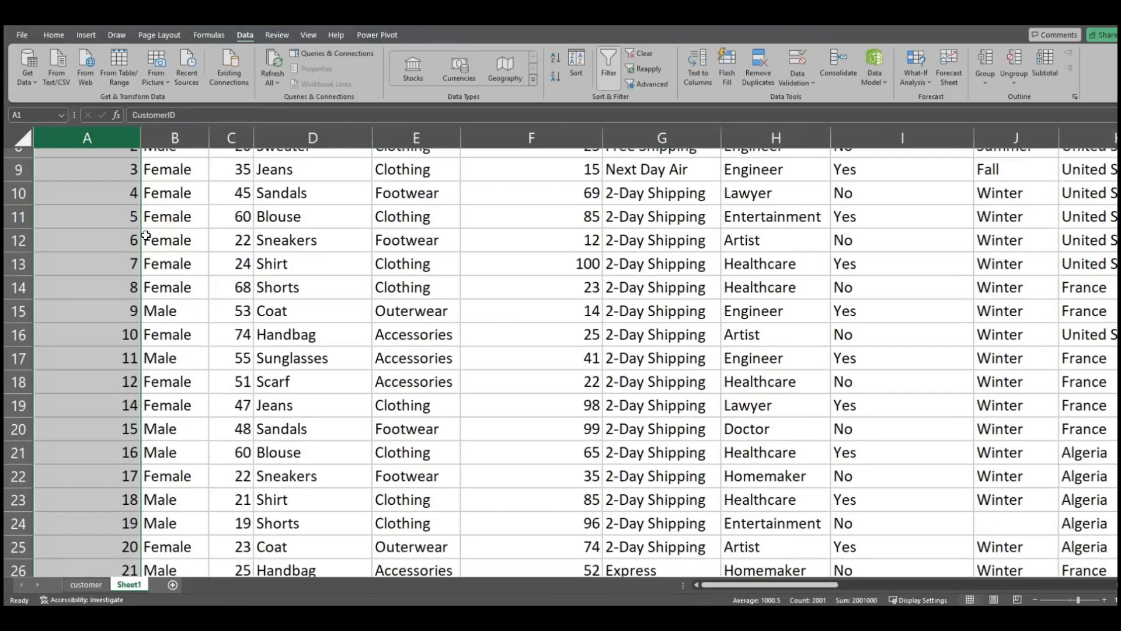
pyautogui.scroll(-6, 146, 234)
pyautogui.scroll(12, 146, 234)
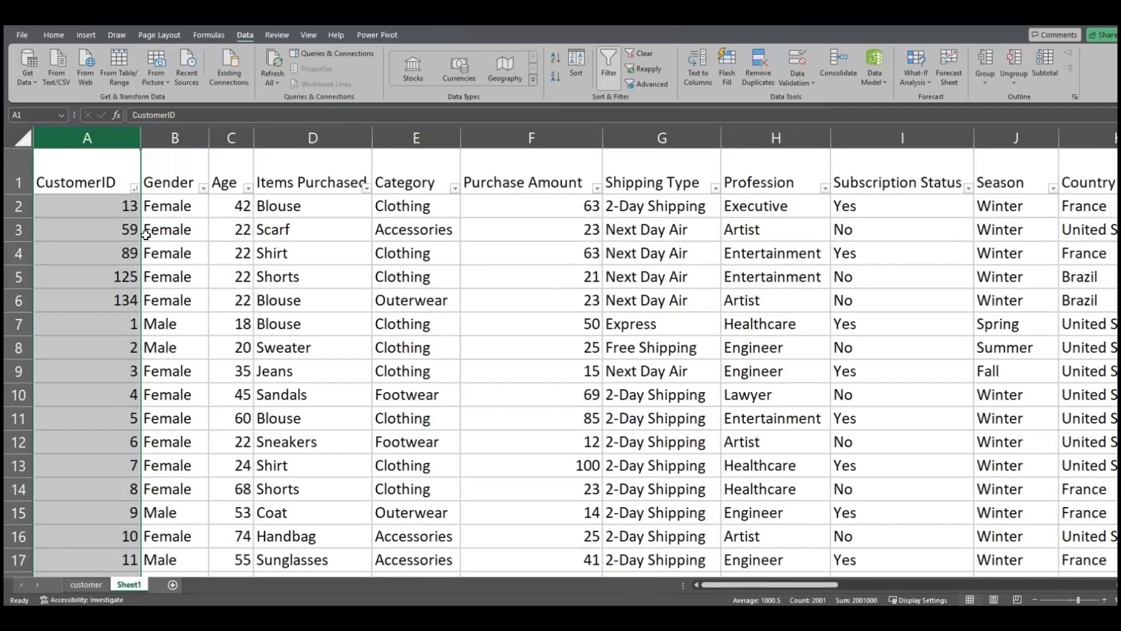
pyautogui.click(190, 257)
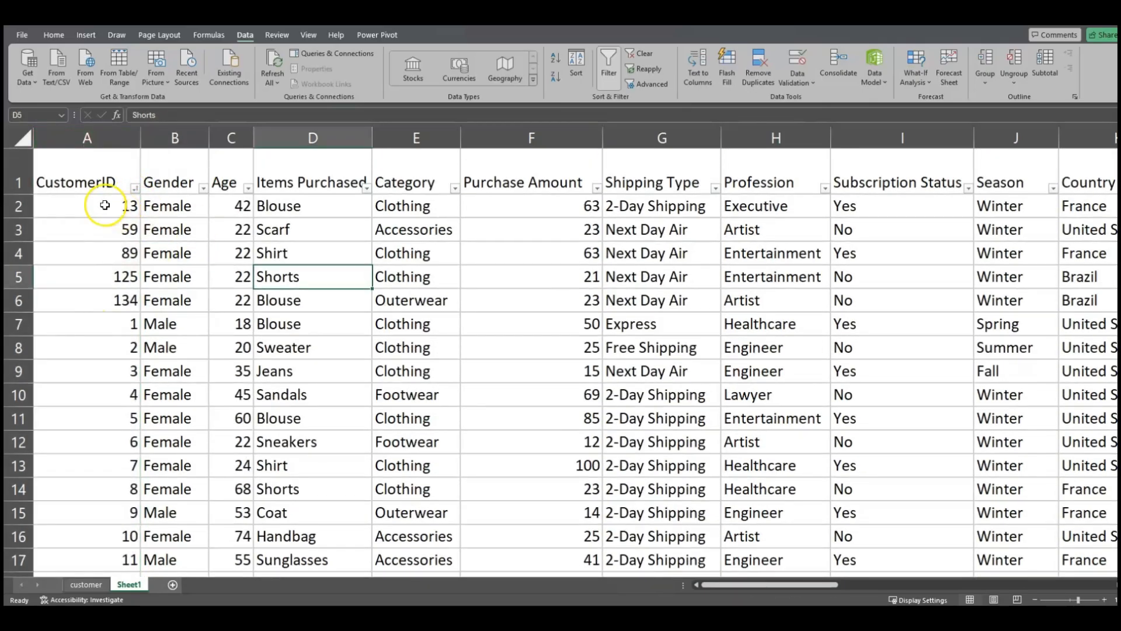
pyautogui.click(101, 206)
pyautogui.moveTo(101, 205); pyautogui.dragTo(99, 293)
pyautogui.click(99, 293)
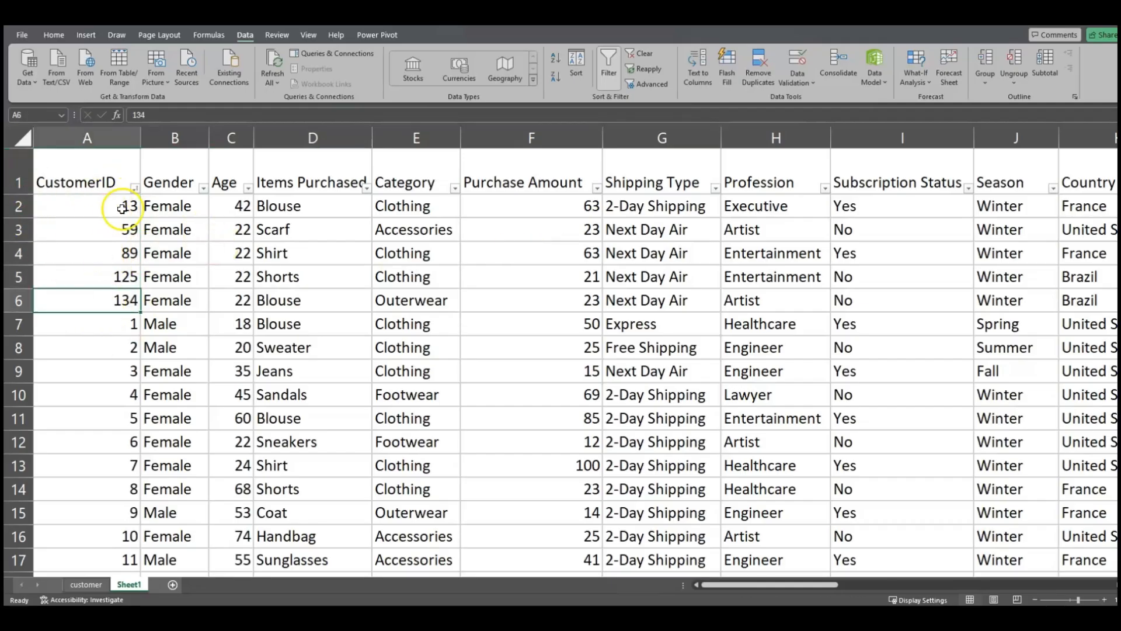
# - Select the entire customer data table from the CustomerID column through the Country column, starting from cell A2
pyautogui.click(24, 138)
pyautogui.click(129, 226)
pyautogui.click(100, 201)
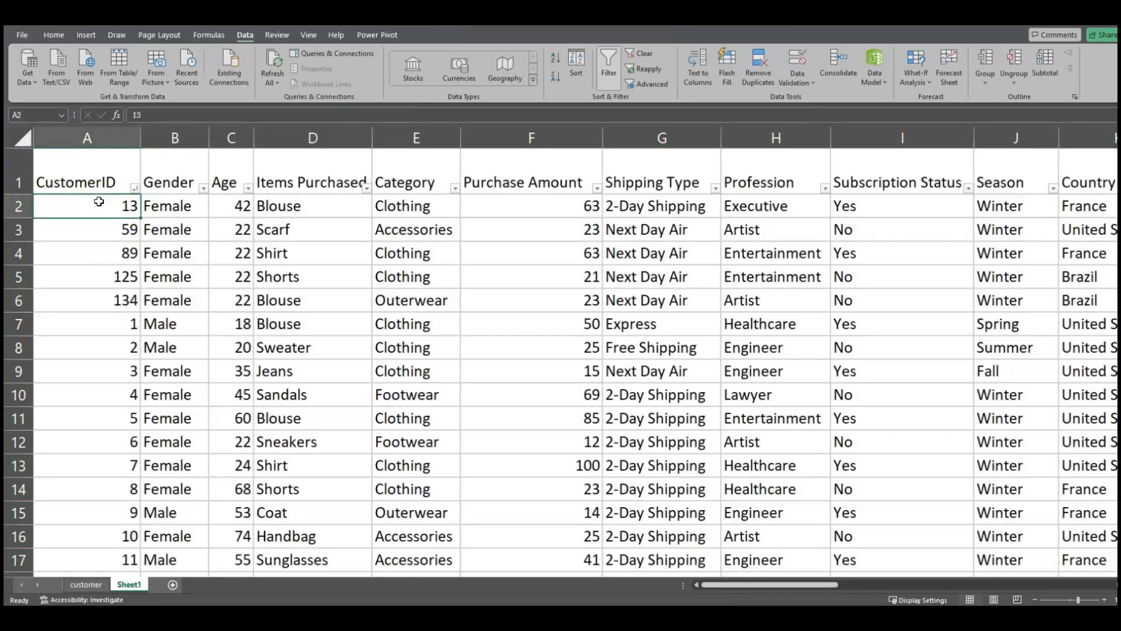
pyautogui.hotkey('ctrl', 'a')
pyautogui.hscroll(1, 99, 202)
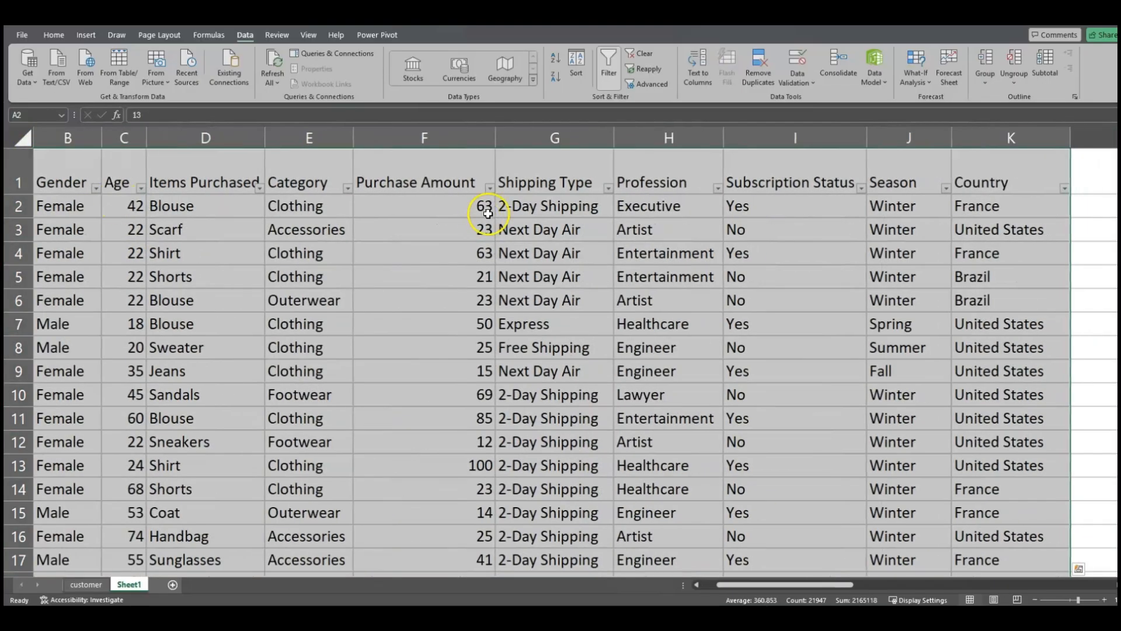
# - Open the custom Sort settings for the selected table and delete the existing CustomerID level that sorts on cell color
pyautogui.click(576, 62)
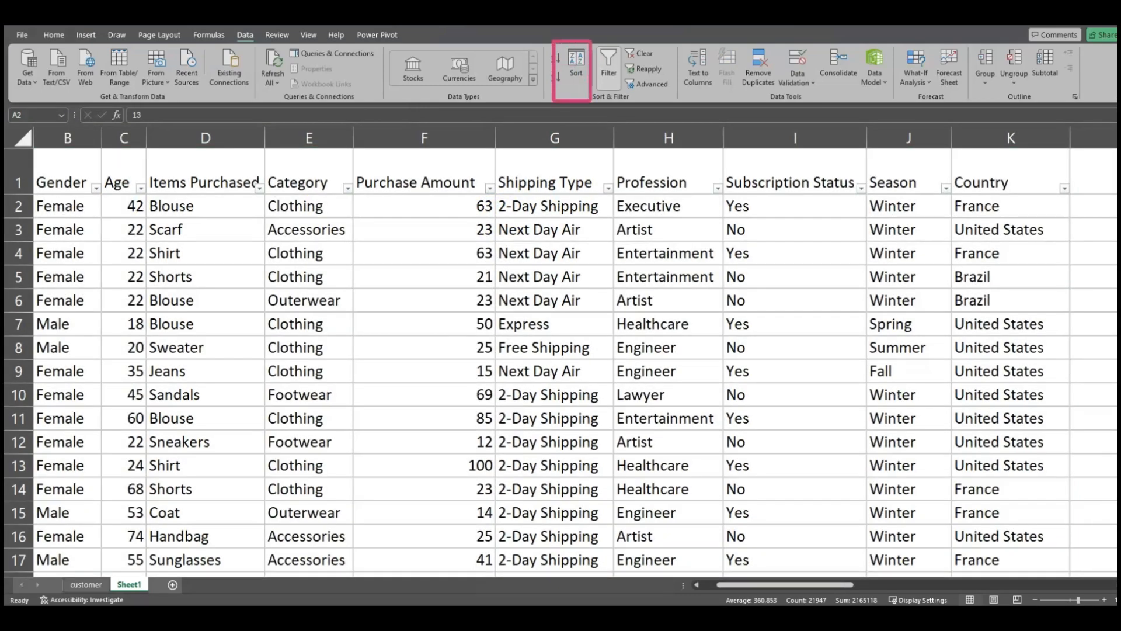
pyautogui.click(577, 67)
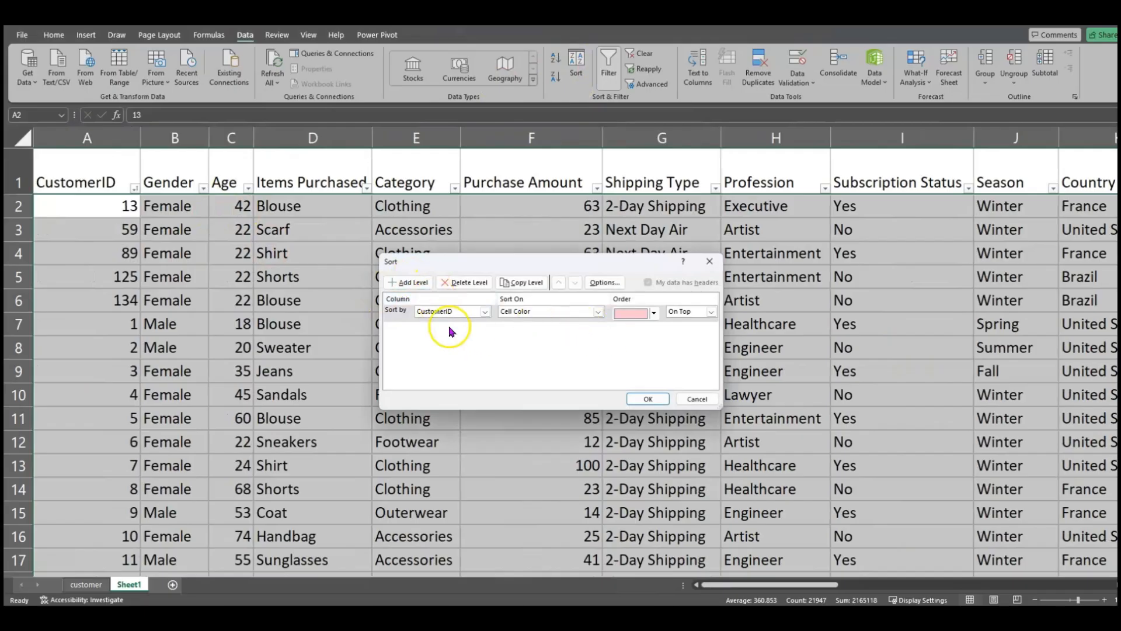
pyautogui.click(474, 312)
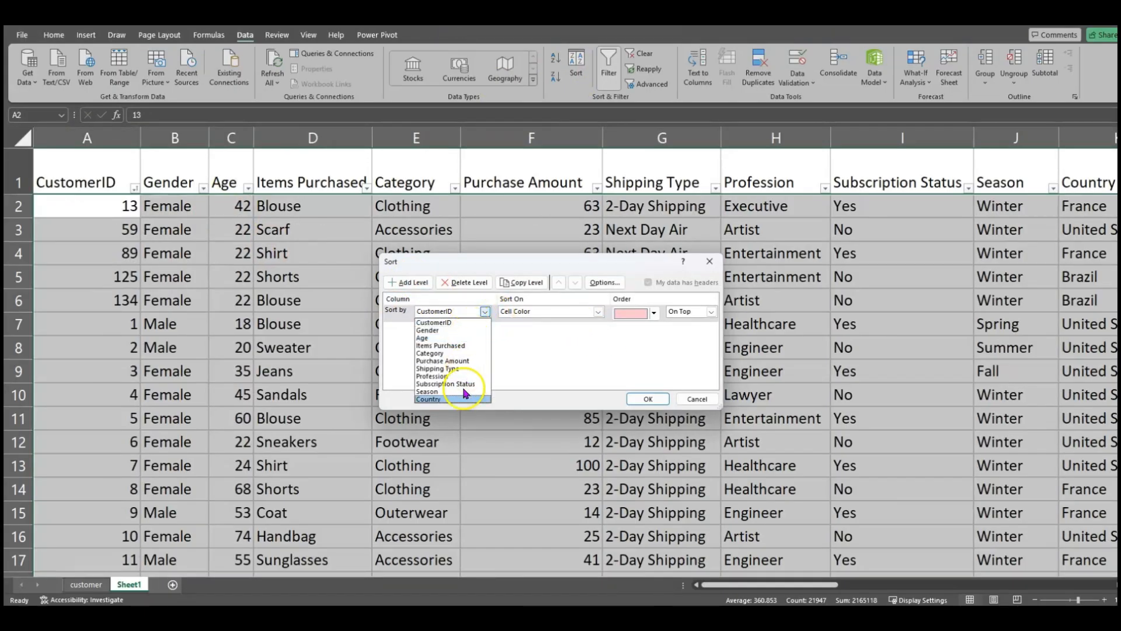
pyautogui.click(443, 322)
pyautogui.click(402, 314)
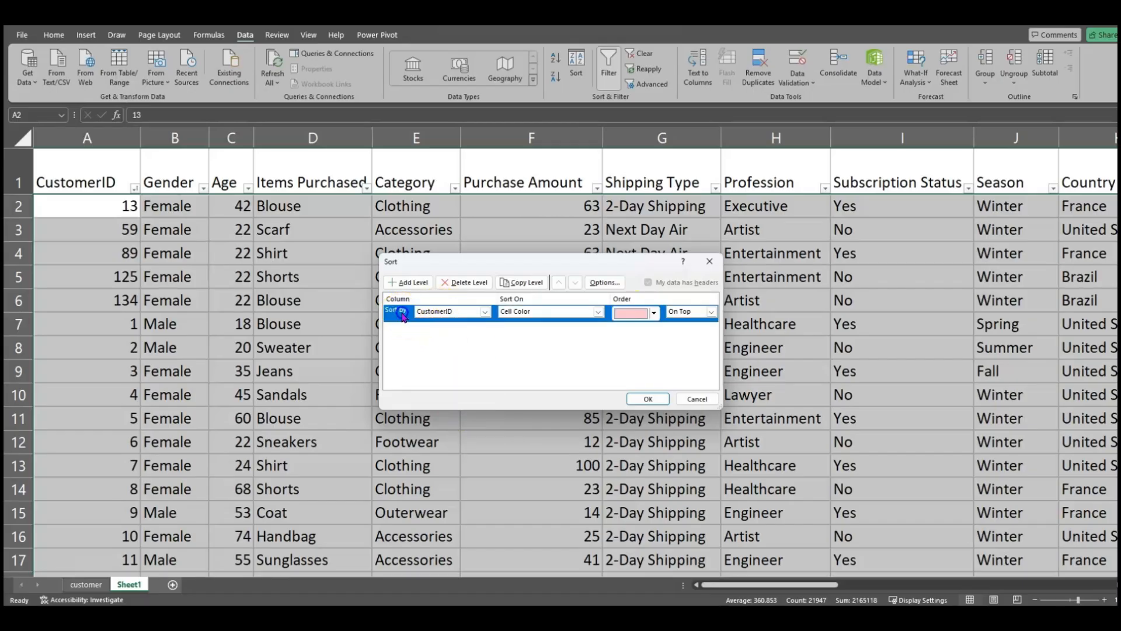
pyautogui.click(477, 284)
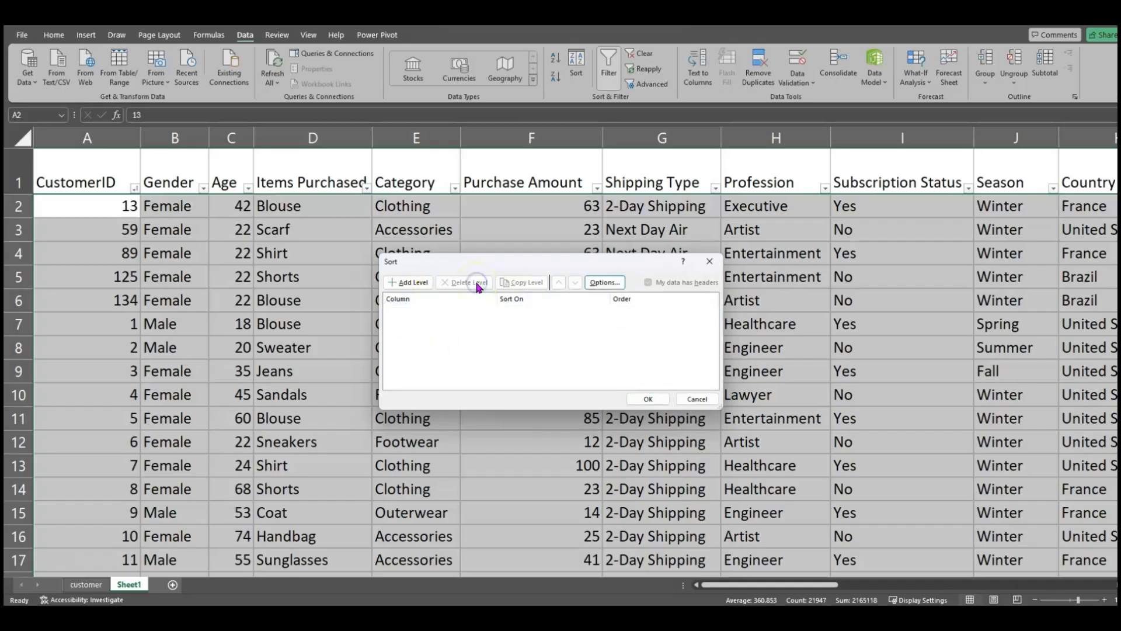
# - Add a sort level for CustomerID on Cell Values, Smallest to Largest, apply it, and check the sorted IDs
pyautogui.click(408, 282)
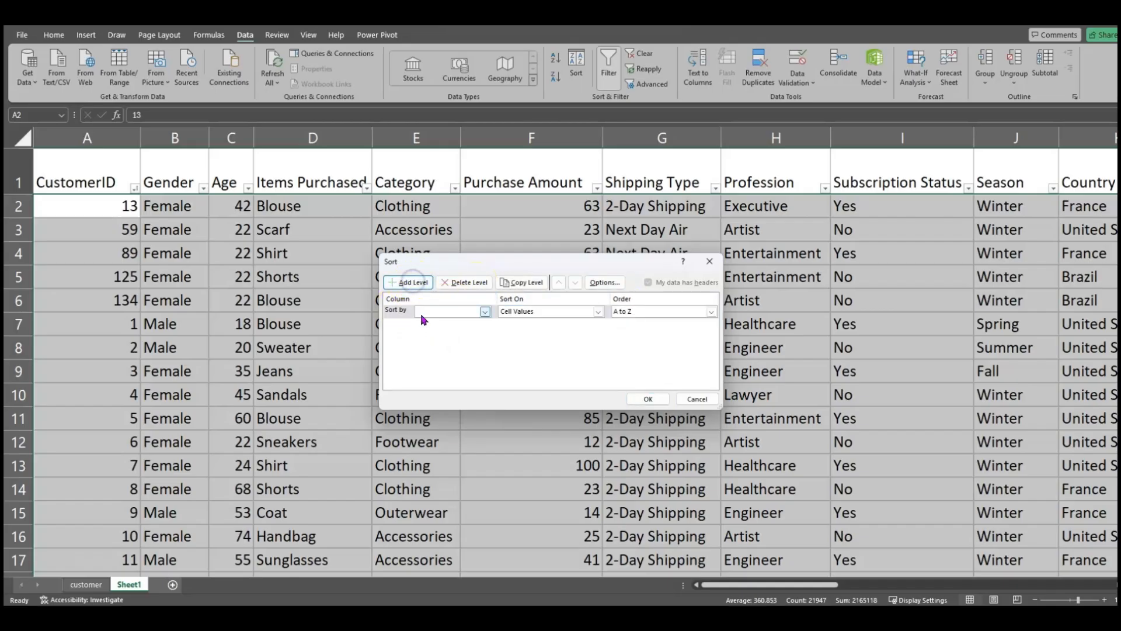
pyautogui.click(486, 312)
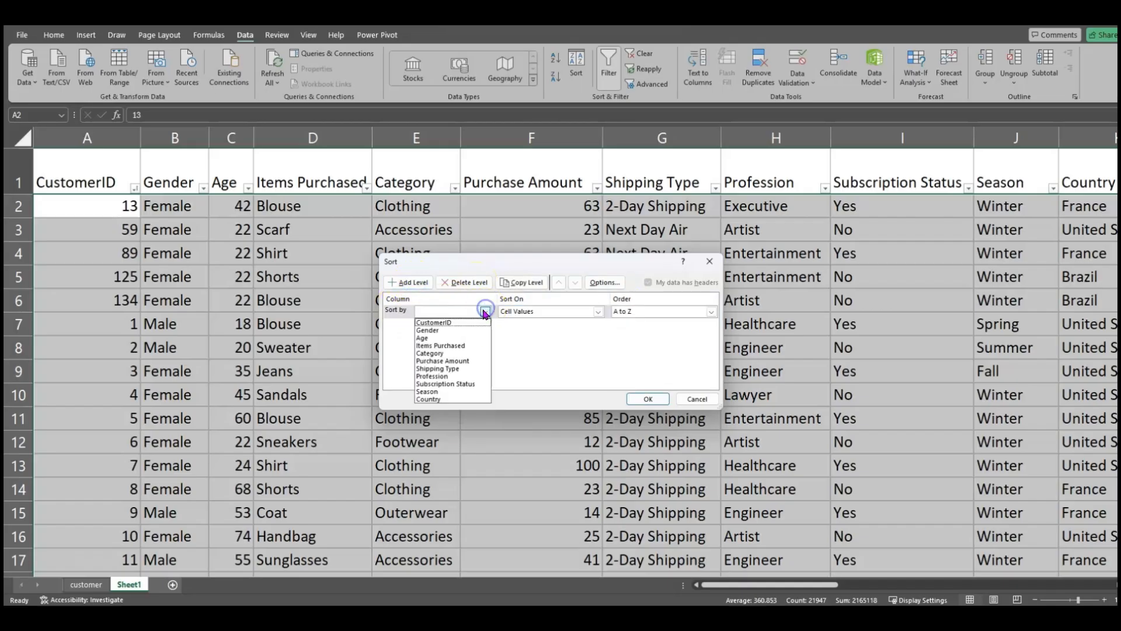
pyautogui.click(448, 323)
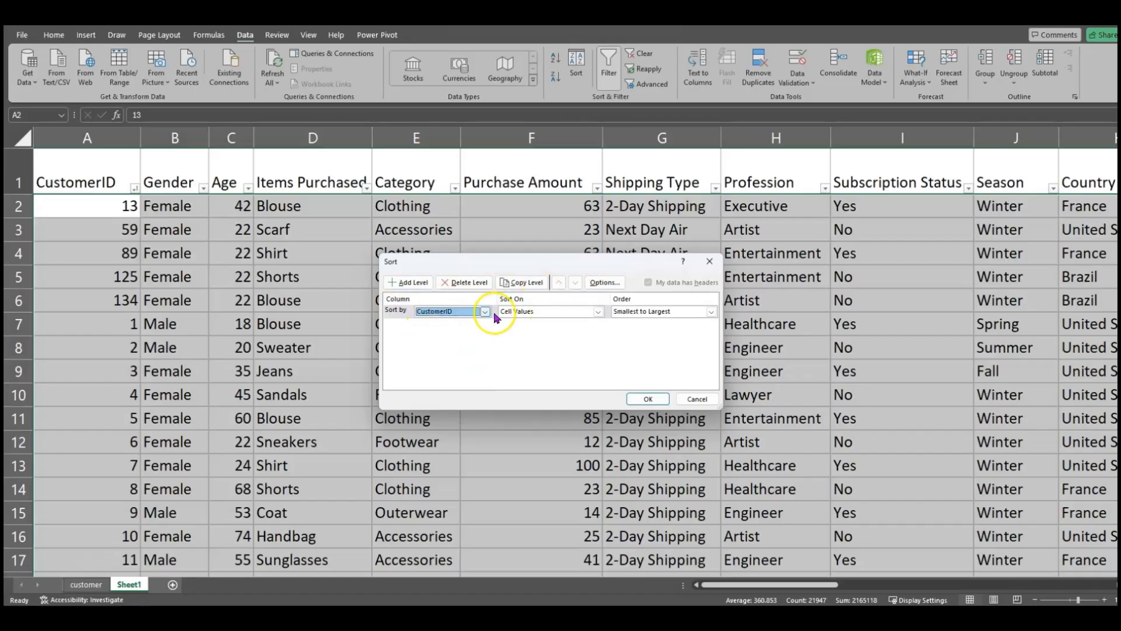
pyautogui.click(537, 312)
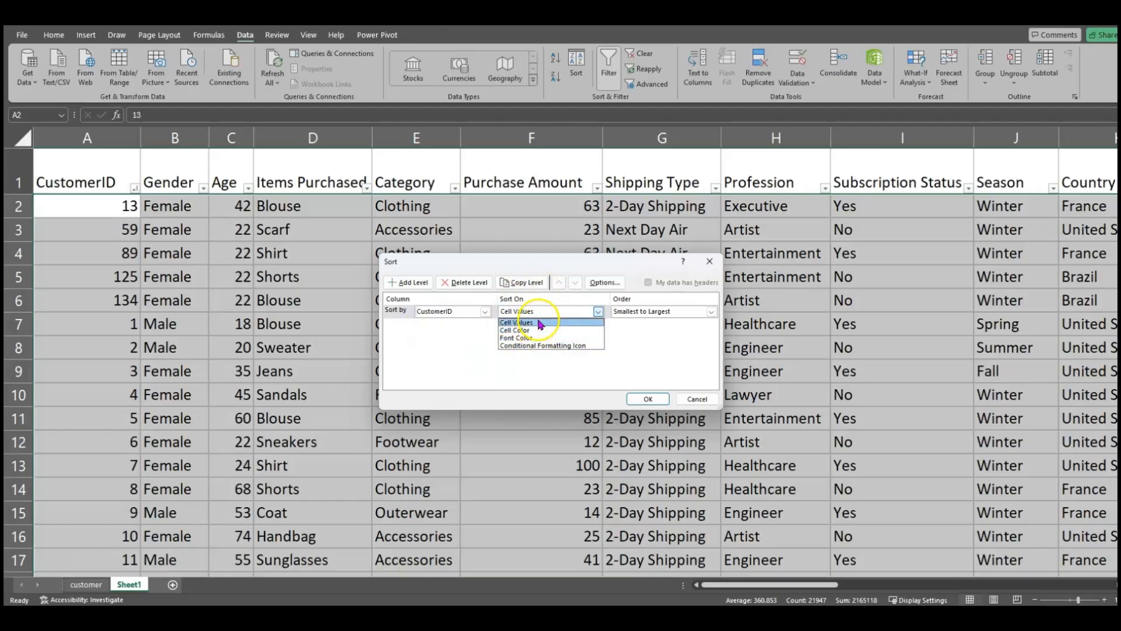
pyautogui.click(539, 323)
pyautogui.click(630, 319)
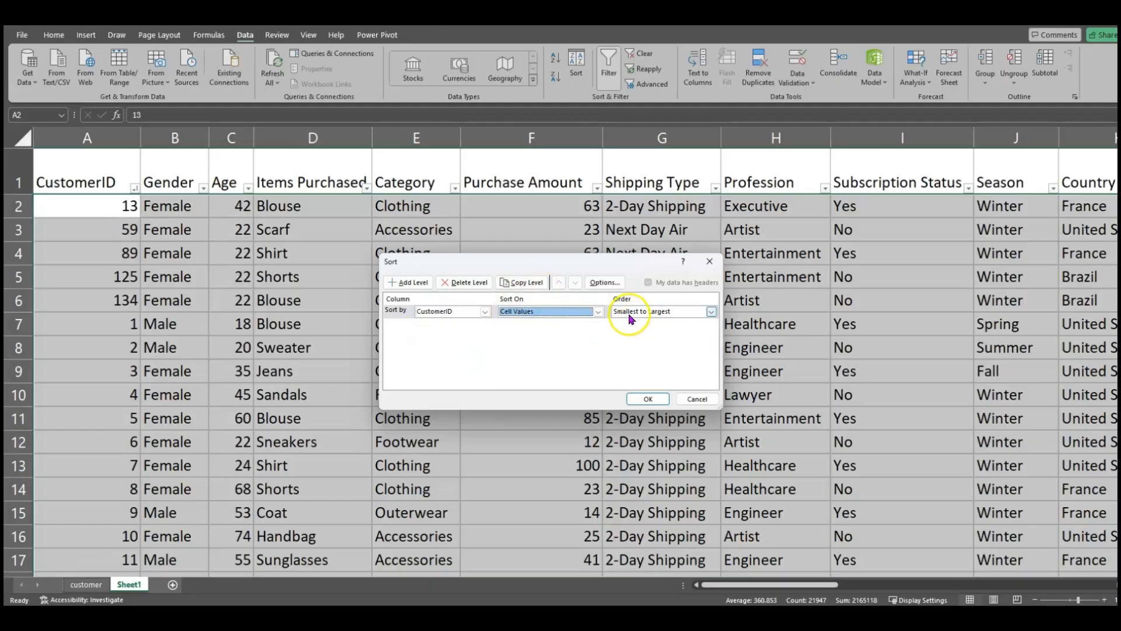
pyautogui.click(711, 311)
pyautogui.click(713, 314)
pyautogui.click(650, 400)
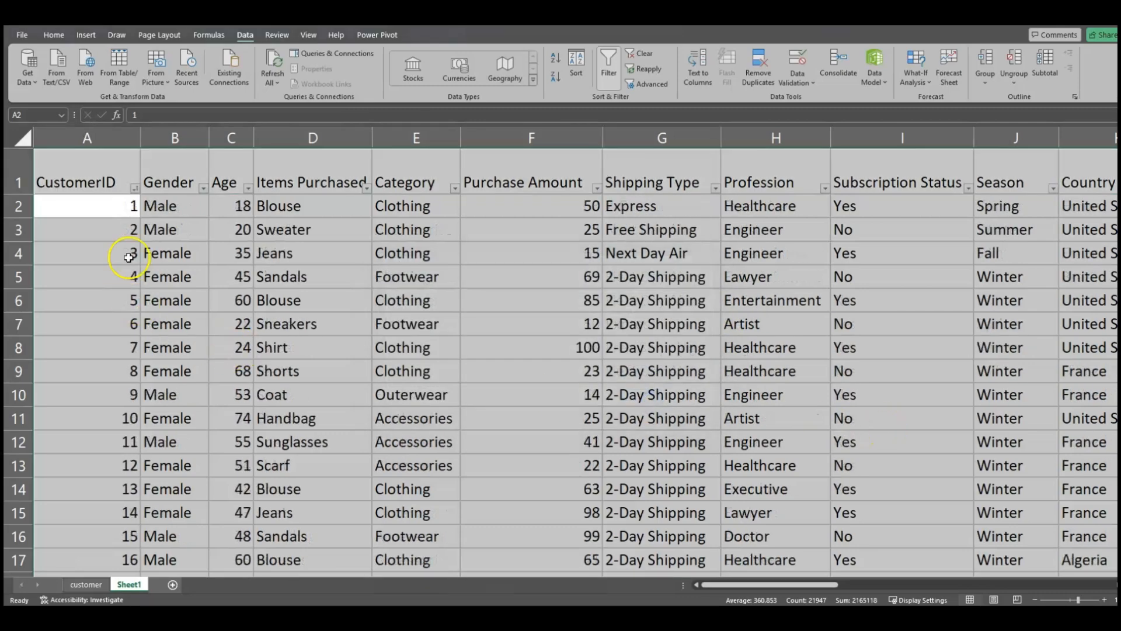
pyautogui.scroll(-18, 136, 236)
pyautogui.scroll(18, 137, 338)
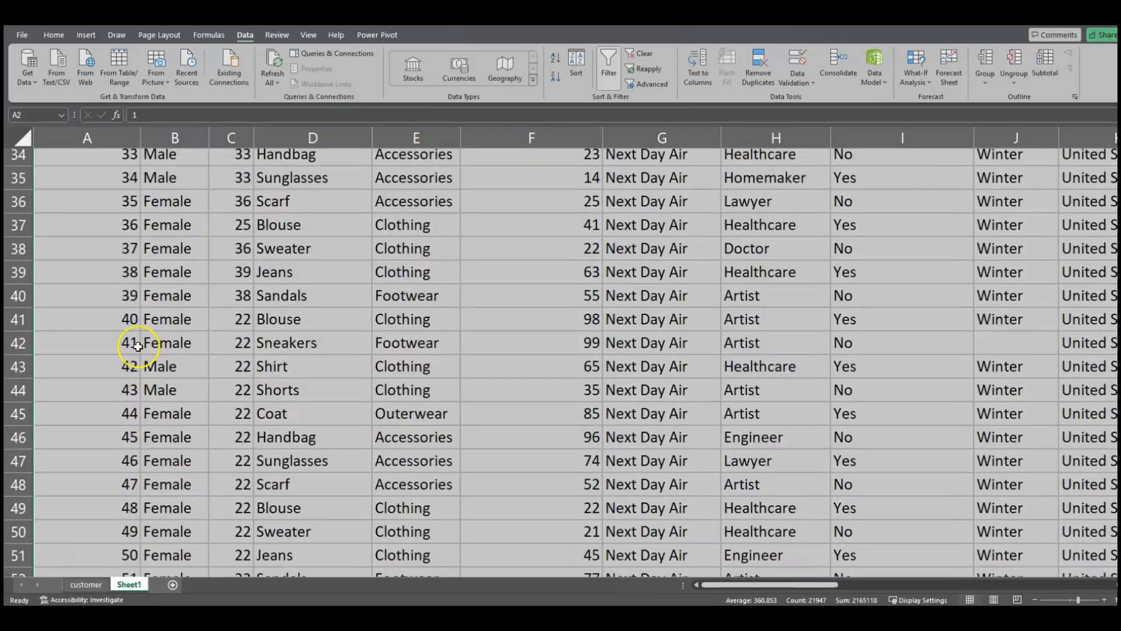
pyautogui.click(137, 347)
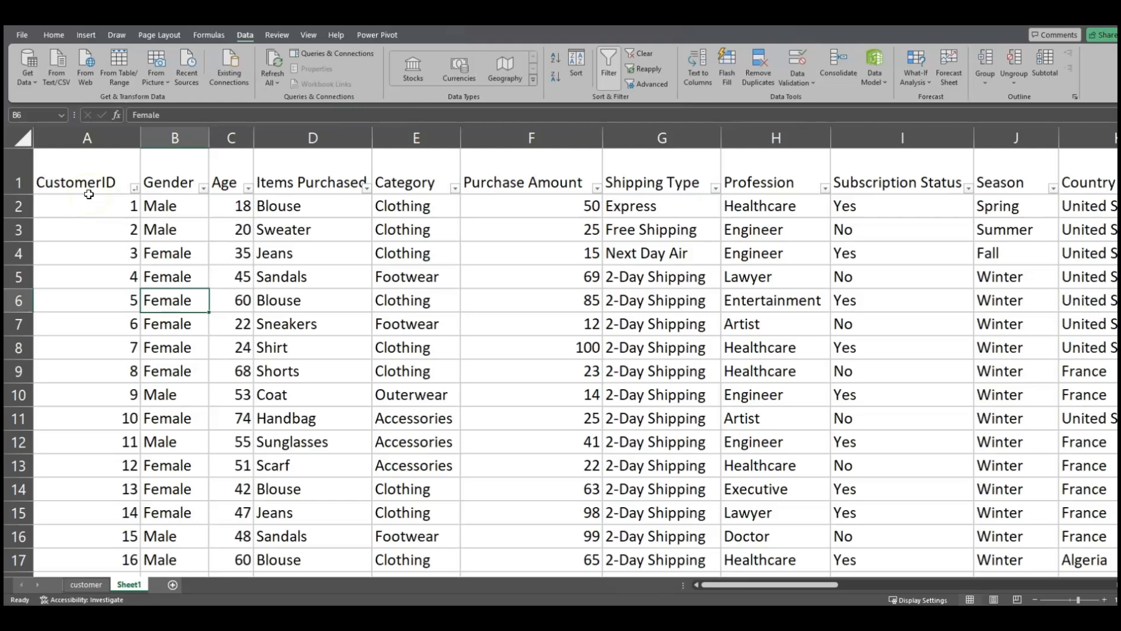
# - Select all blank cells in the customer table with Go To Special, using the Blanks option
pyautogui.hotkey('ctrl', 'a')
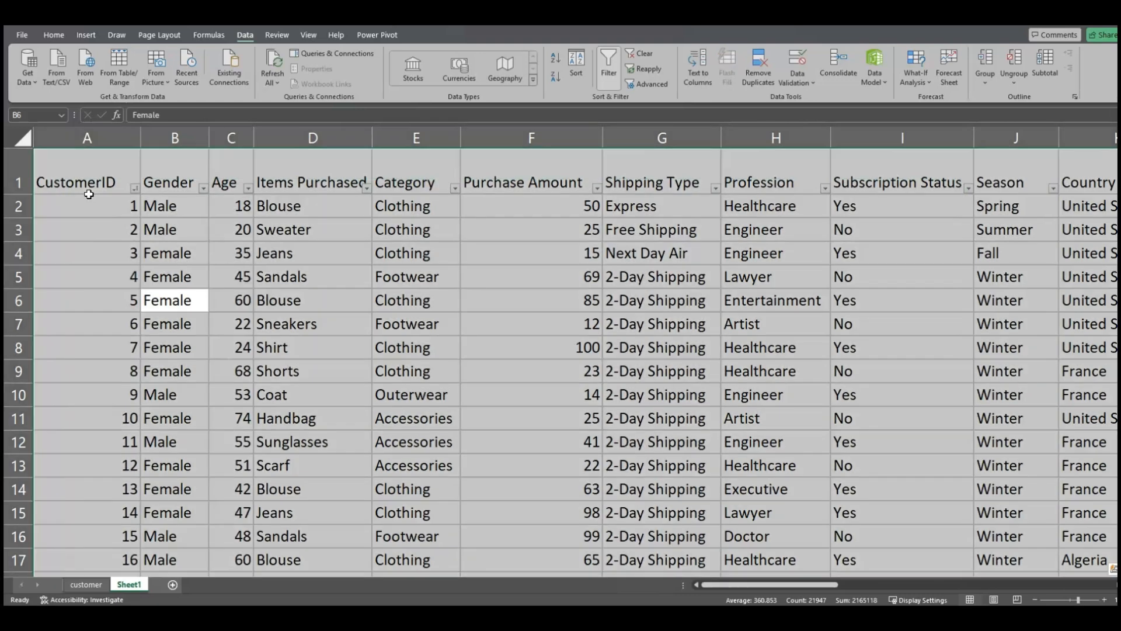
pyautogui.click(54, 35)
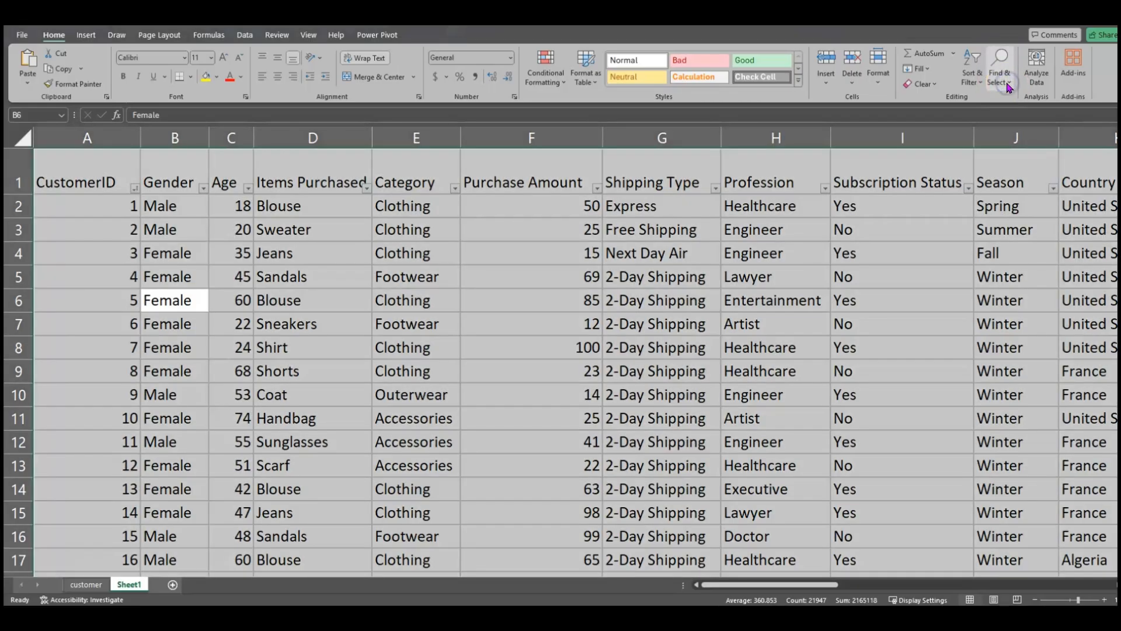
pyautogui.click(1007, 87)
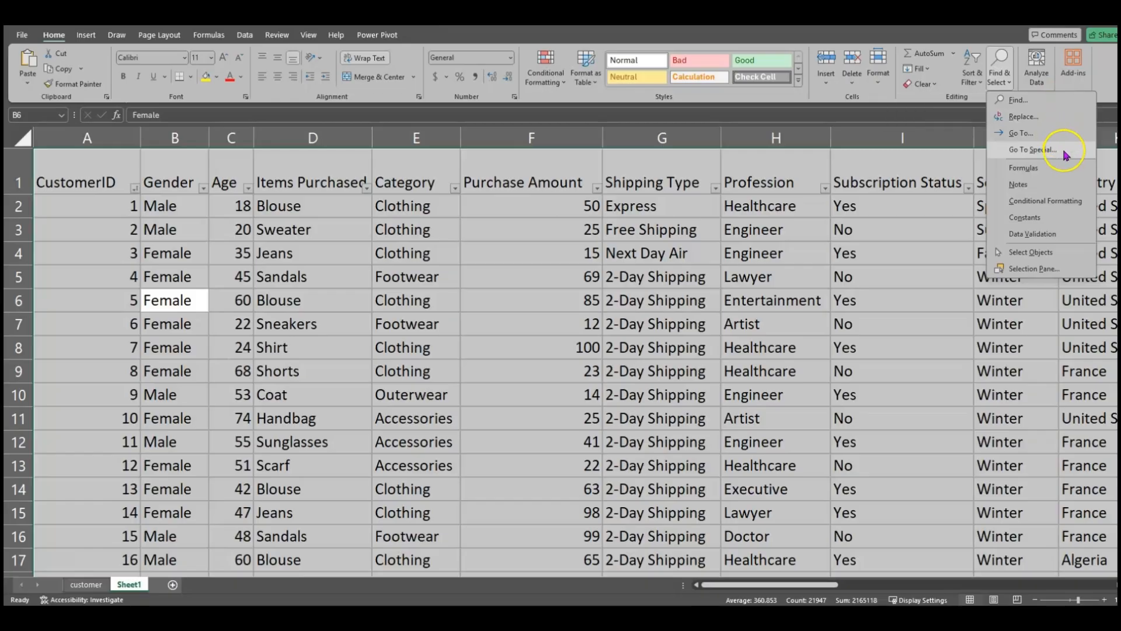
pyautogui.click(1032, 150)
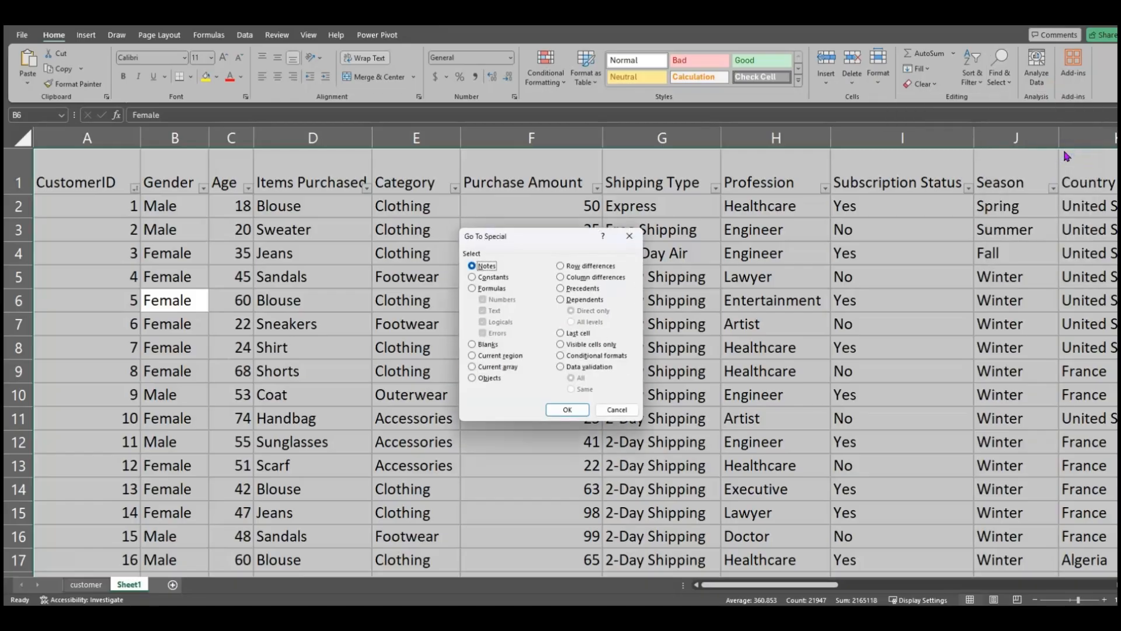
pyautogui.click(472, 345)
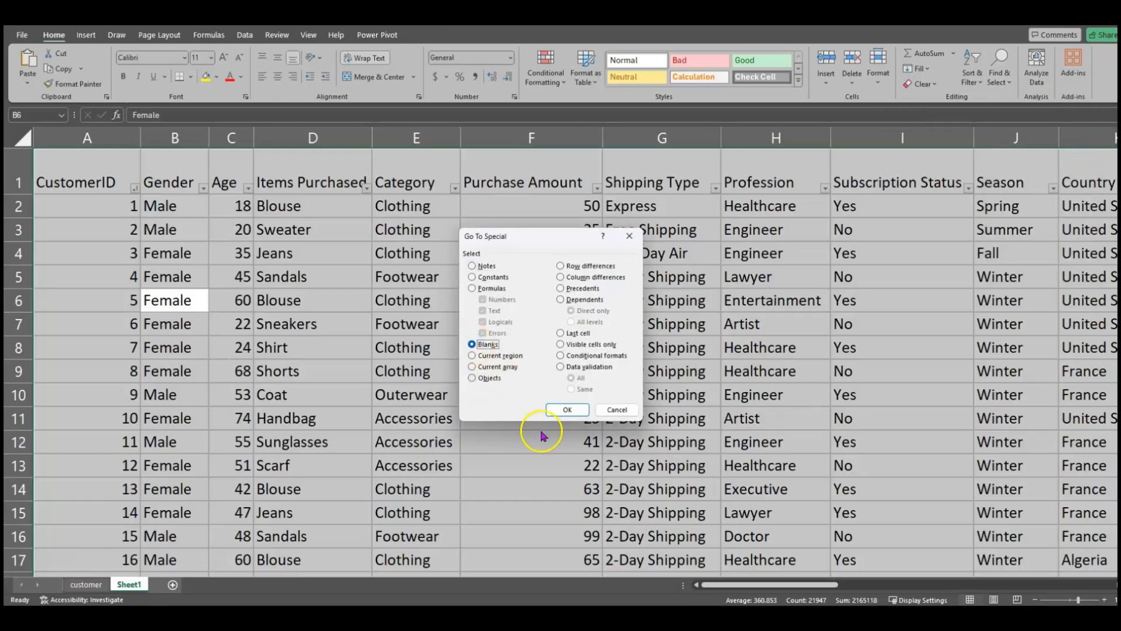
pyautogui.click(568, 410)
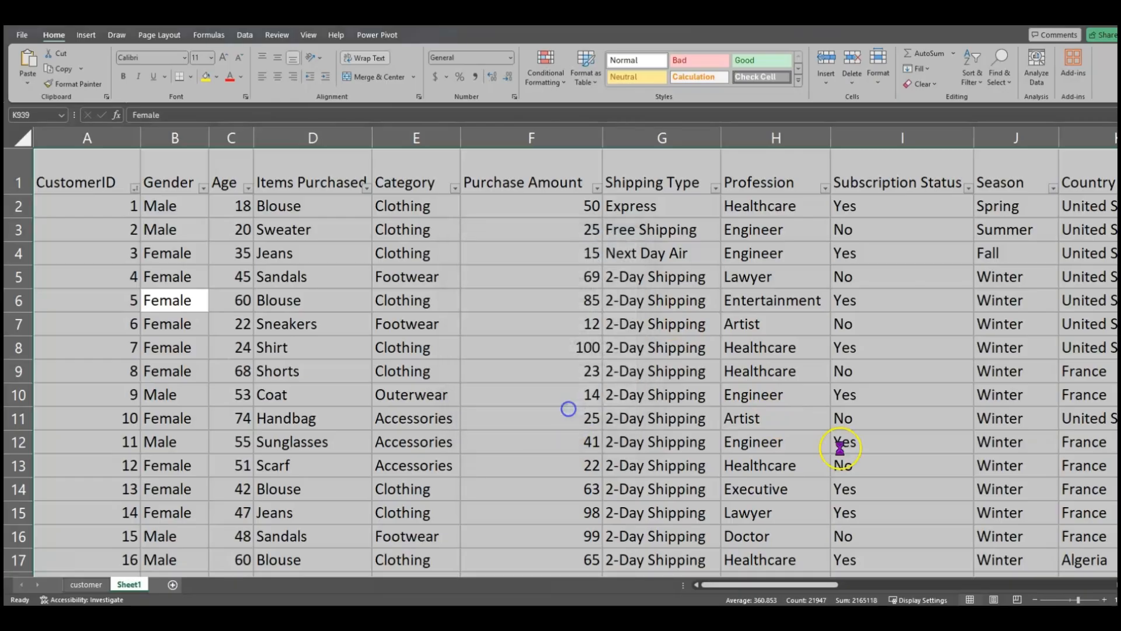
# - Examine the selected blank cells across the table's columns, from the first rows down to about row 131, and clear the selection
pyautogui.scroll(-2, 838, 450)
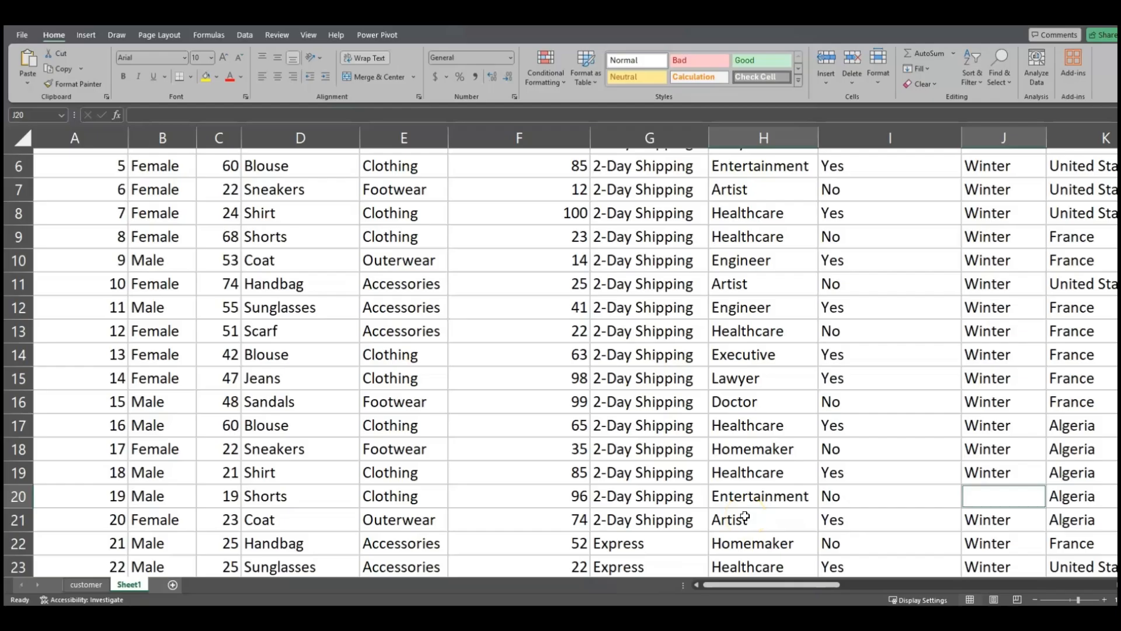
pyautogui.moveTo(785, 582); pyautogui.dragTo(833, 582)
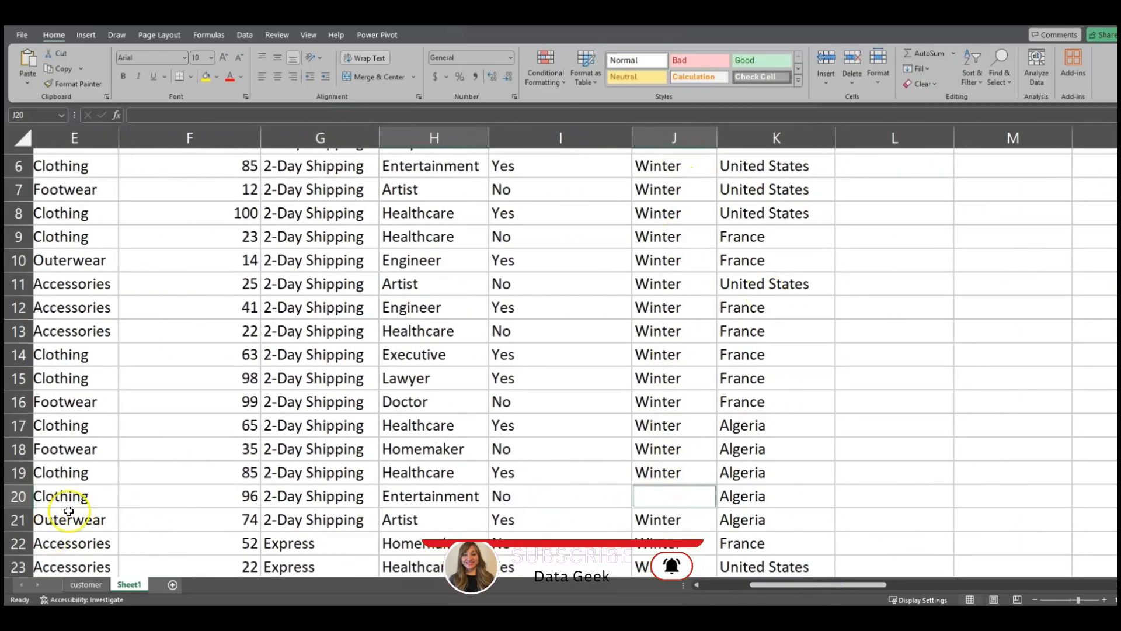
pyautogui.scroll(2, 670, 500)
pyautogui.scroll(-7, 676, 432)
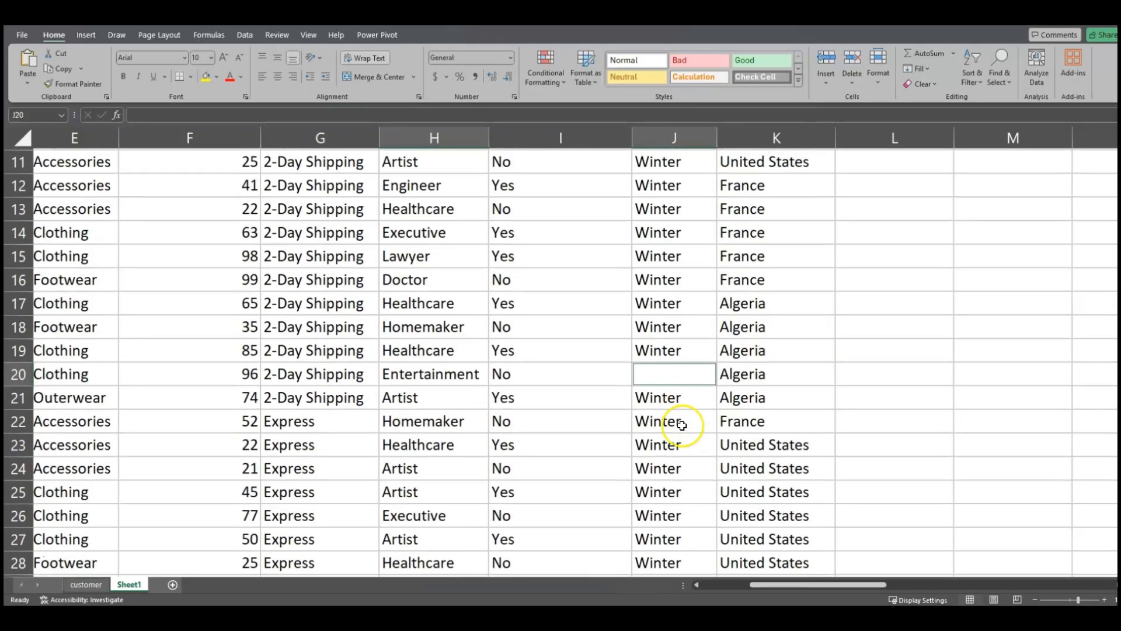
pyautogui.scroll(-2, 688, 427)
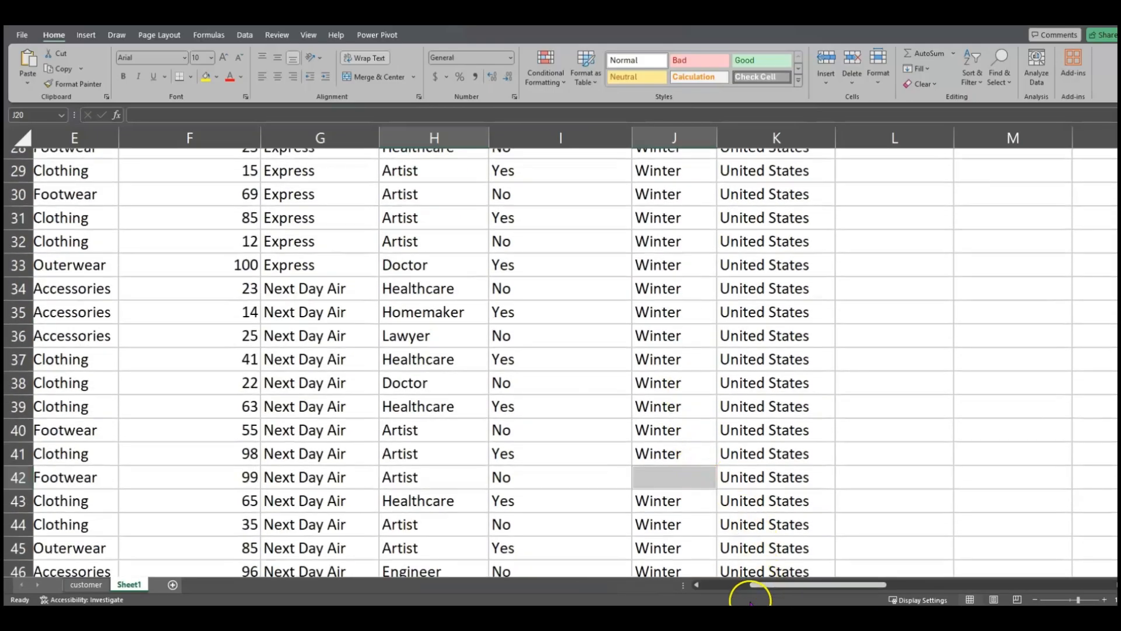
pyautogui.moveTo(759, 584); pyautogui.dragTo(707, 585)
pyautogui.scroll(-12, 791, 521)
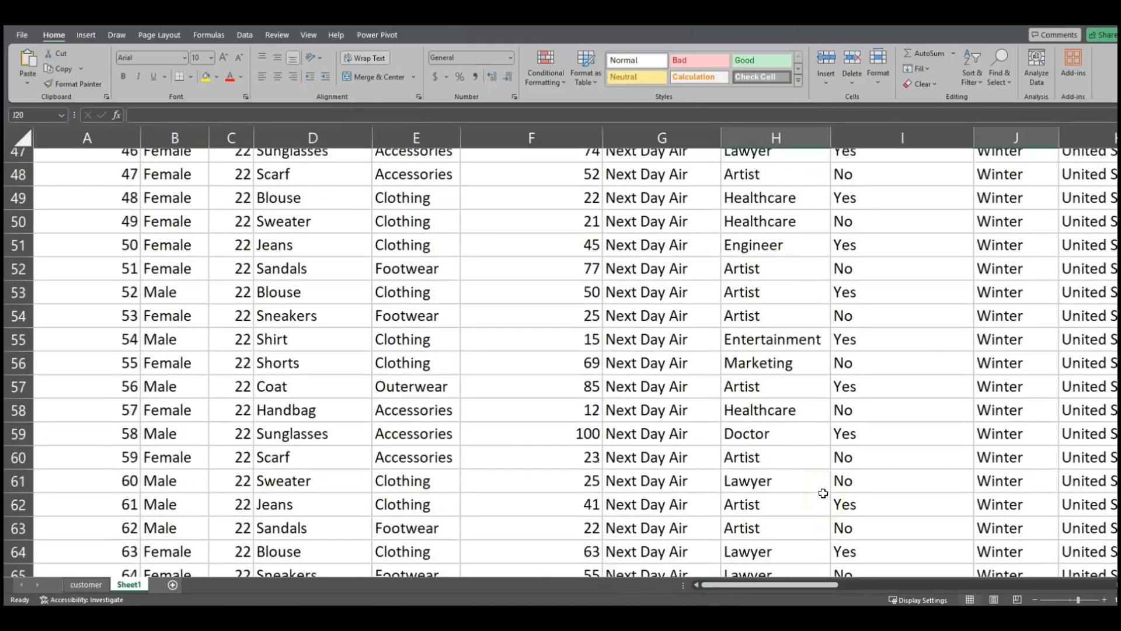
pyautogui.moveTo(781, 585); pyautogui.dragTo(794, 585)
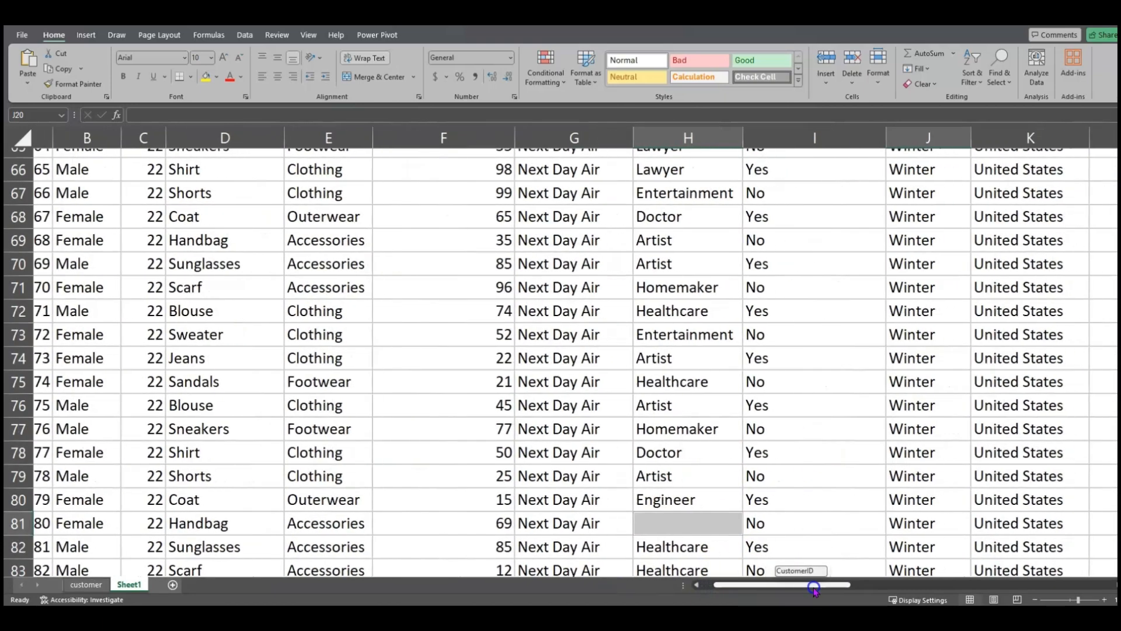
pyautogui.scroll(-2, 732, 532)
pyautogui.scroll(-4, 734, 538)
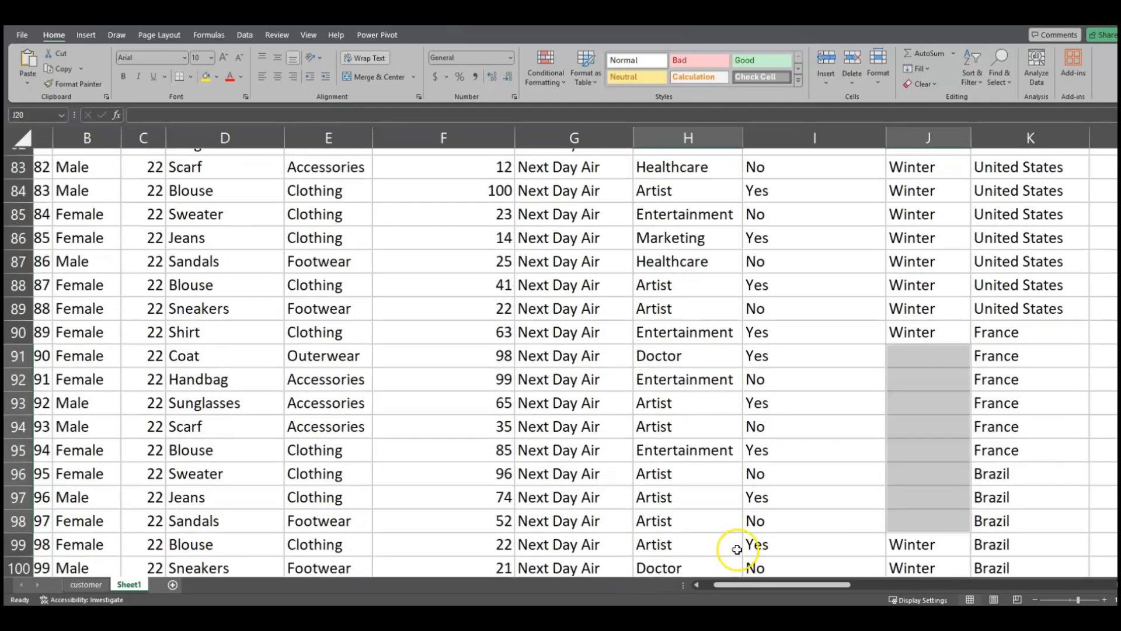
pyautogui.scroll(-5, 872, 524)
pyautogui.scroll(-6, 872, 524)
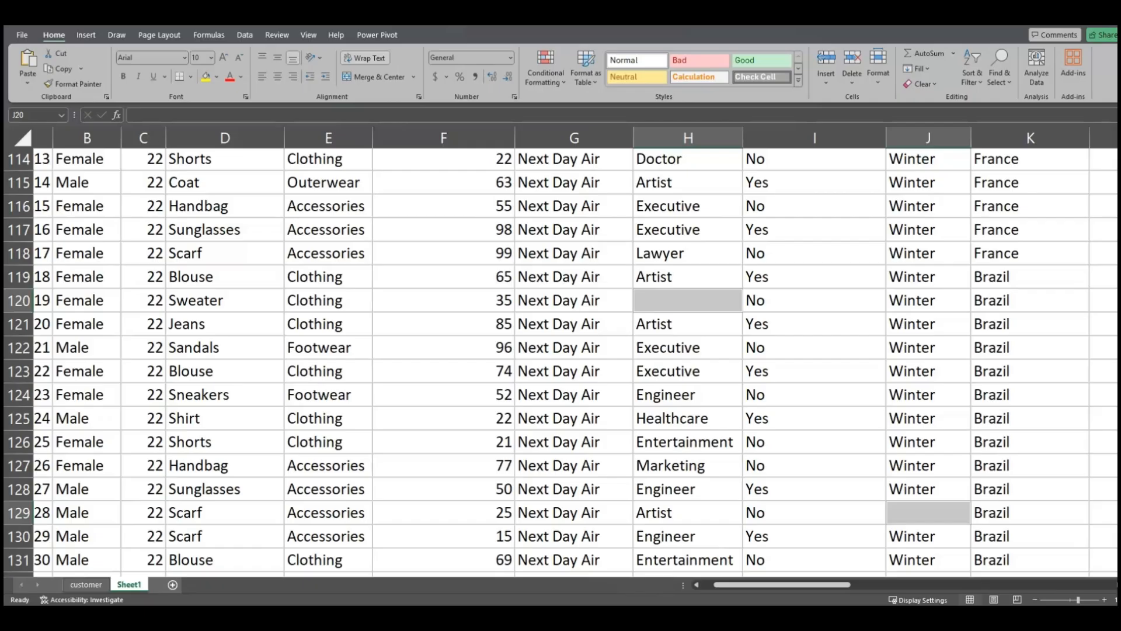
pyautogui.click(1046, 465)
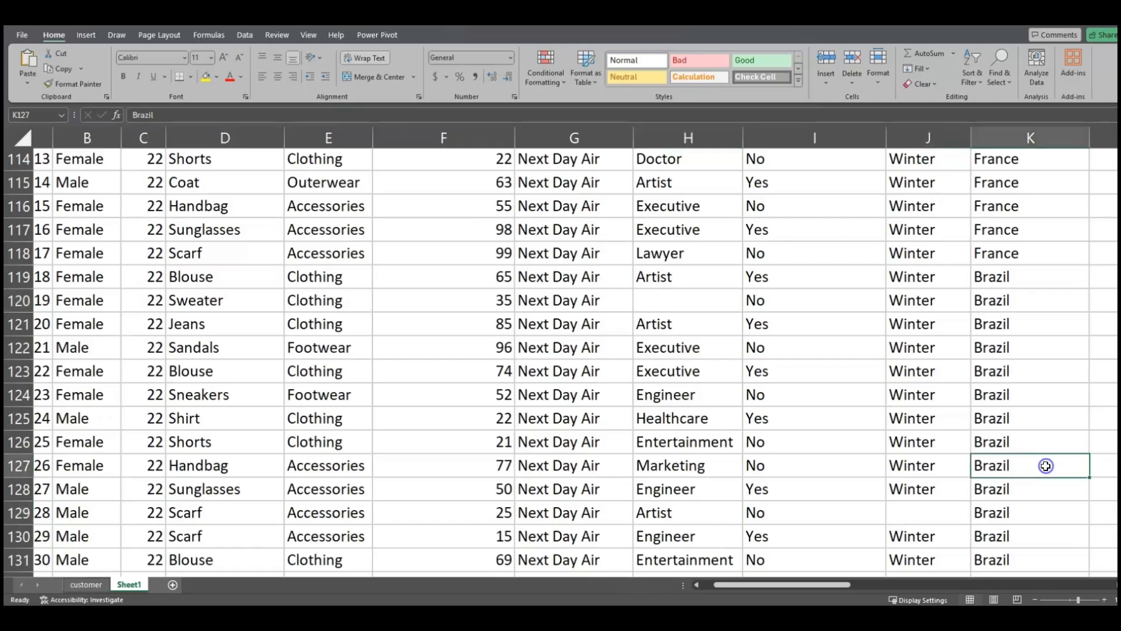
# - Check the filter lists of the CustomerID, Gender, Age and Items Purchased columns for a Blanks entry
pyautogui.hotkey('ctrl', 'Up')
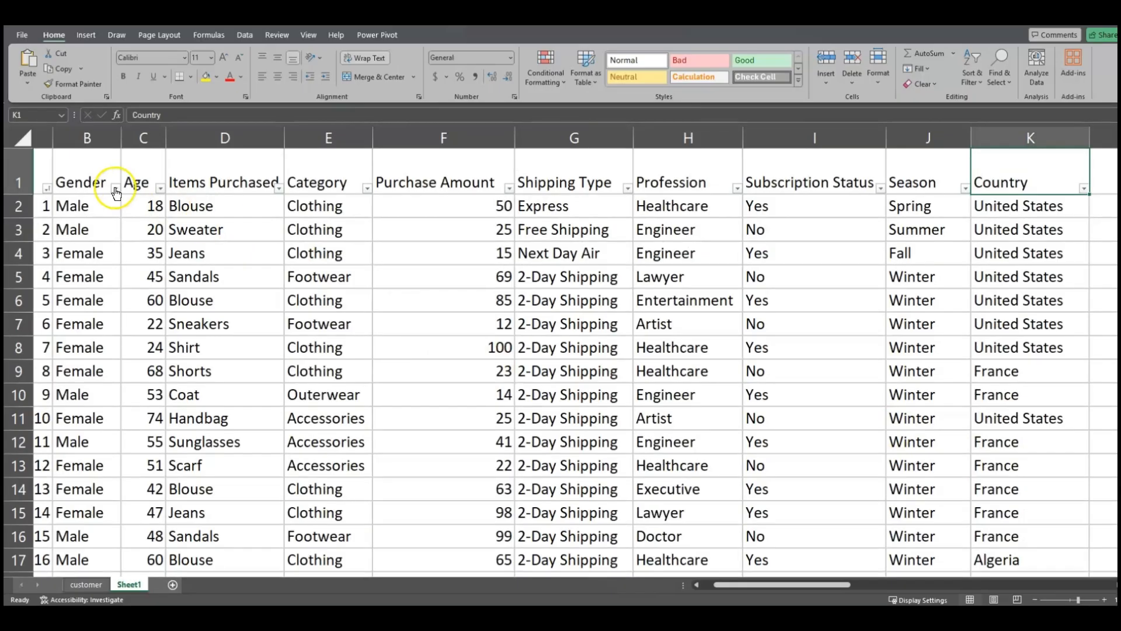
pyautogui.moveTo(776, 585); pyautogui.dragTo(728, 587)
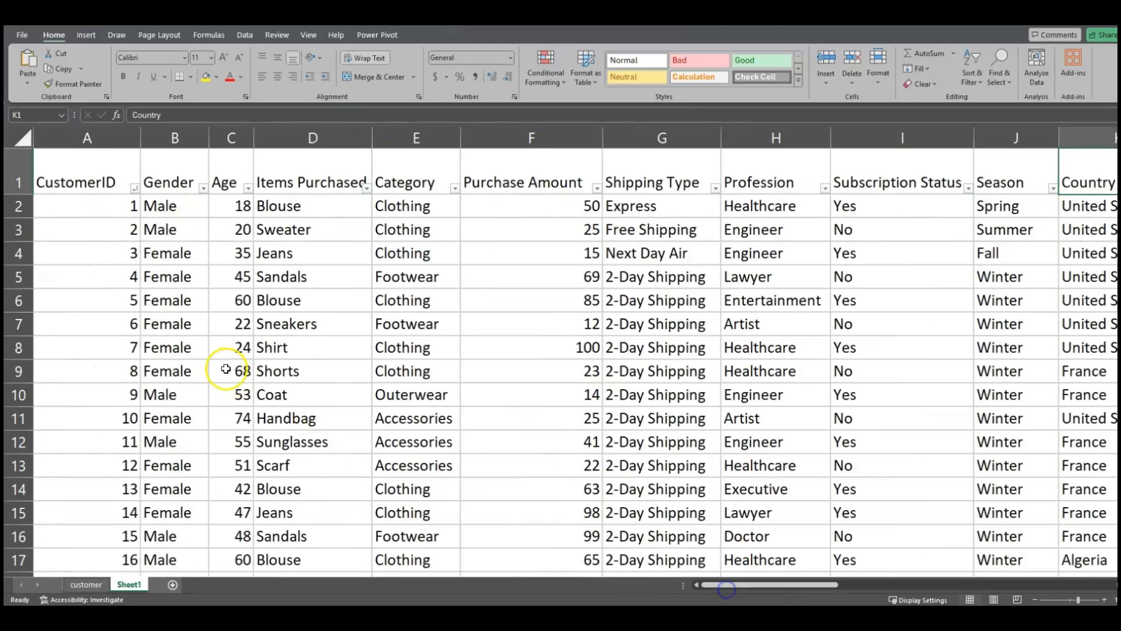
pyautogui.click(133, 188)
pyautogui.moveTo(150, 358); pyautogui.dragTo(146, 444)
pyautogui.click(111, 451)
pyautogui.click(202, 188)
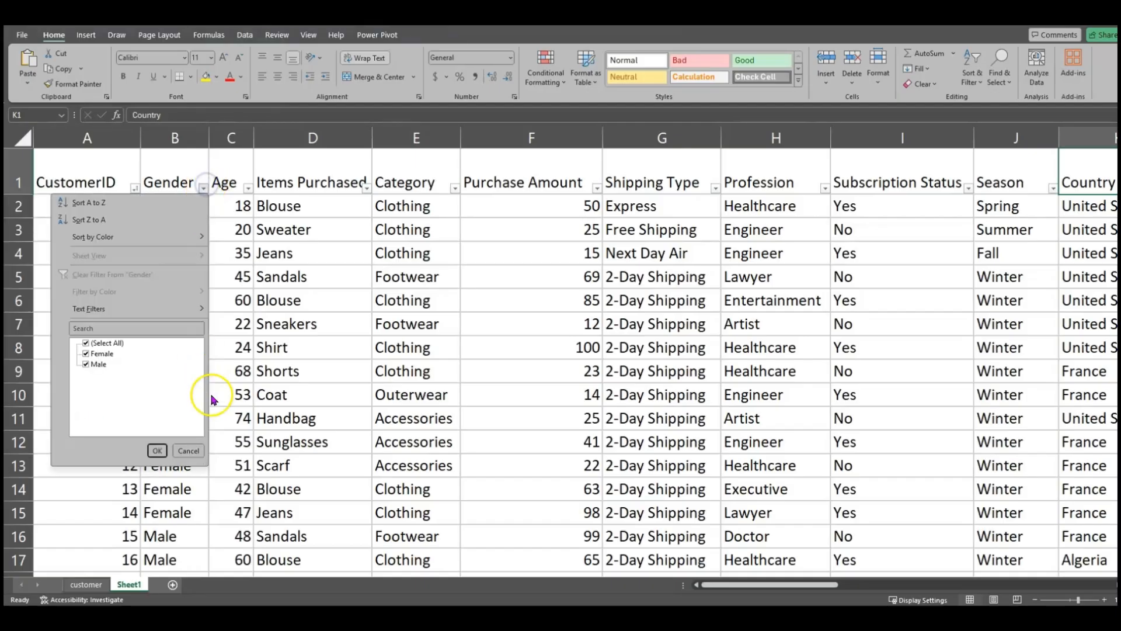
pyautogui.click(228, 193)
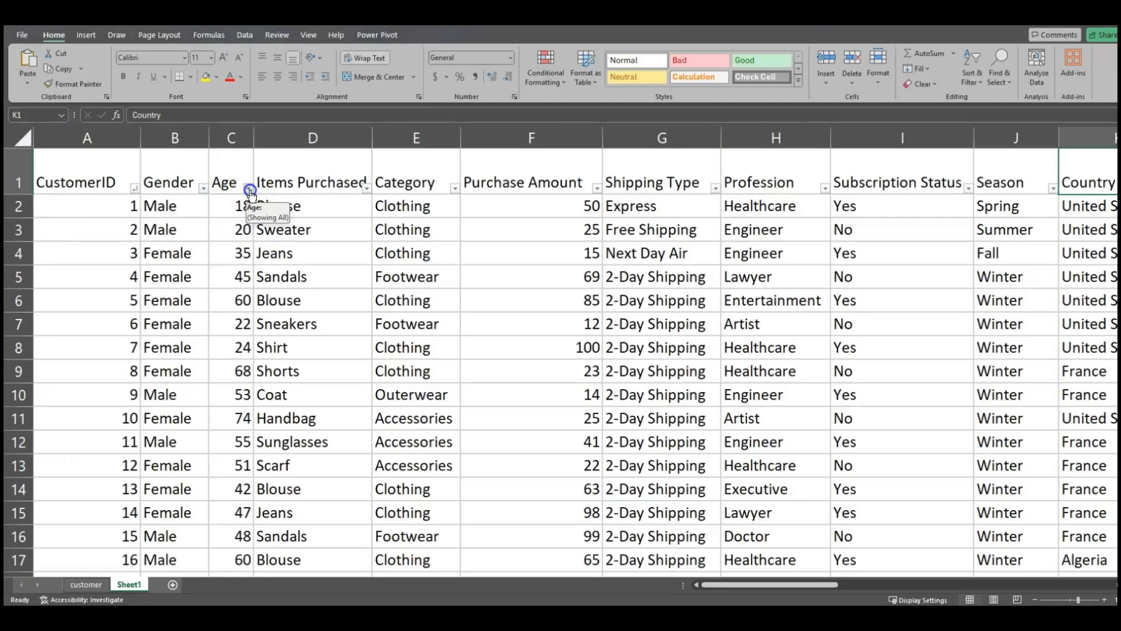
pyautogui.click(249, 188)
pyautogui.moveTo(242, 365); pyautogui.dragTo(259, 435)
pyautogui.click(233, 450)
pyautogui.click(366, 188)
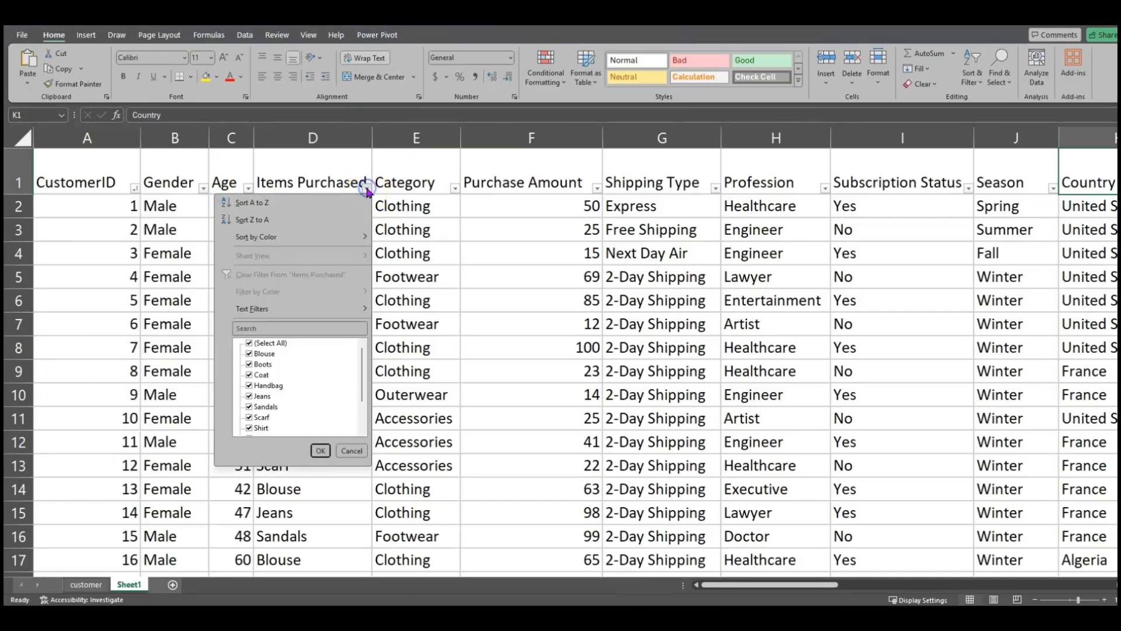
# - Check the filter lists of the Category, Purchase Amount and Shipping Type columns for a Blanks entry
pyautogui.click(430, 175)
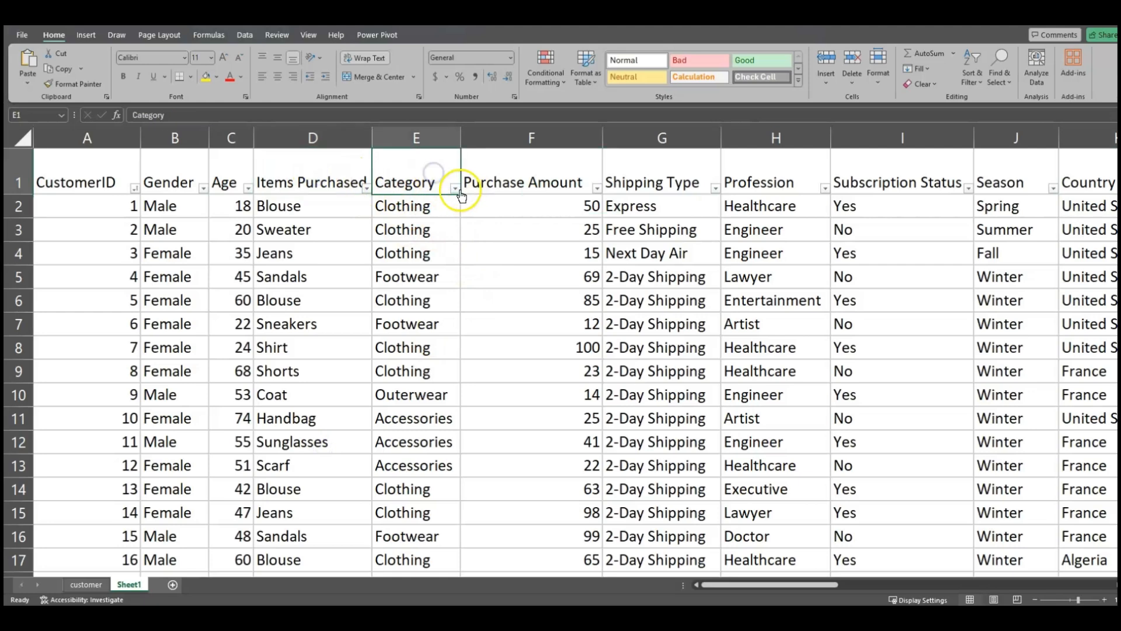
pyautogui.click(454, 188)
pyautogui.press('Escape')
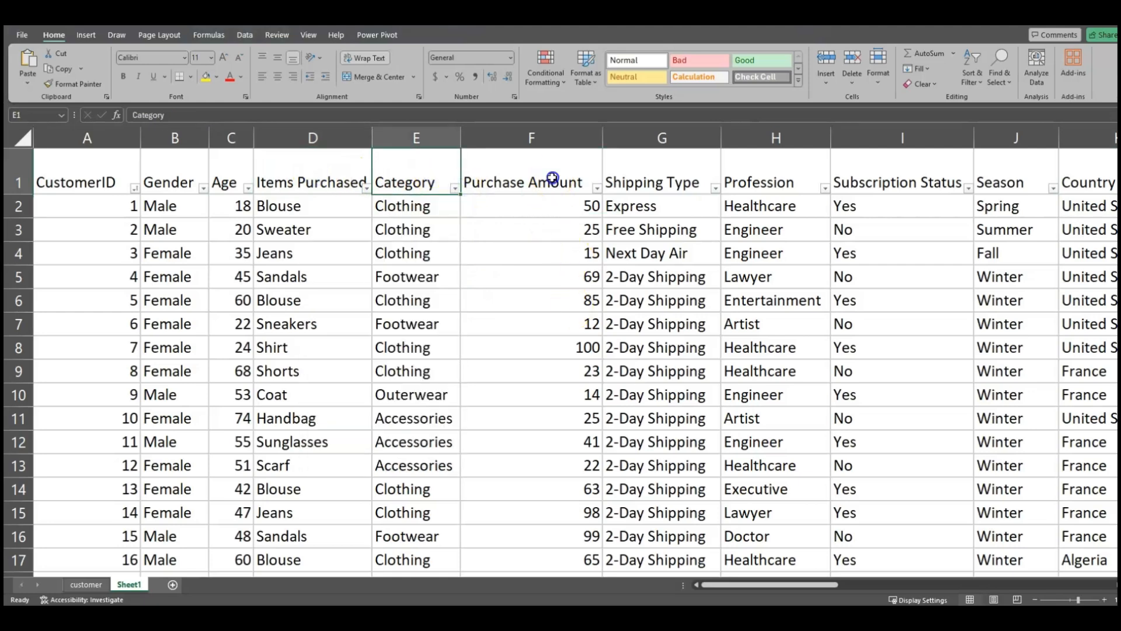
pyautogui.click(596, 188)
pyautogui.click(582, 450)
pyautogui.click(715, 188)
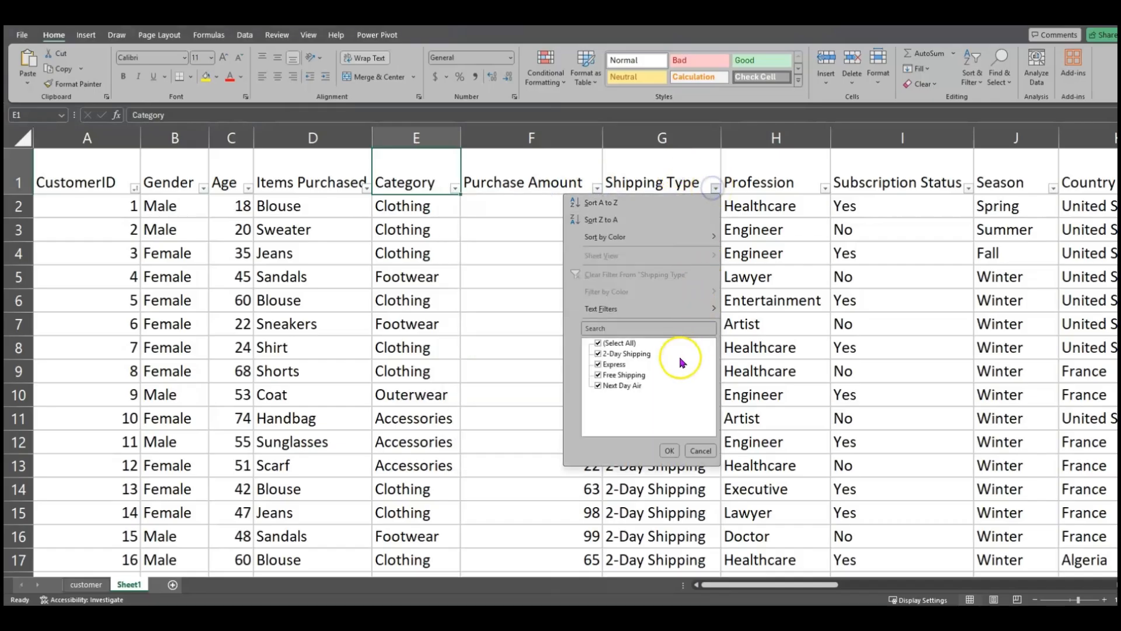
# - Filter the Profession column to show only its blank rows, review them, and clear the filter
pyautogui.click(824, 187)
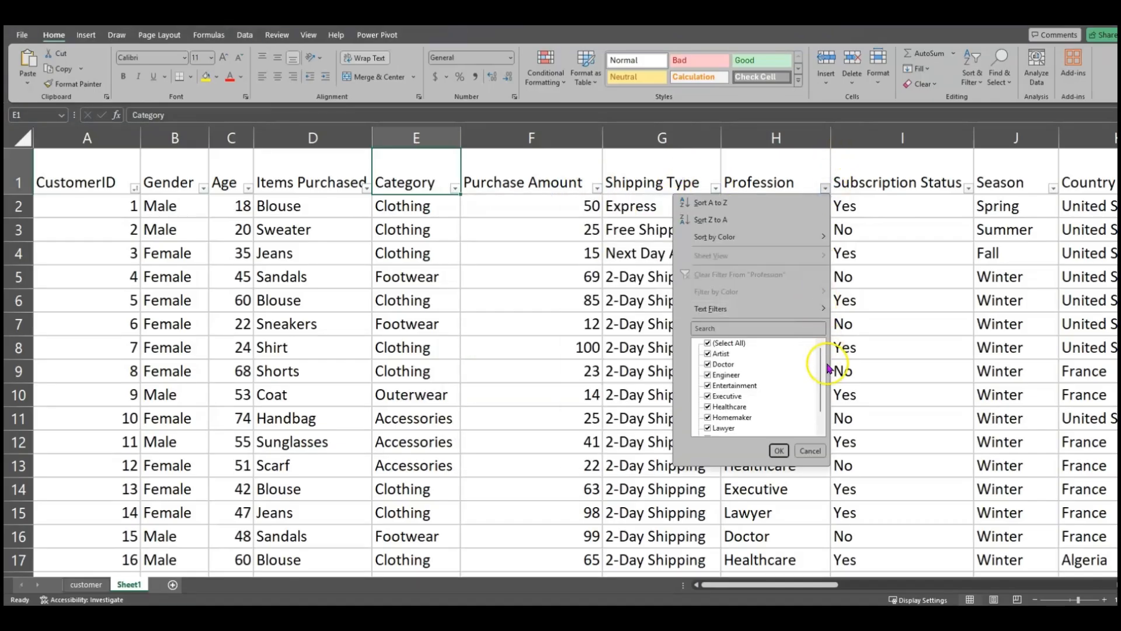
pyautogui.moveTo(821, 366)
pyautogui.mouseDown()
pyautogui.moveTo(827, 419)
pyautogui.moveTo(824, 371)
pyautogui.mouseUp()
pyautogui.click(707, 343)
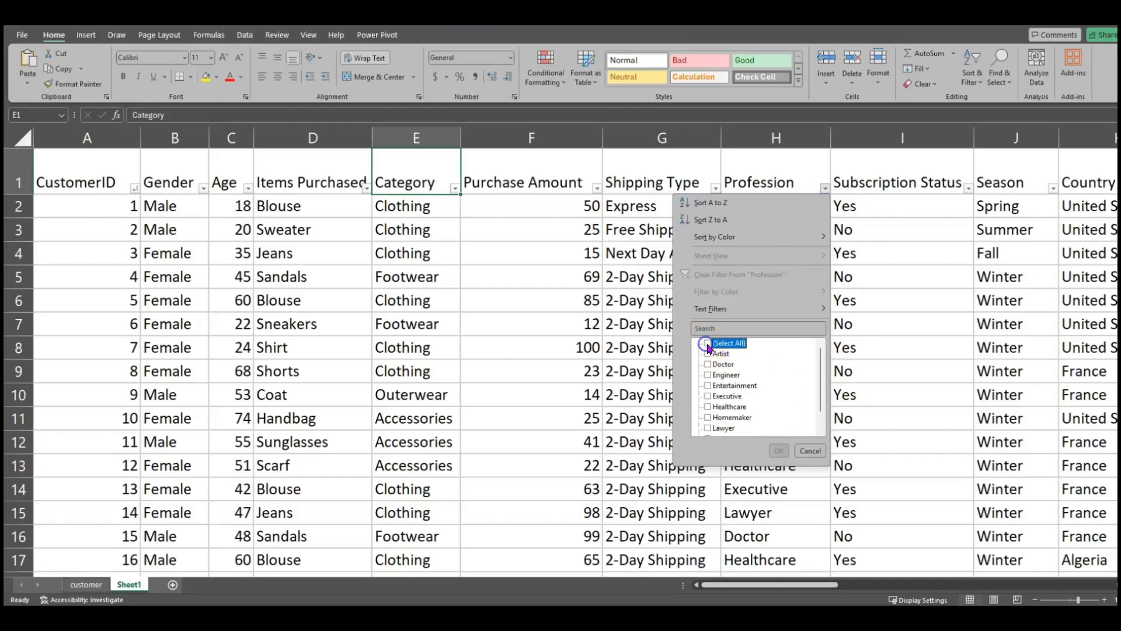
pyautogui.moveTo(823, 382); pyautogui.dragTo(823, 426)
pyautogui.click(708, 427)
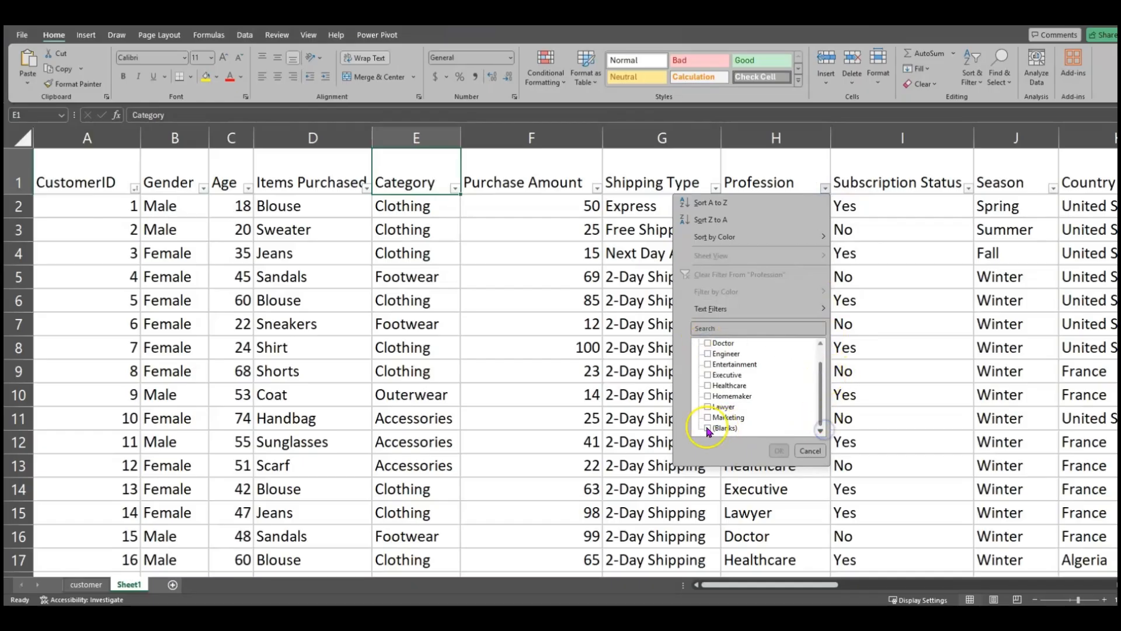
pyautogui.click(779, 450)
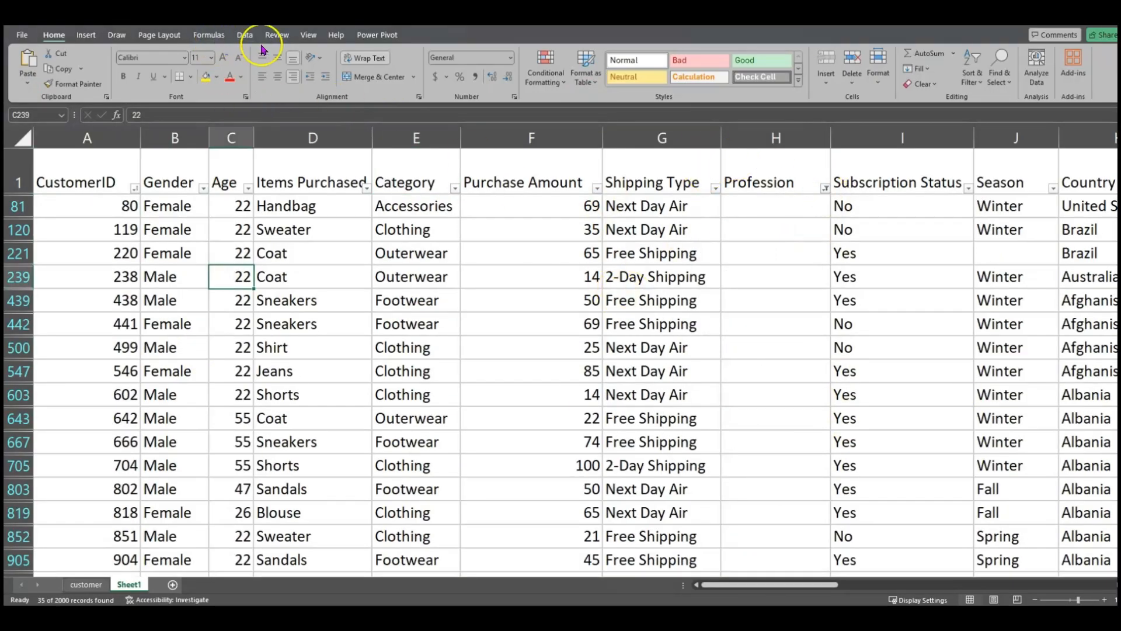
pyautogui.click(245, 35)
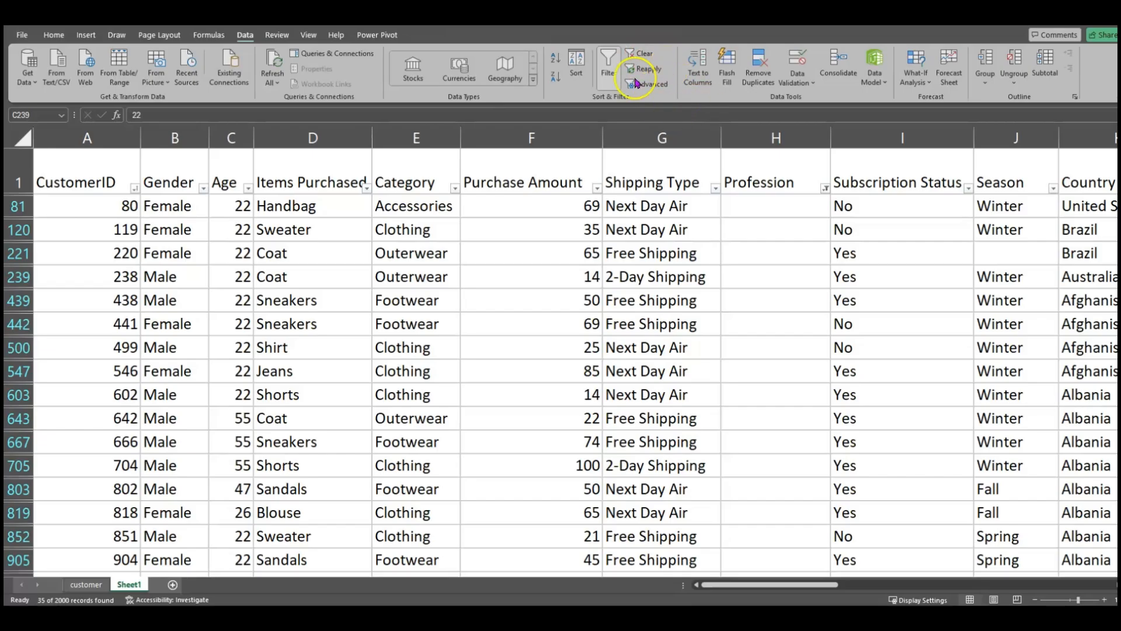
pyautogui.click(642, 54)
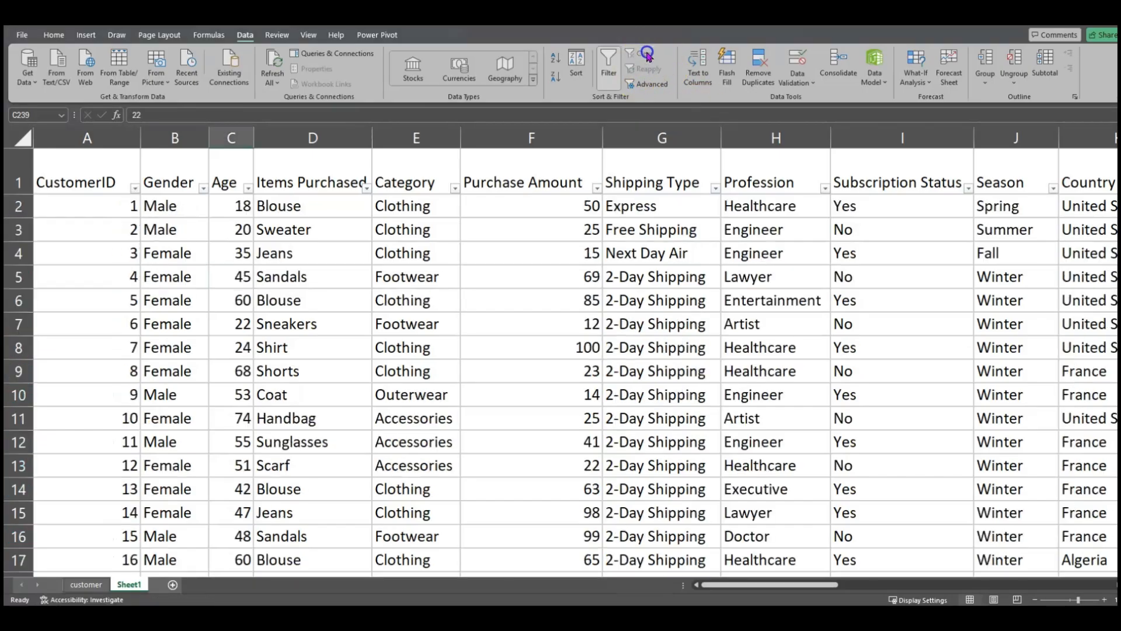
# - Filter the Season column to show only the rows with blank values
pyautogui.click(812, 276)
pyautogui.moveTo(778, 583); pyautogui.dragTo(816, 584)
pyautogui.click(599, 168)
pyautogui.click(782, 187)
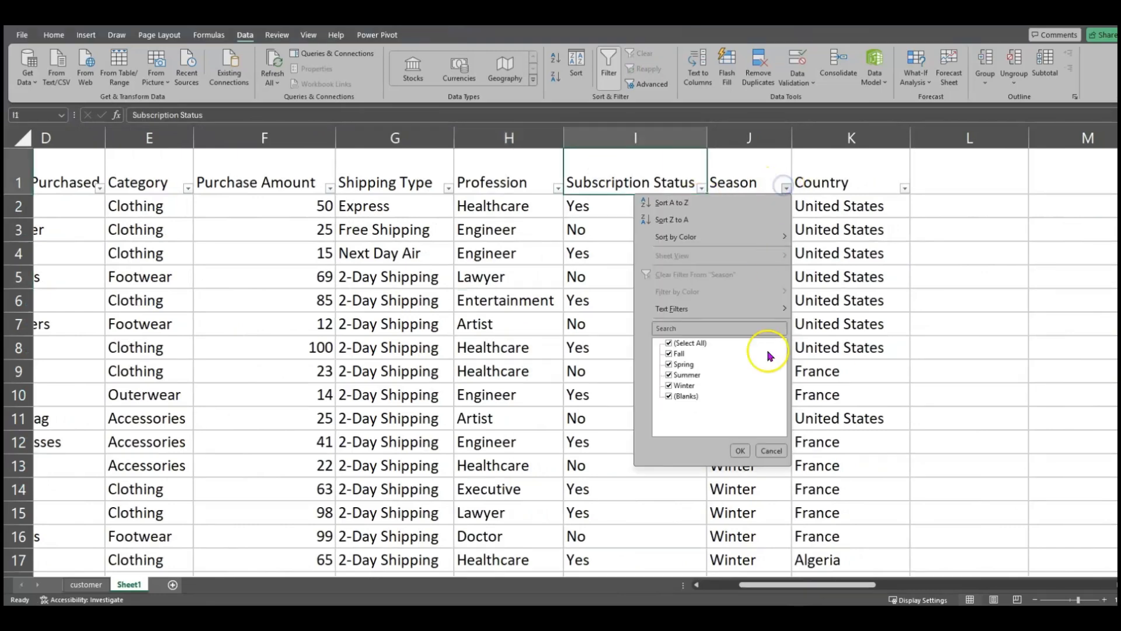
pyautogui.click(669, 343)
pyautogui.click(669, 396)
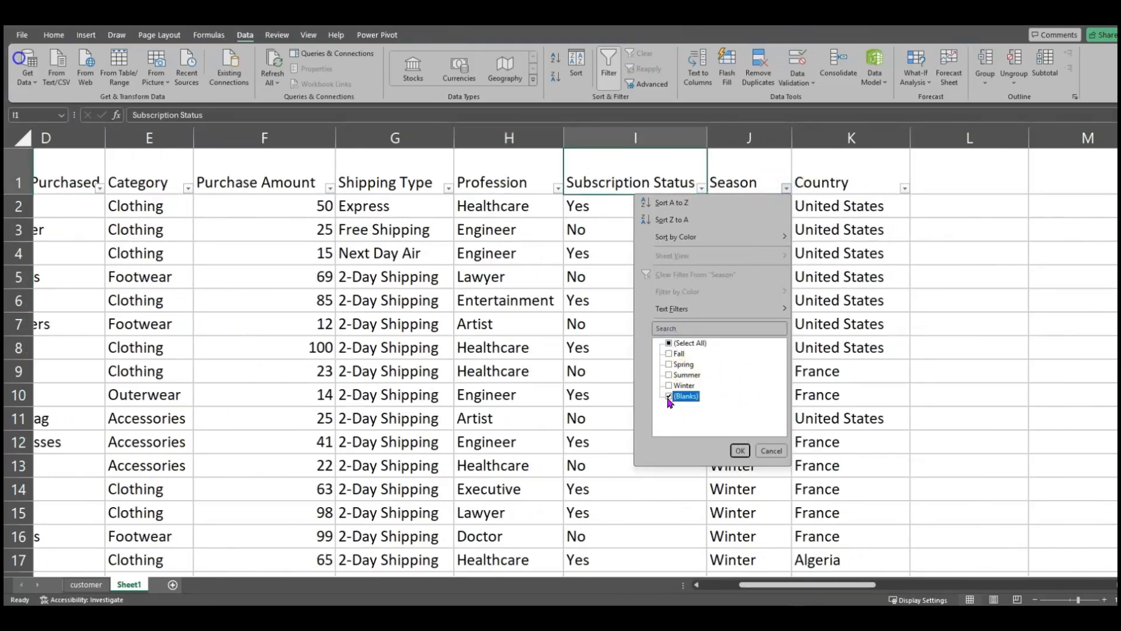
pyautogui.click(739, 450)
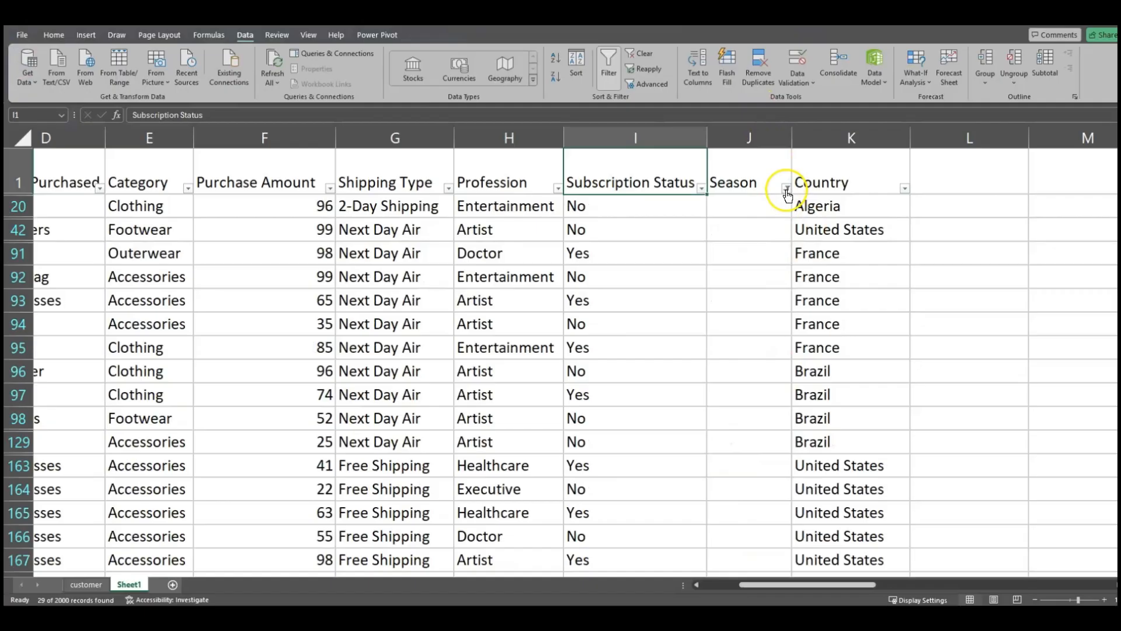
# - Check the Country column's filter list for a Blanks entry and clear the Season filter
pyautogui.click(786, 188)
pyautogui.click(669, 342)
pyautogui.click(883, 225)
pyautogui.click(905, 188)
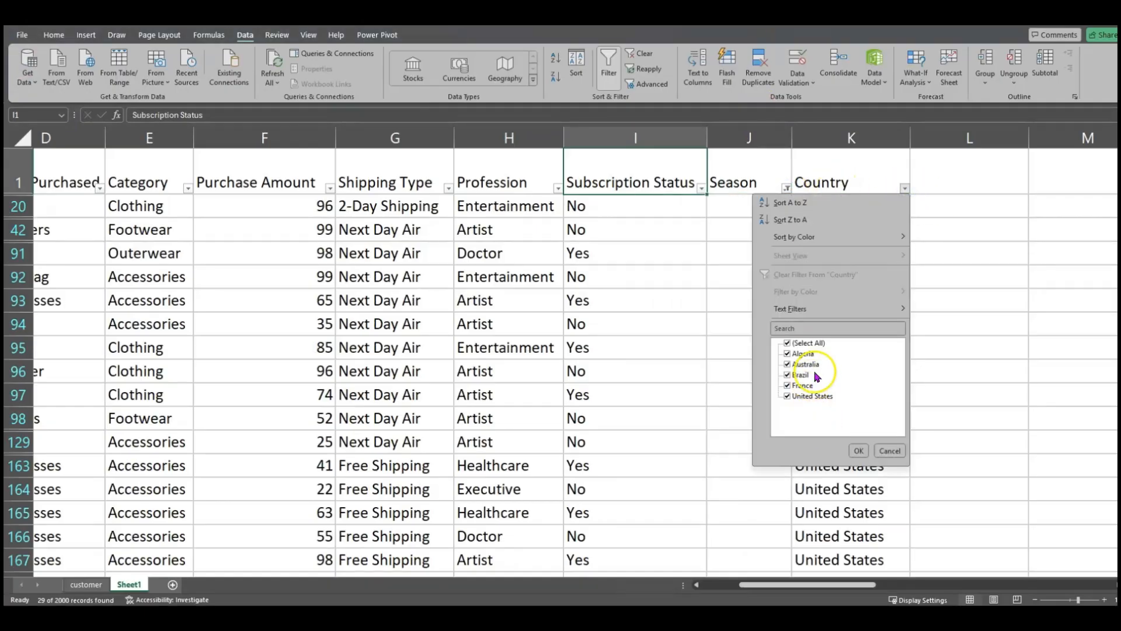
pyautogui.click(857, 451)
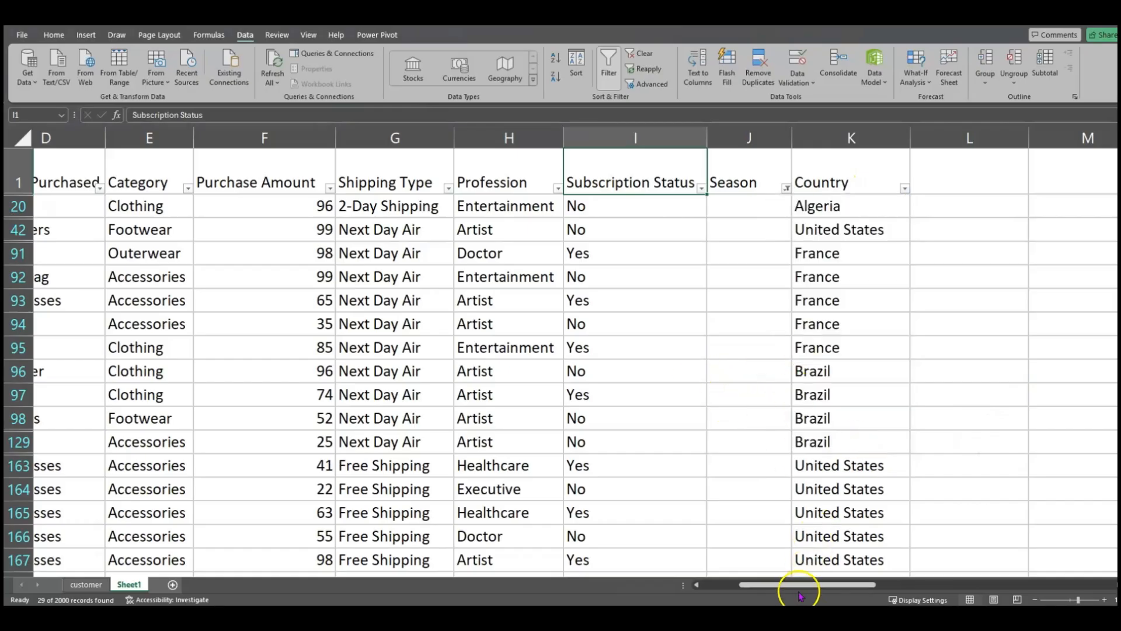
pyautogui.click(642, 53)
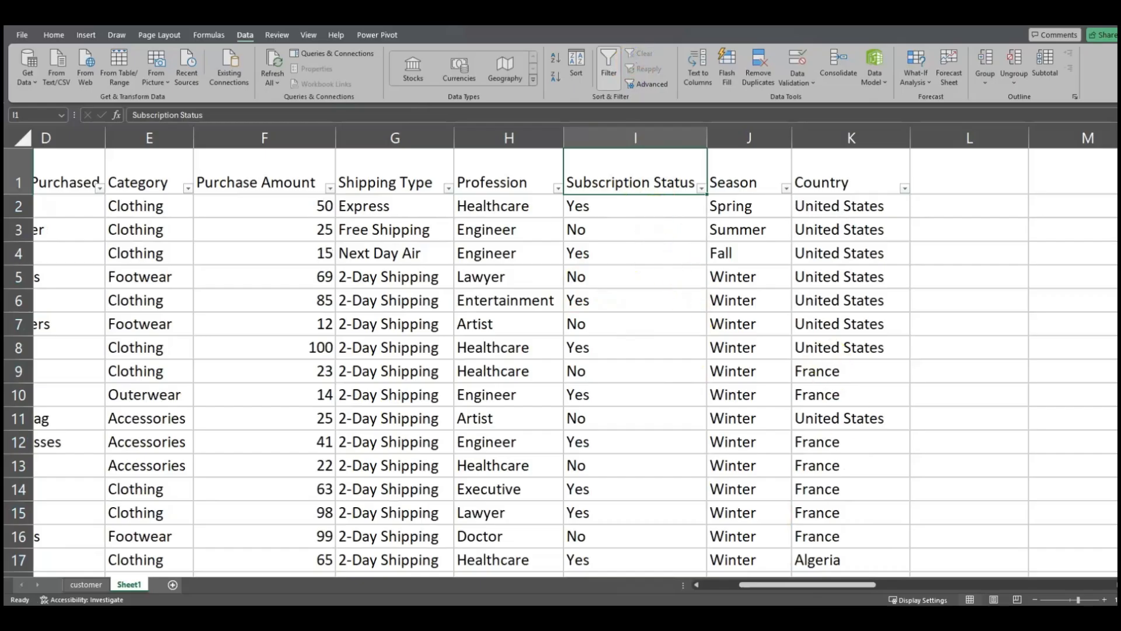
# - Select the whole customer table's blank cells with Go To Special, using the Blanks option, look at them, and clear the selection
pyautogui.click(969, 371)
pyautogui.click(54, 35)
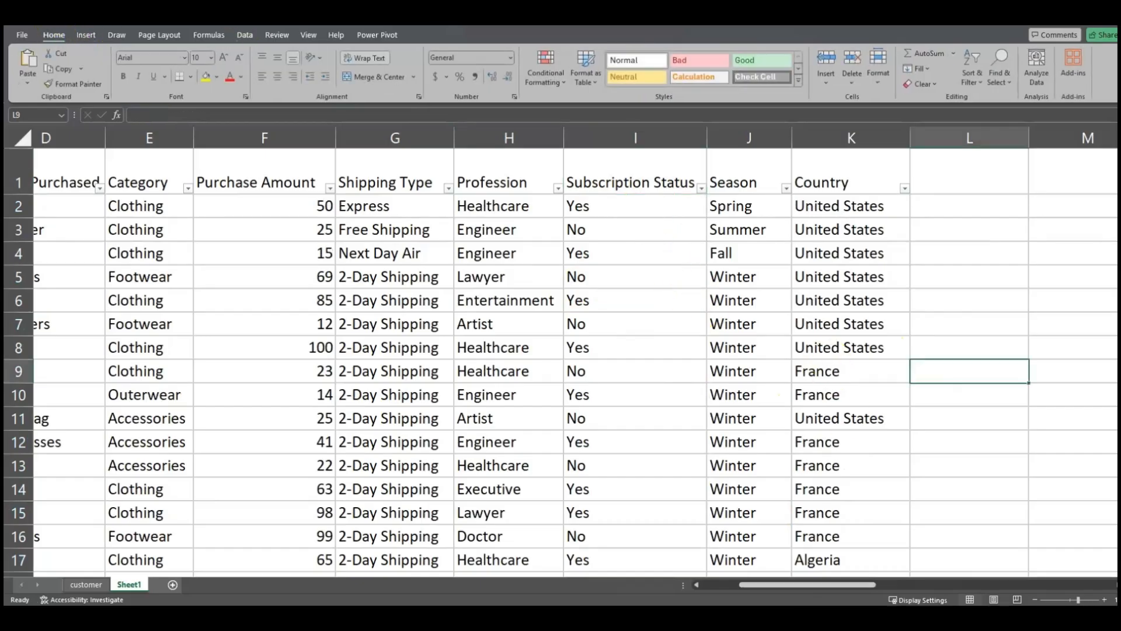
pyautogui.click(409, 276)
pyautogui.hotkey('ctrl', 'a')
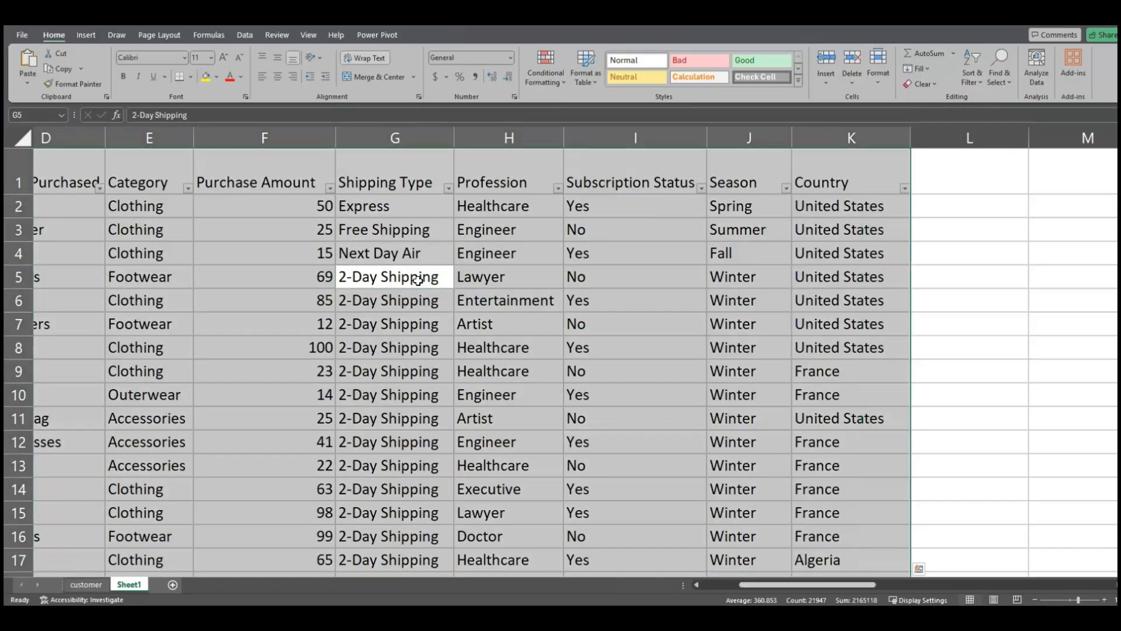
pyautogui.click(999, 69)
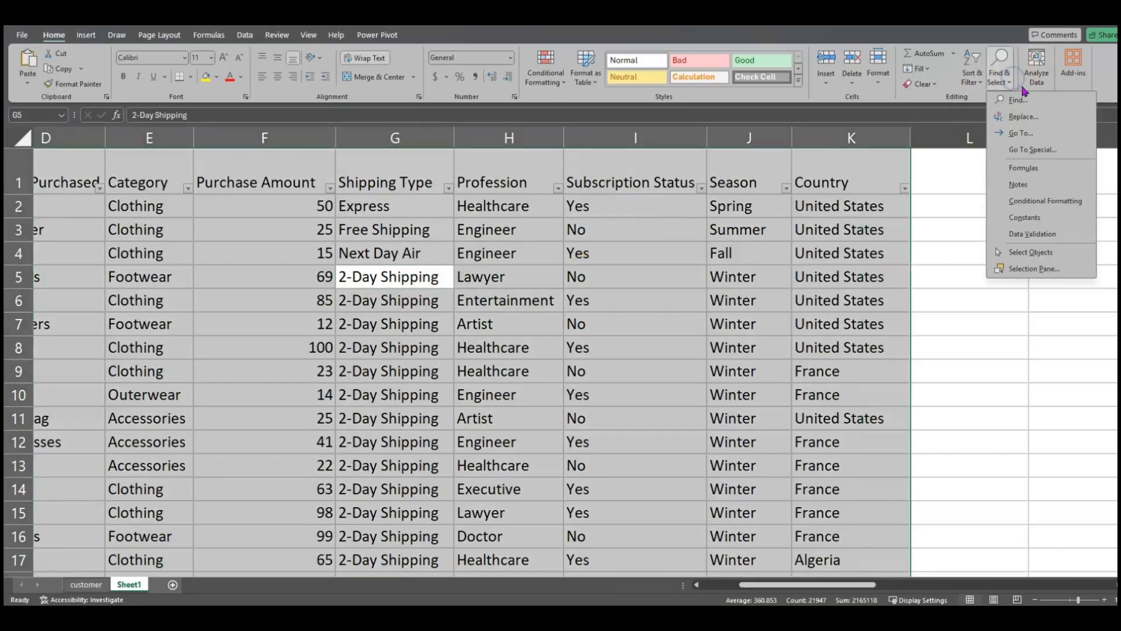
pyautogui.click(1043, 151)
pyautogui.click(472, 345)
pyautogui.click(558, 408)
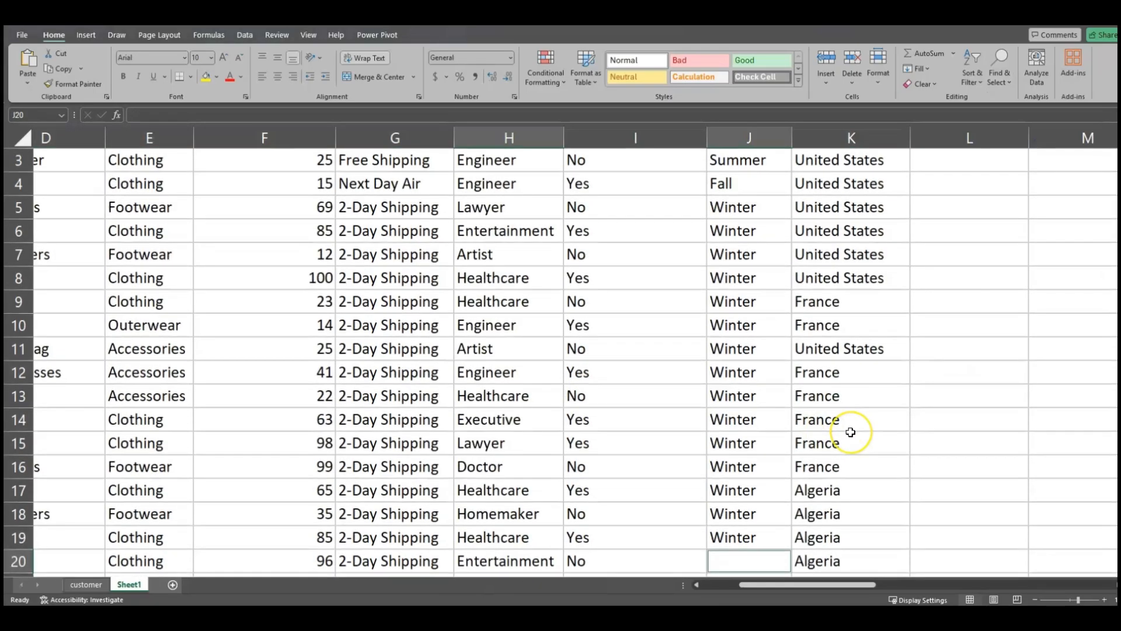
pyautogui.scroll(1, 846, 424)
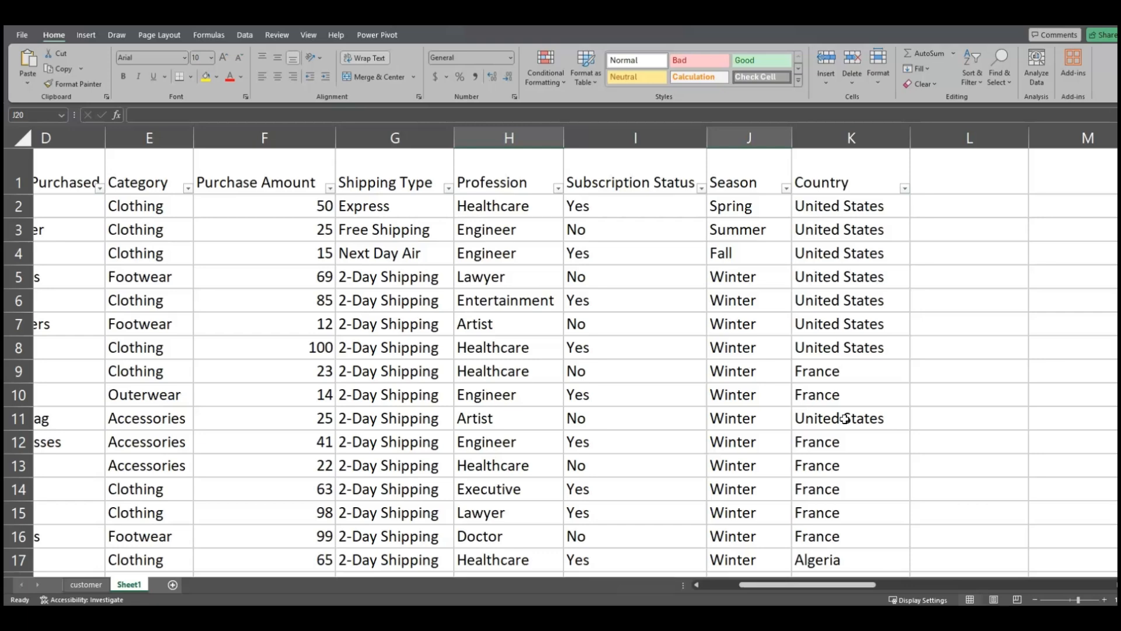
pyautogui.click(846, 348)
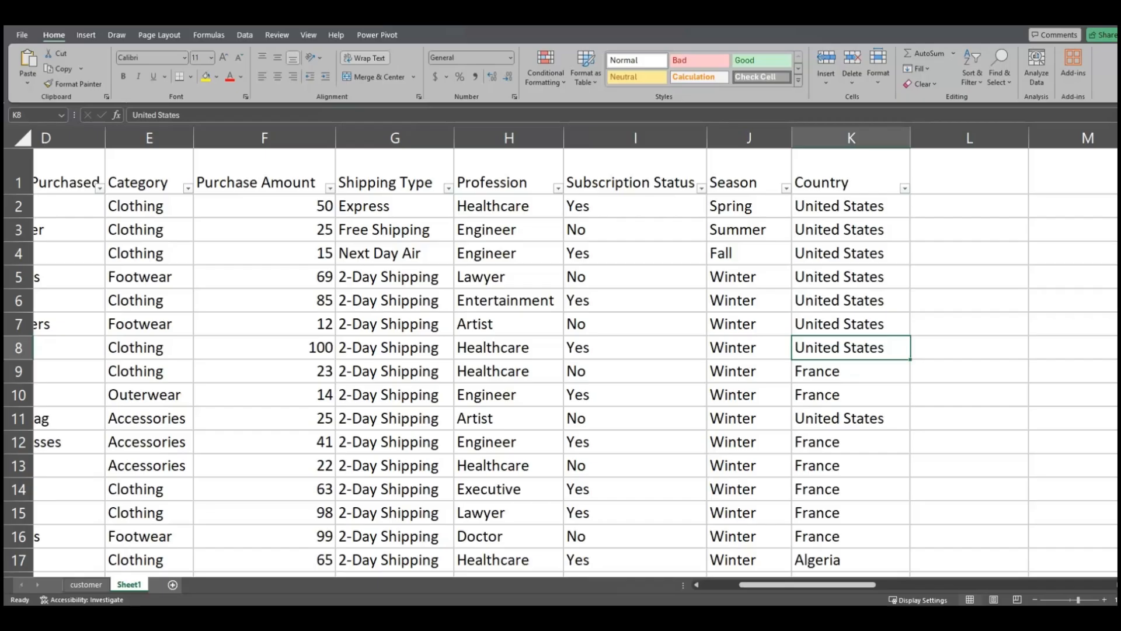
pyautogui.press('Left')
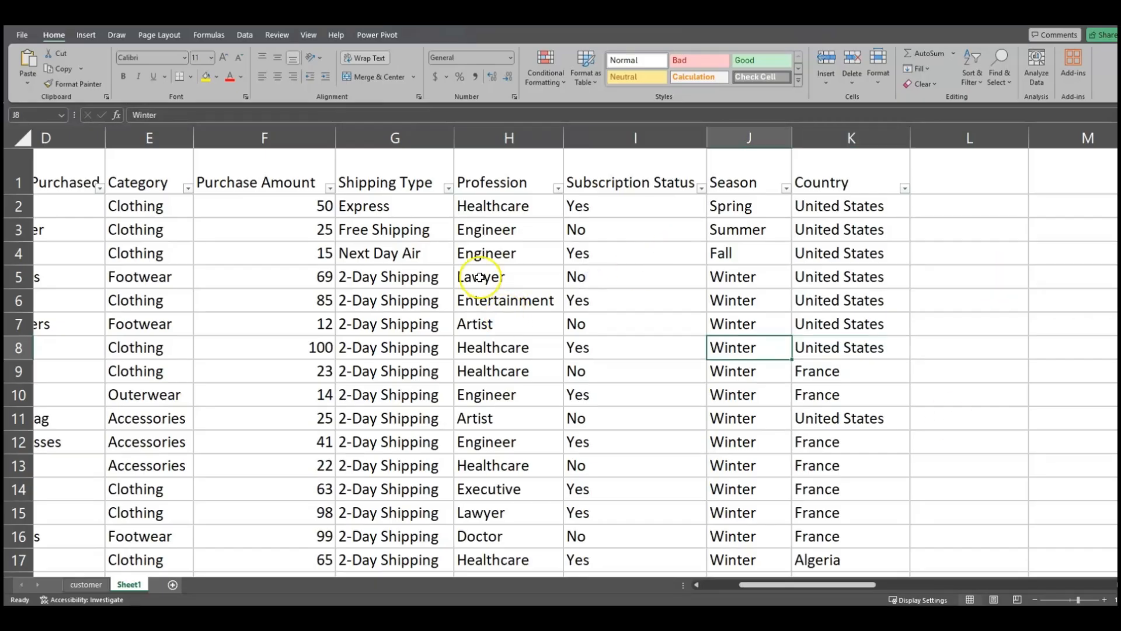
# - Filter the Profession column to show only the rows with blank values
pyautogui.click(558, 187)
pyautogui.click(442, 343)
pyautogui.scroll(-1, 546, 350)
pyautogui.click(441, 427)
pyautogui.click(512, 450)
# - Enter "Unknown" in the first blank Profession cell, H81, and fill it down through the last filtered row, 1934
pyautogui.click(504, 207)
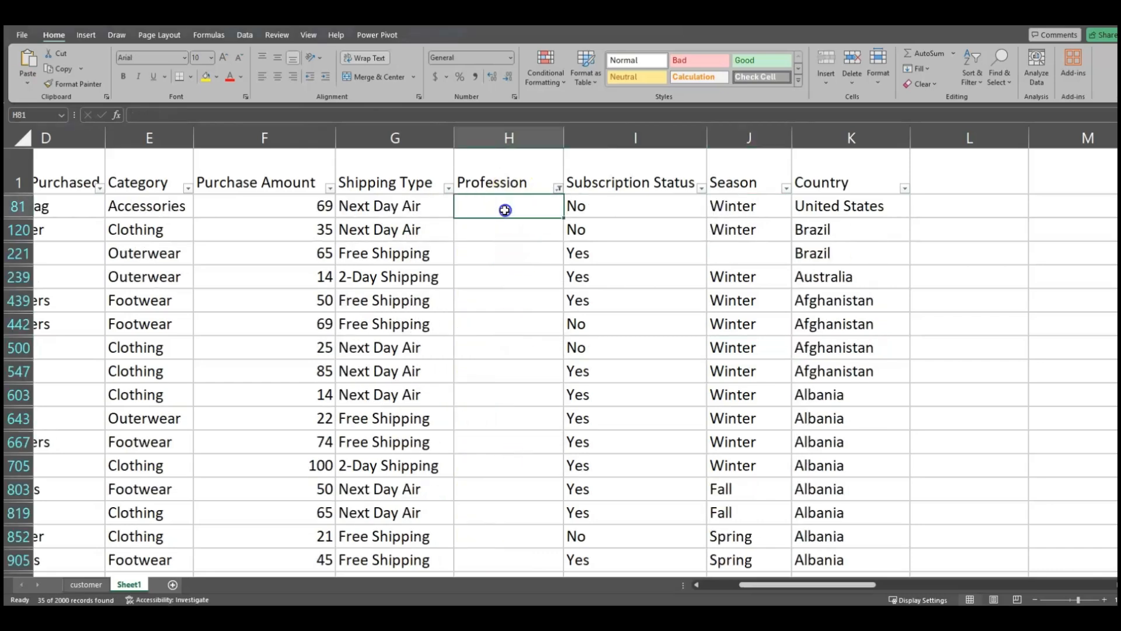
pyautogui.write('Unknown')
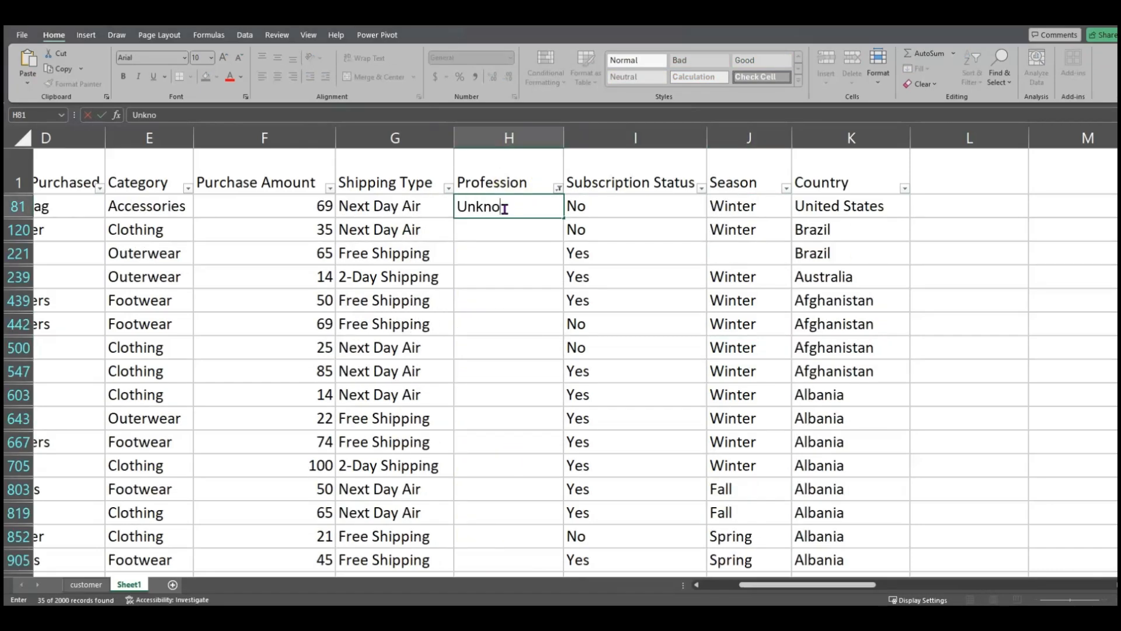
pyautogui.click(497, 232)
pyautogui.click(499, 206)
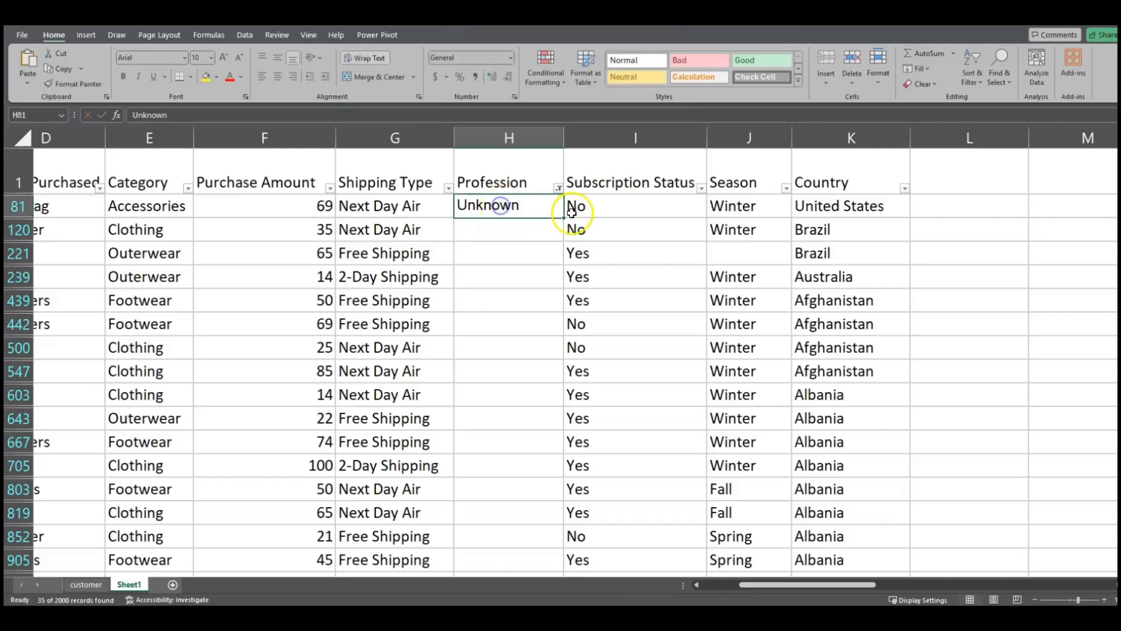
pyautogui.moveTo(564, 217); pyautogui.dragTo(554, 544)
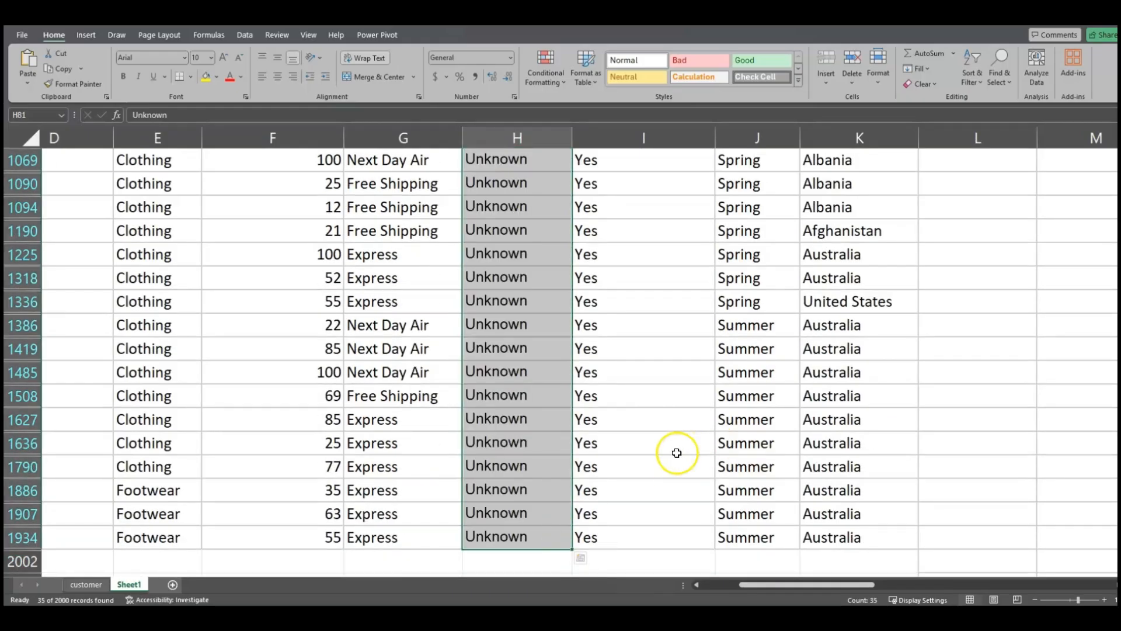
pyautogui.hotkey('ctrl', 'Up')
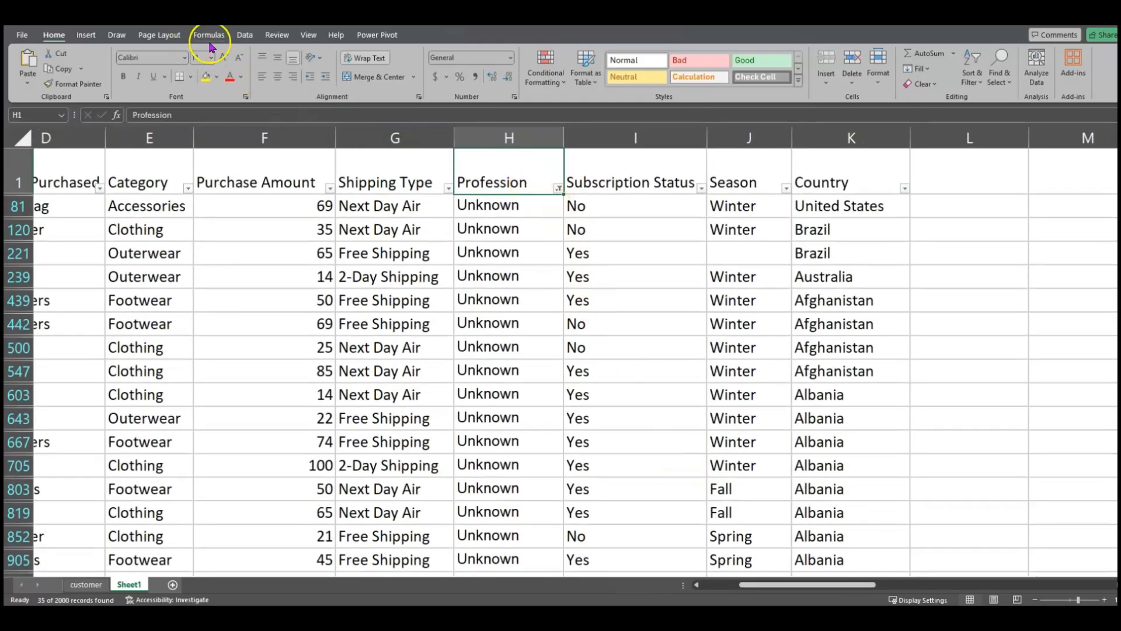
# - Clear the Profession filter to show all the customer rows again
pyautogui.click(244, 36)
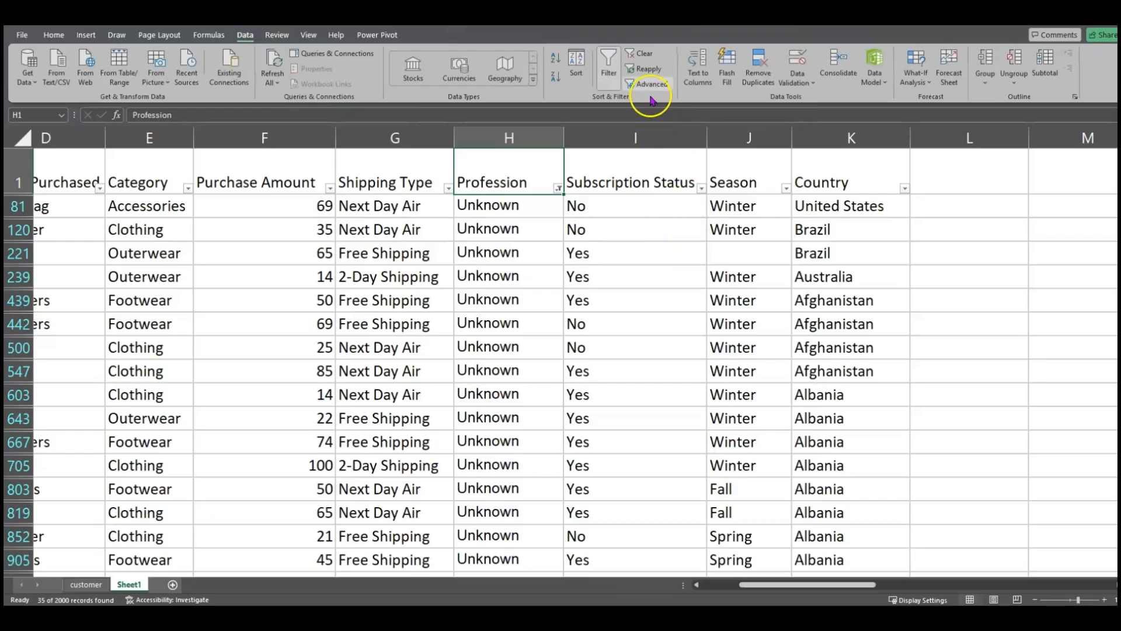
pyautogui.click(642, 53)
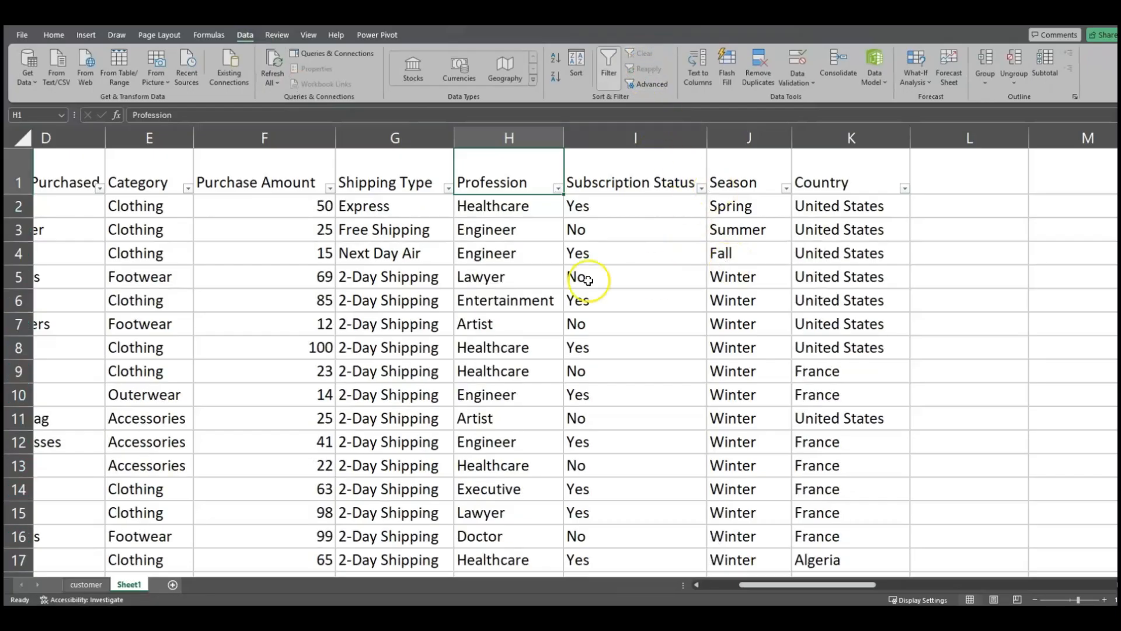
pyautogui.click(781, 228)
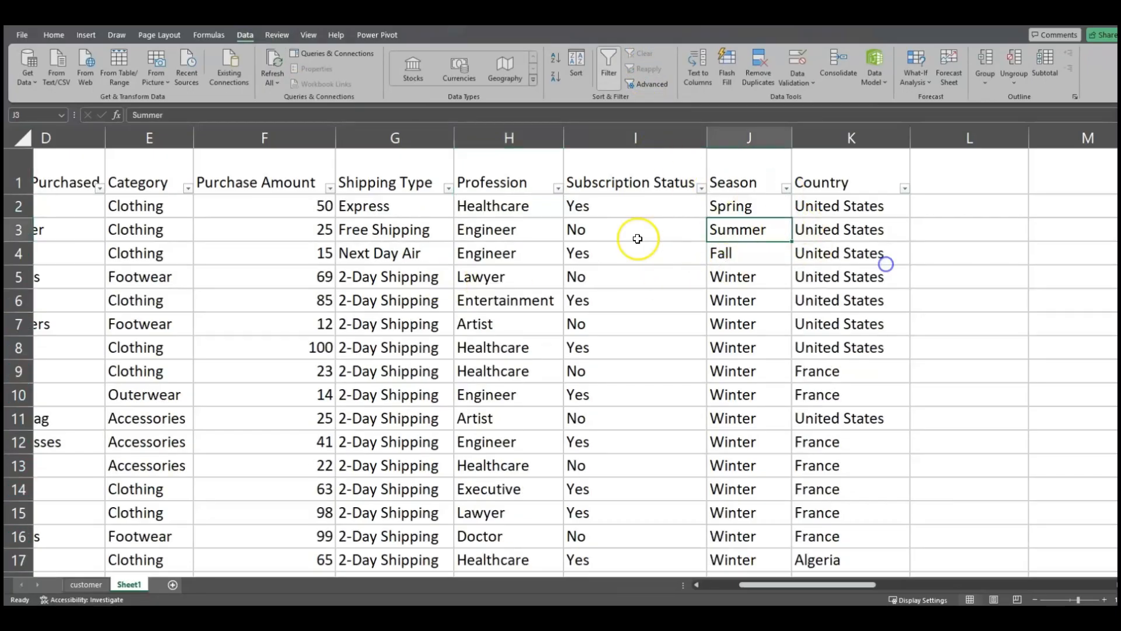
# - Filter the Season column to show only the rows with blank values
pyautogui.click(786, 189)
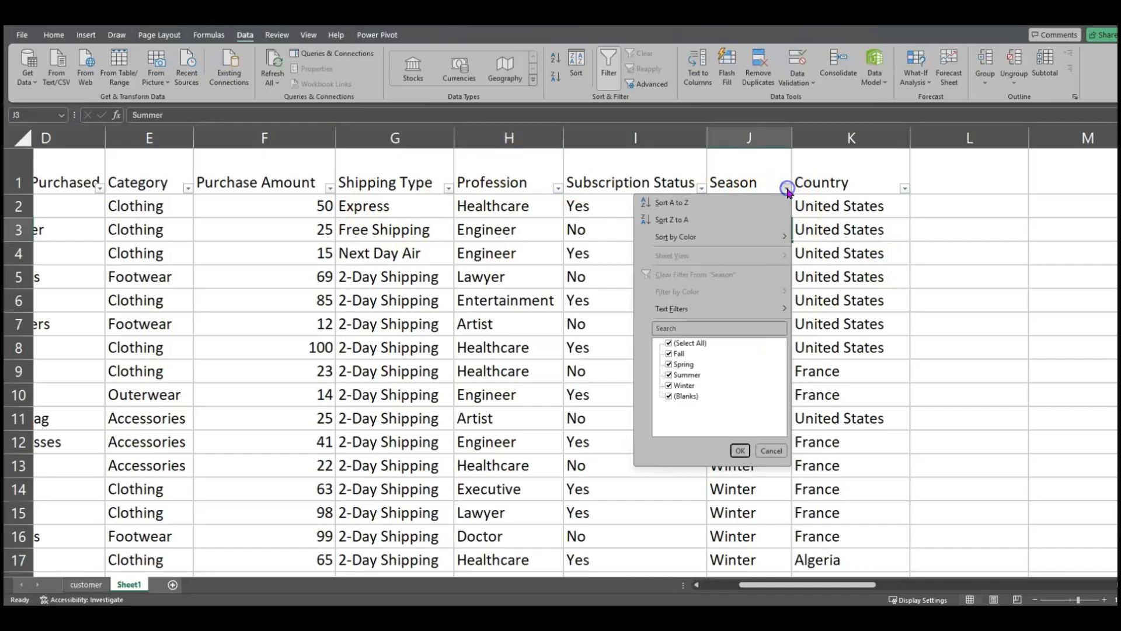
pyautogui.click(671, 345)
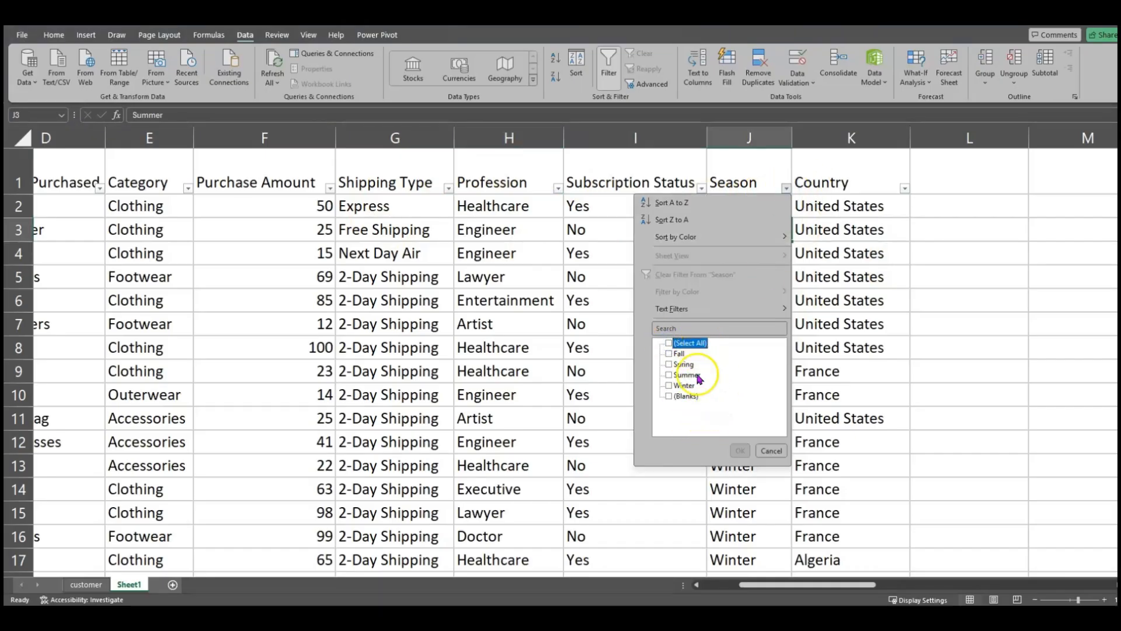
pyautogui.click(670, 396)
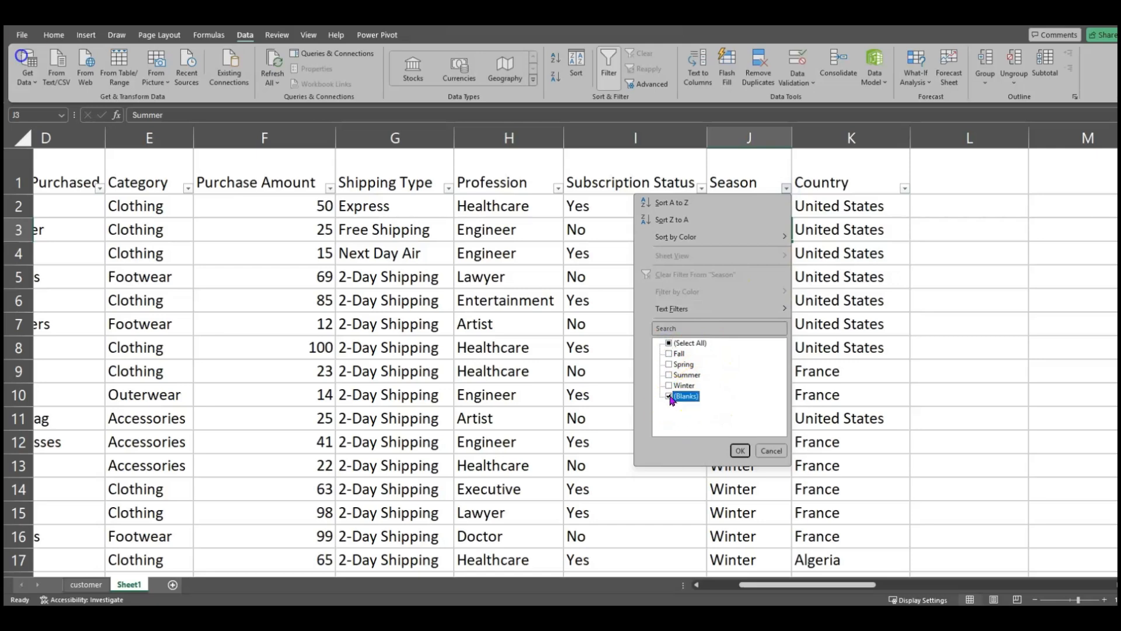
pyautogui.click(739, 452)
# - Enter "Unknown" in the first blank Season cell, J20, fill it down through the filtered rows, and clear the Season filter
pyautogui.click(744, 210)
pyautogui.write('Un')
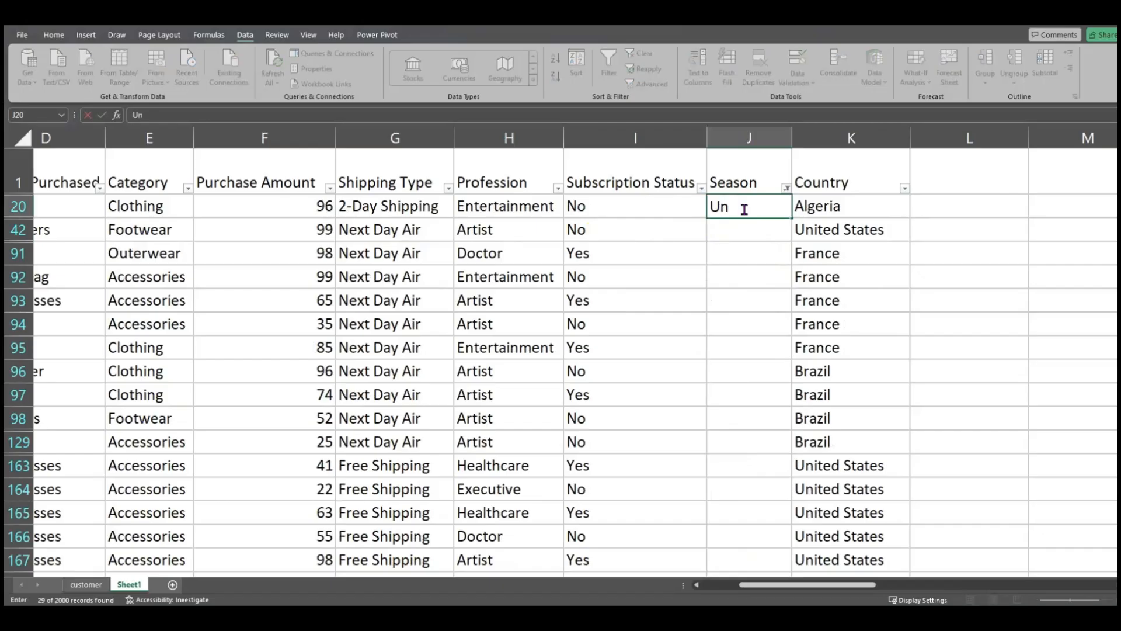
pyautogui.write('known')
pyautogui.hotkey('ctrl', 'Return')
pyautogui.moveTo(792, 218); pyautogui.dragTo(894, 550)
pyautogui.scroll(5, 776, 468)
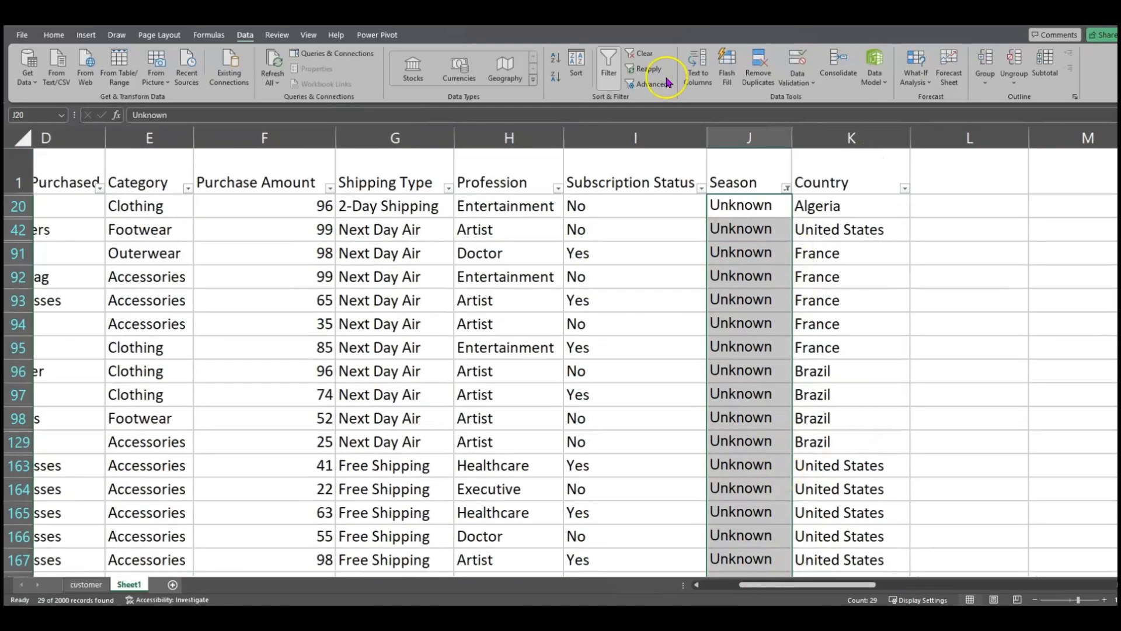
pyautogui.click(646, 57)
pyautogui.moveTo(817, 584); pyautogui.dragTo(779, 600)
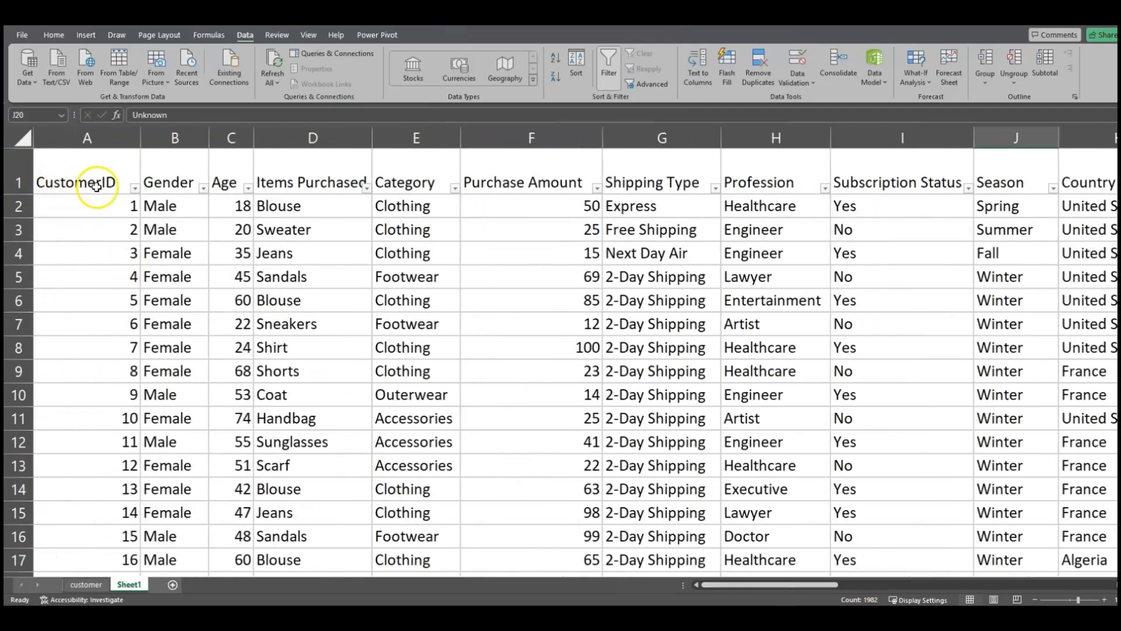
# - Check the whole customer dataset for remaining blank cells using Go To Special with the Blanks option
pyautogui.click(96, 204)
pyautogui.hotkey('ctrl', 'a')
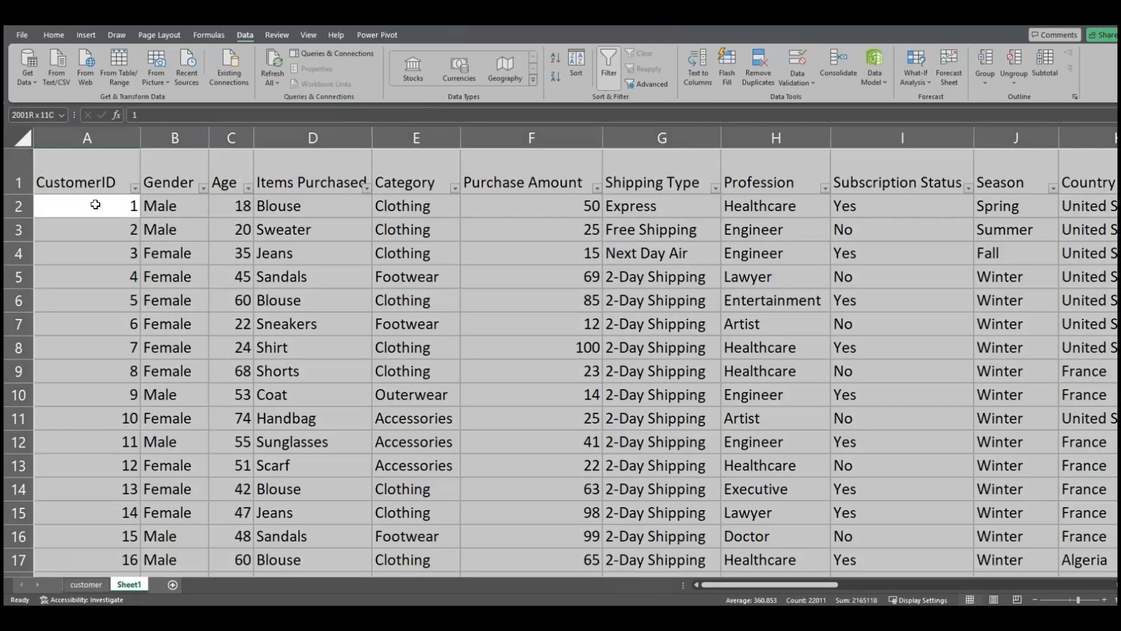
pyautogui.hscroll(2, 738, 263)
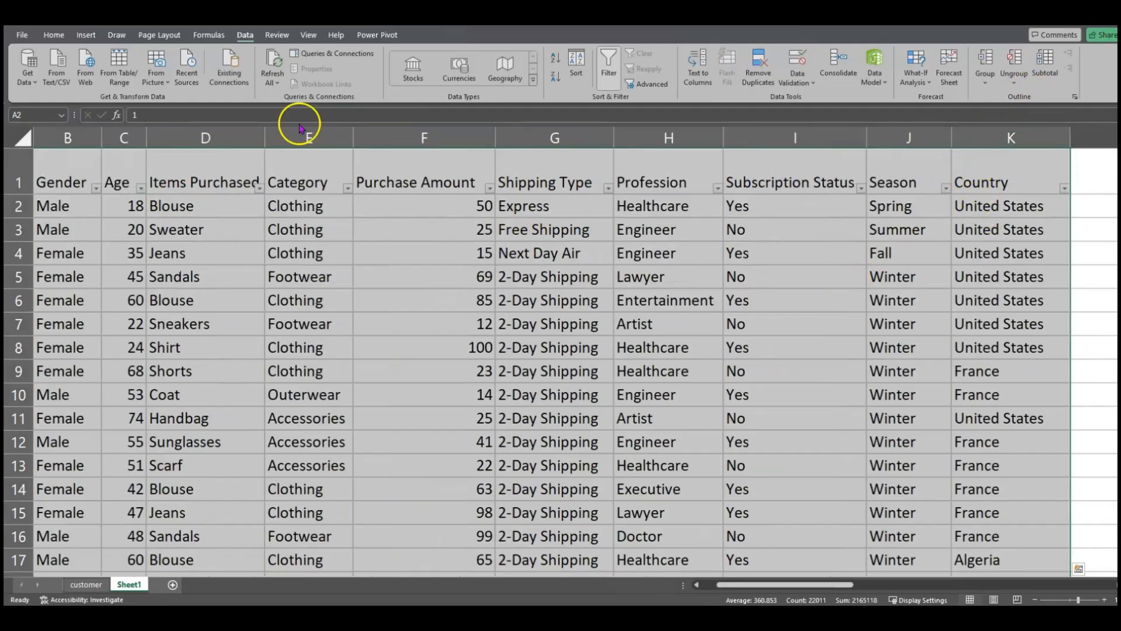
pyautogui.click(51, 36)
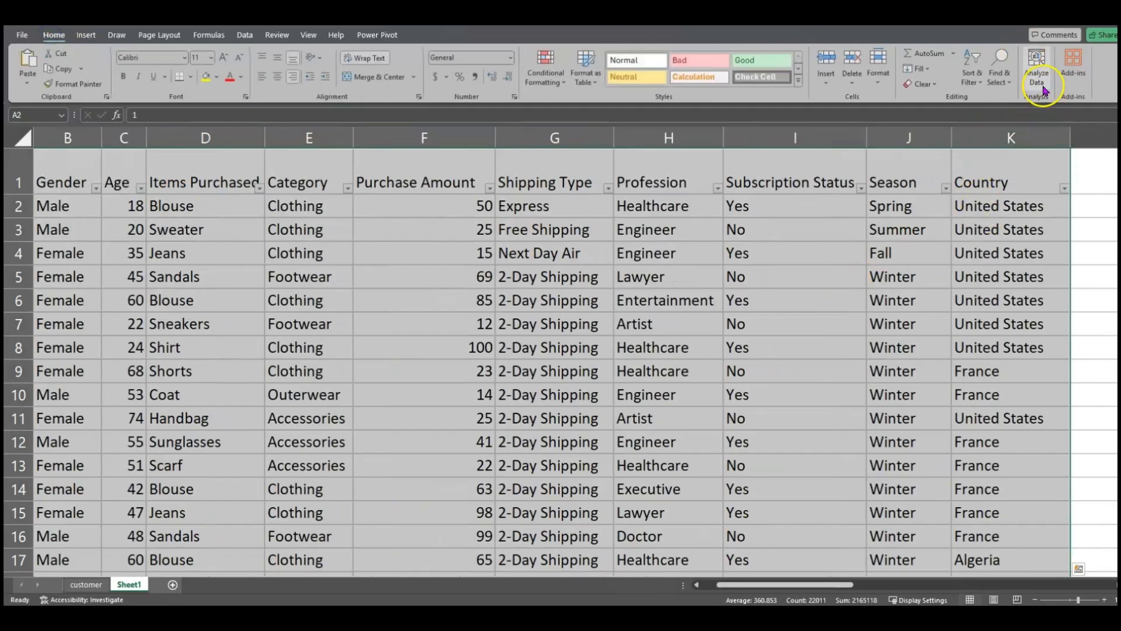
pyautogui.click(997, 79)
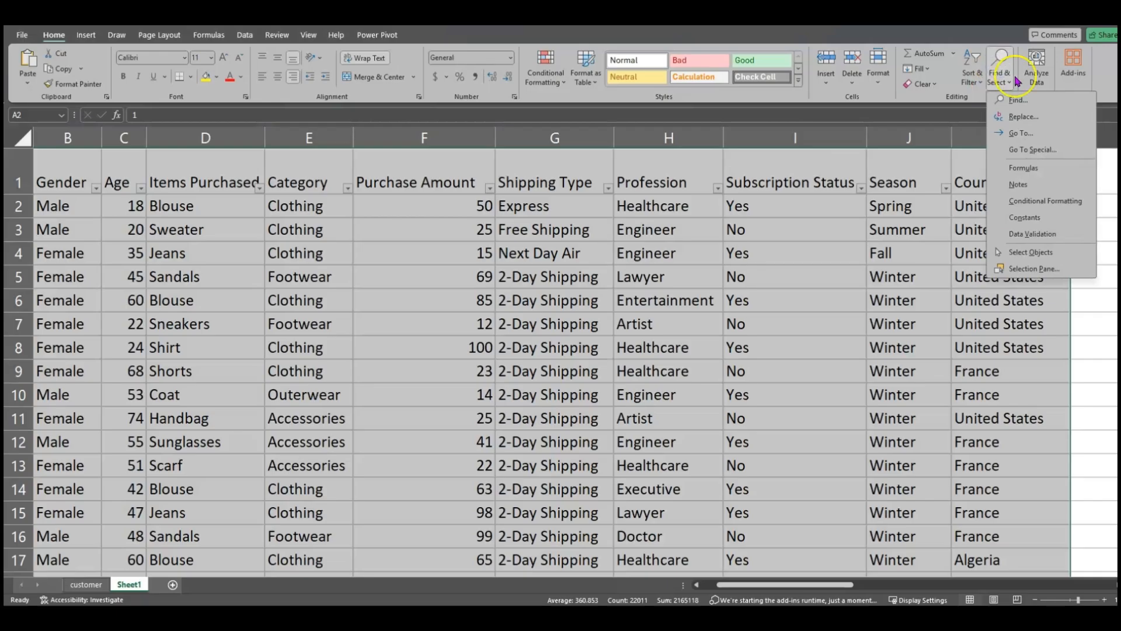
pyautogui.click(1029, 150)
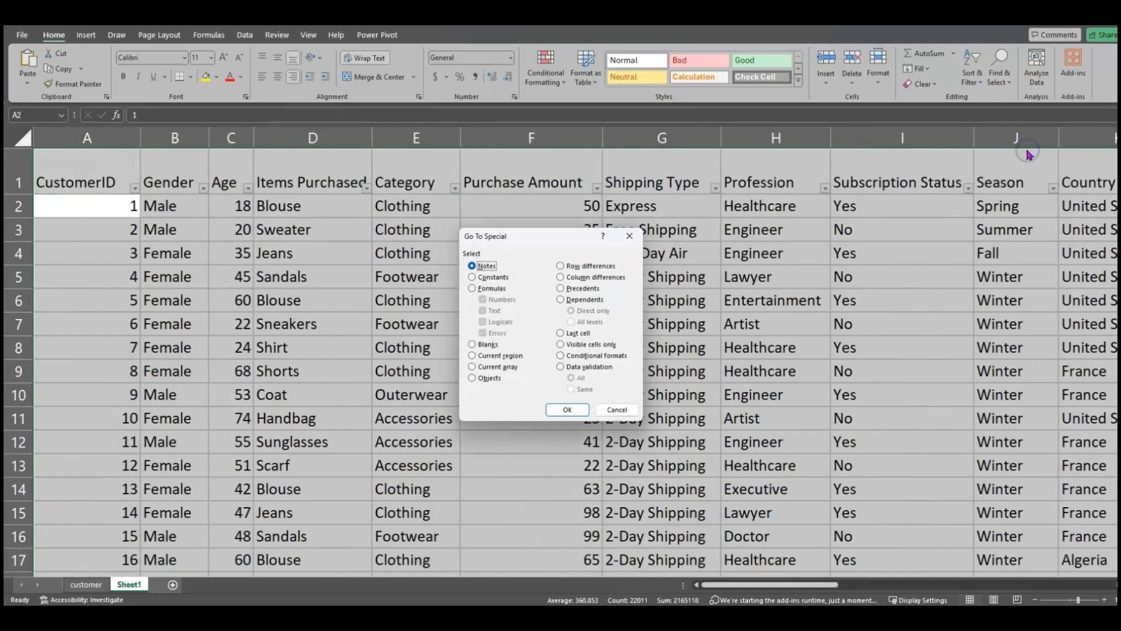
pyautogui.click(473, 343)
pyautogui.click(553, 417)
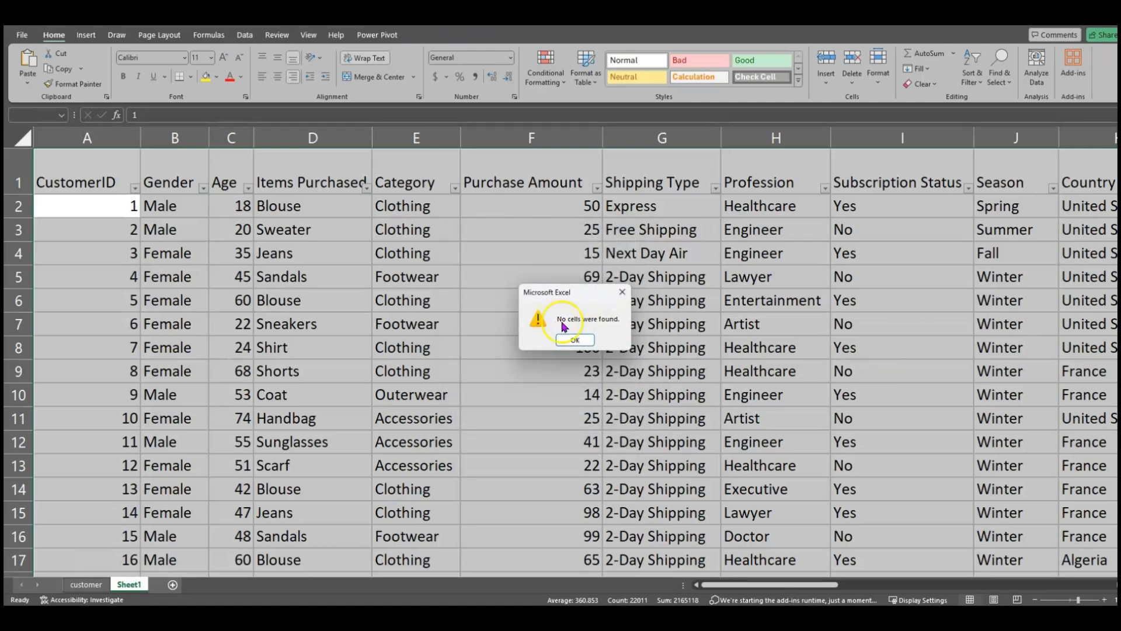
pyautogui.click(573, 340)
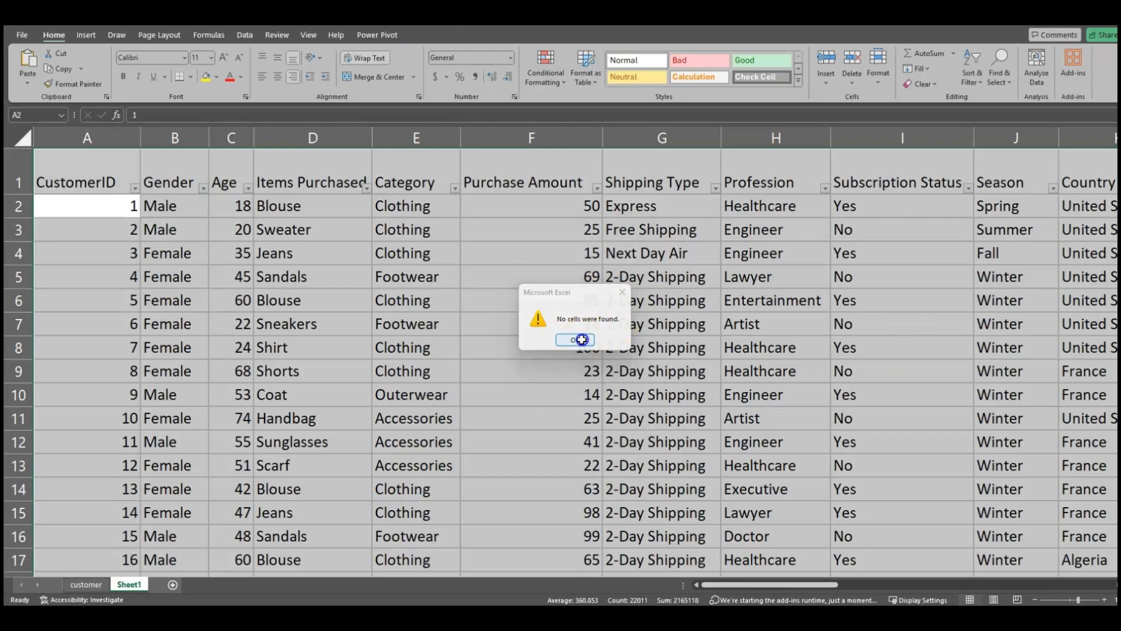
pyautogui.click(114, 182)
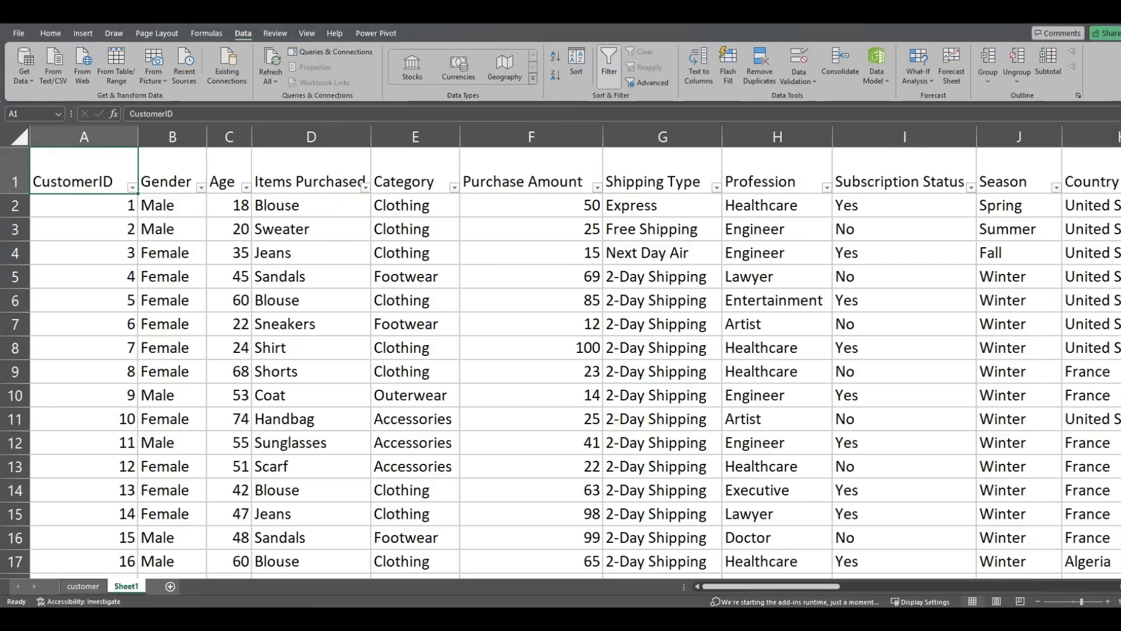
pyautogui.moveTo(832, 587); pyautogui.dragTo(676, 571)
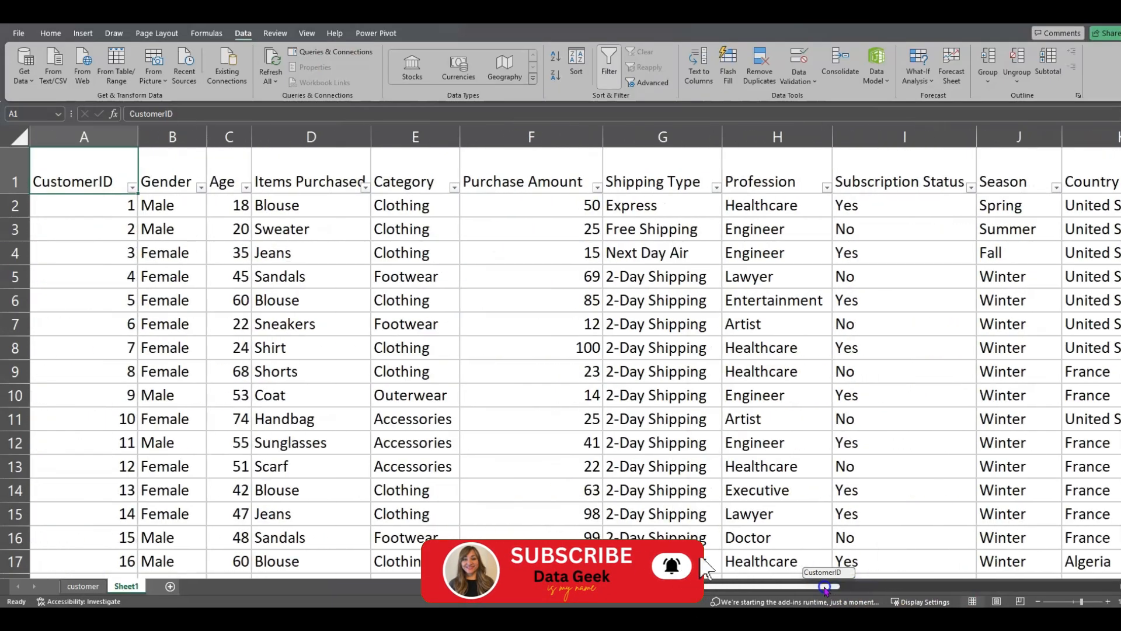
pyautogui.click(499, 176)
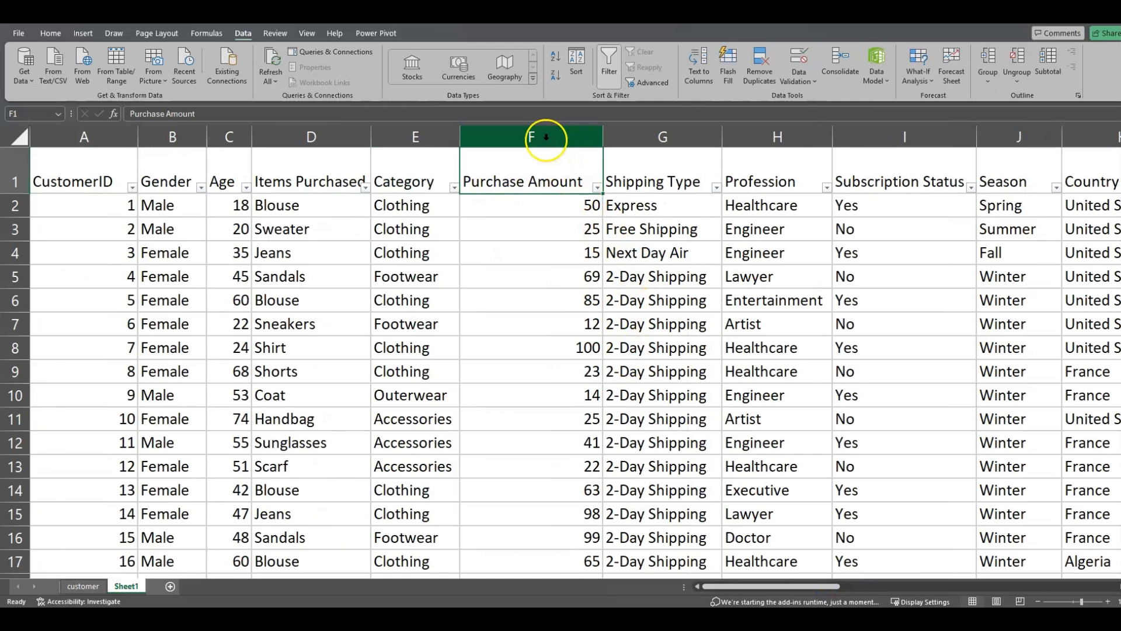
pyautogui.click(545, 141)
pyautogui.click(556, 205)
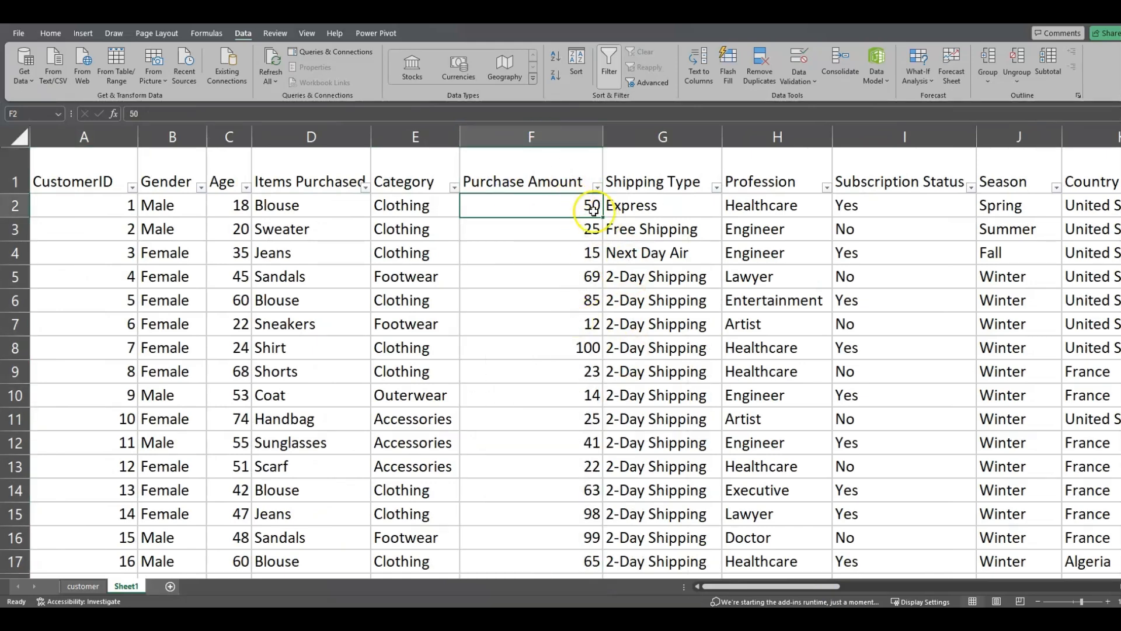
pyautogui.click(563, 276)
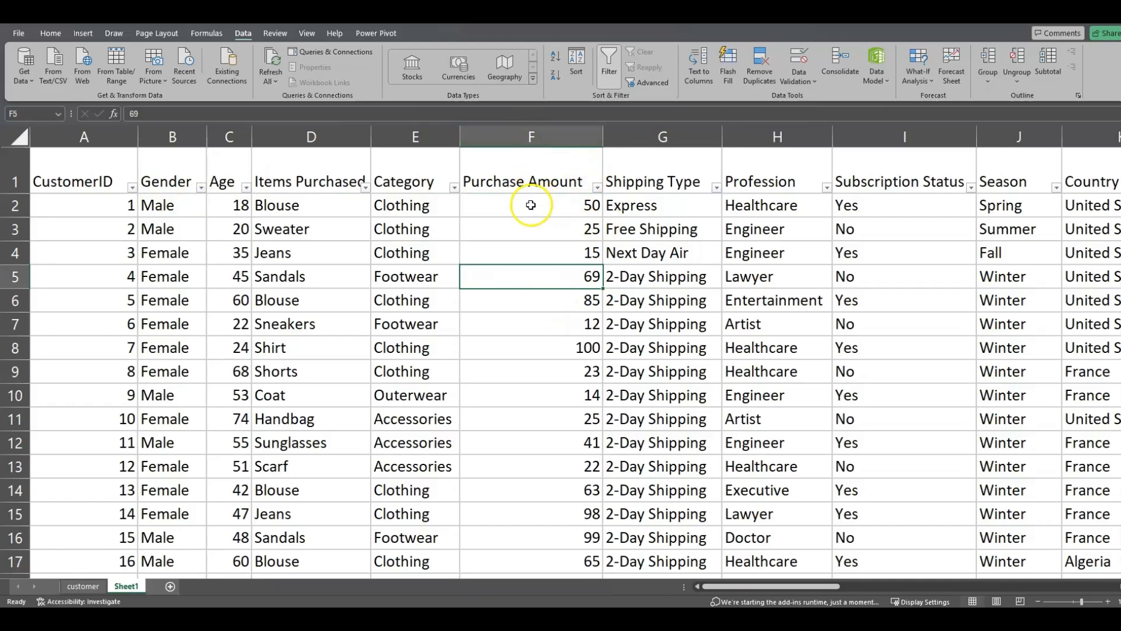
# - Apply the Accounting Number Format in dollars to all Purchase Amount values, from F2 down to F2001
pyautogui.click(529, 202)
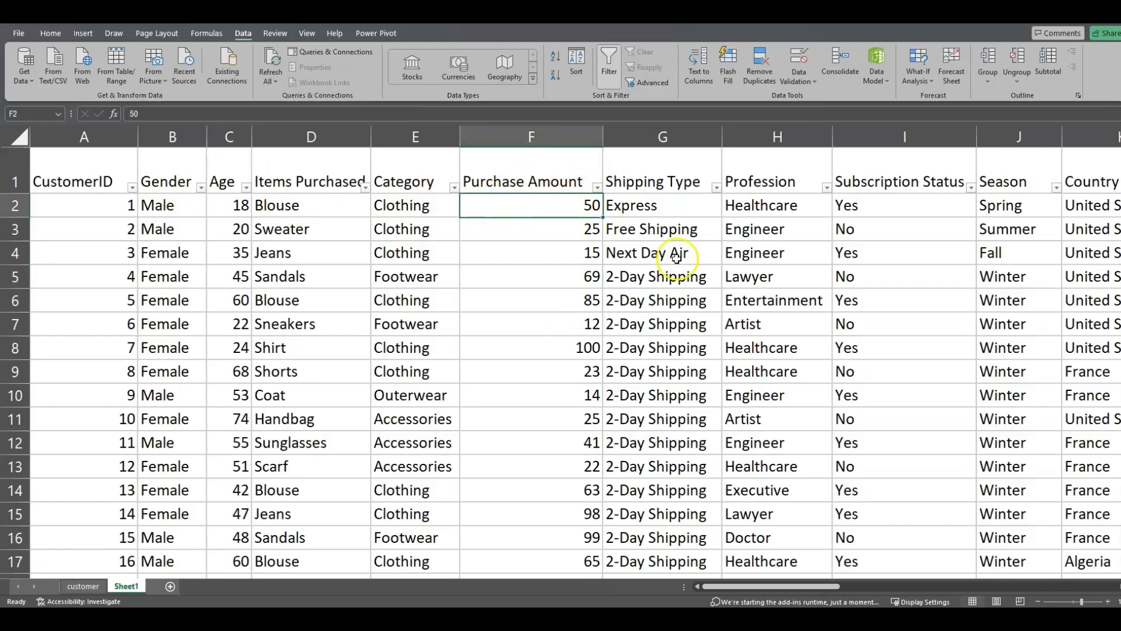
pyautogui.hotkey('ctrl', 'shift', 'Down')
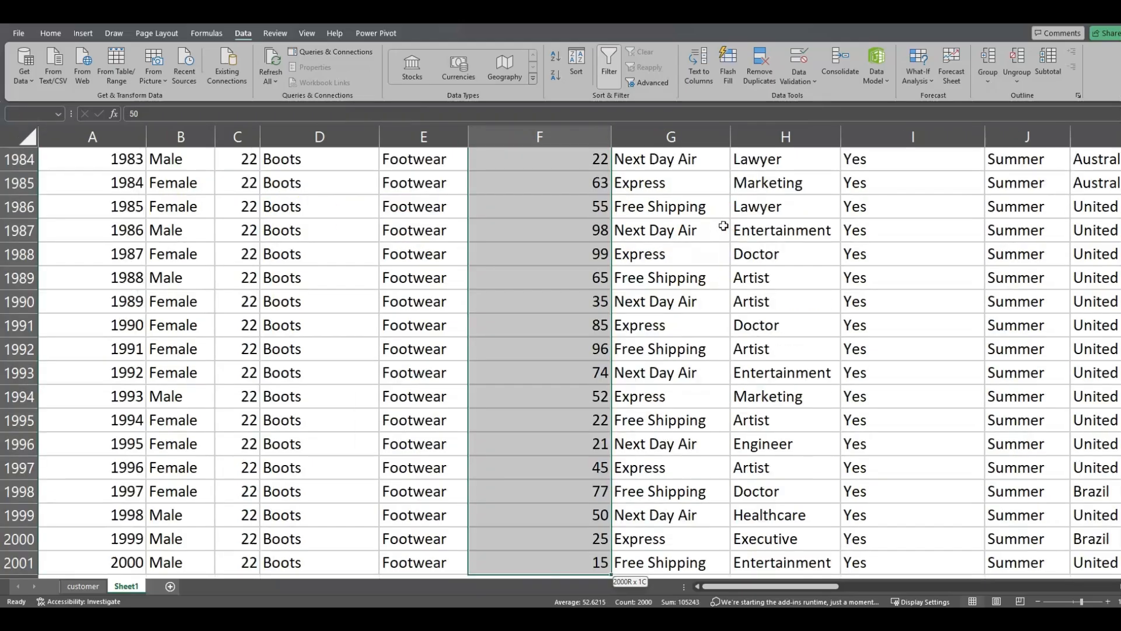
pyautogui.scroll(-4, 642, 368)
pyautogui.scroll(7, 639, 377)
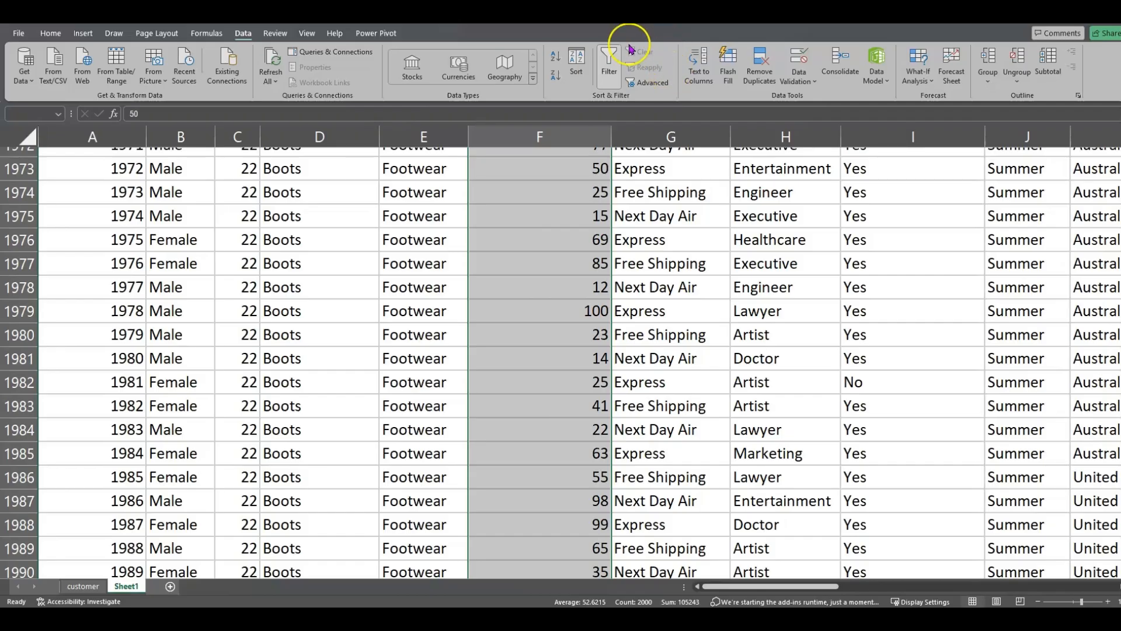
pyautogui.click(50, 33)
pyautogui.hotkey('ctrl', '2')
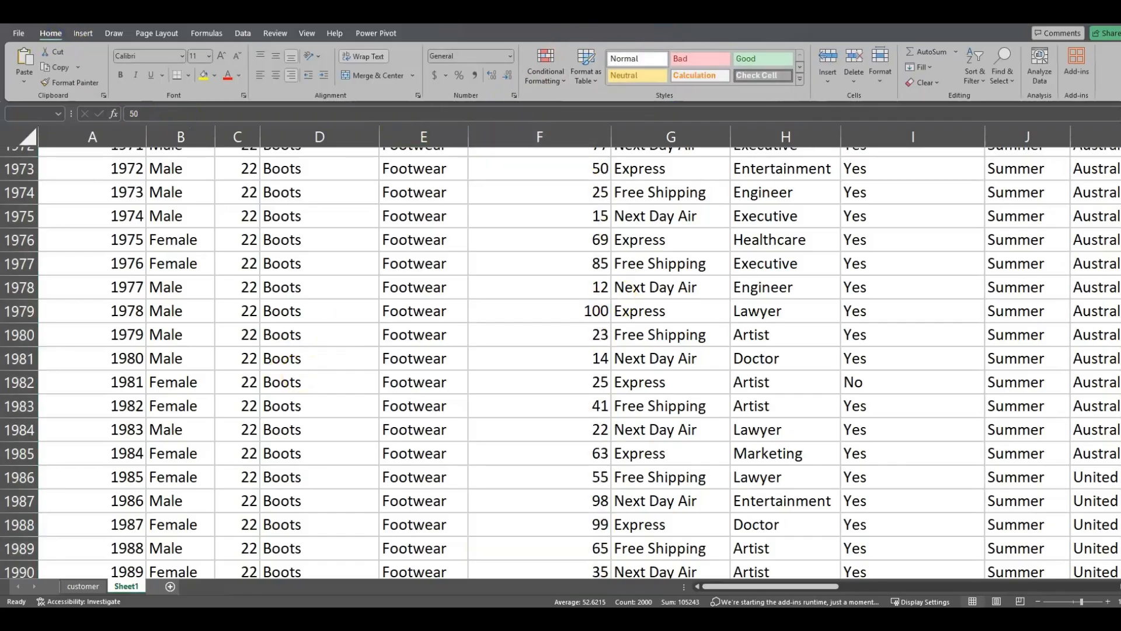
pyautogui.moveTo(413, 36)
pyautogui.mouseDown()
pyautogui.moveTo(505, 69)
pyautogui.moveTo(525, 100)
pyautogui.mouseUp()
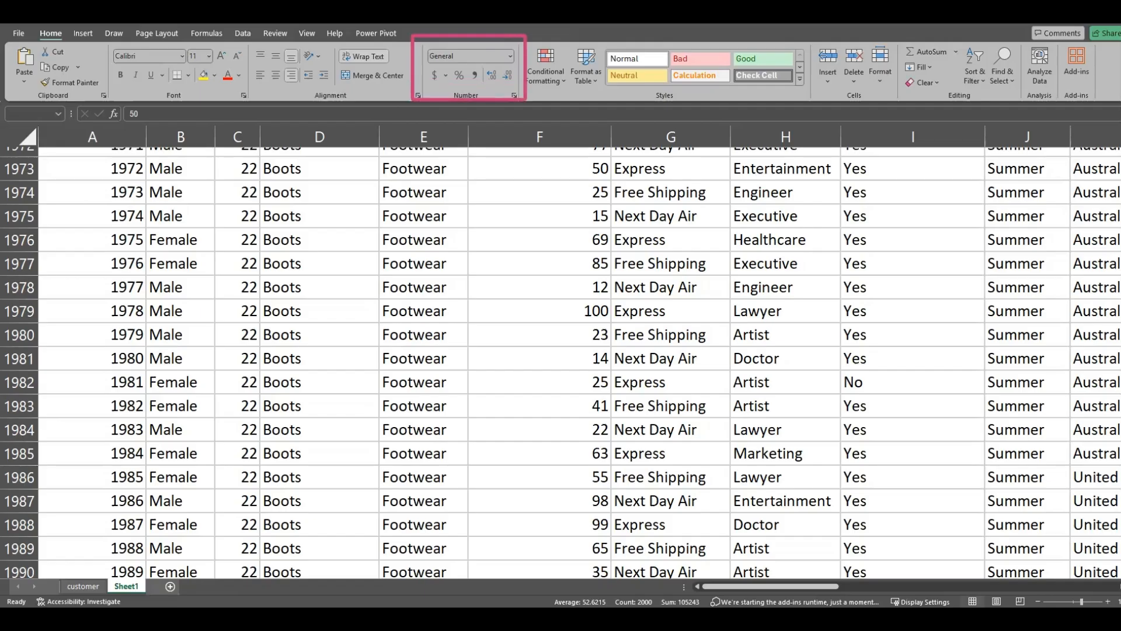
pyautogui.press('Escape')
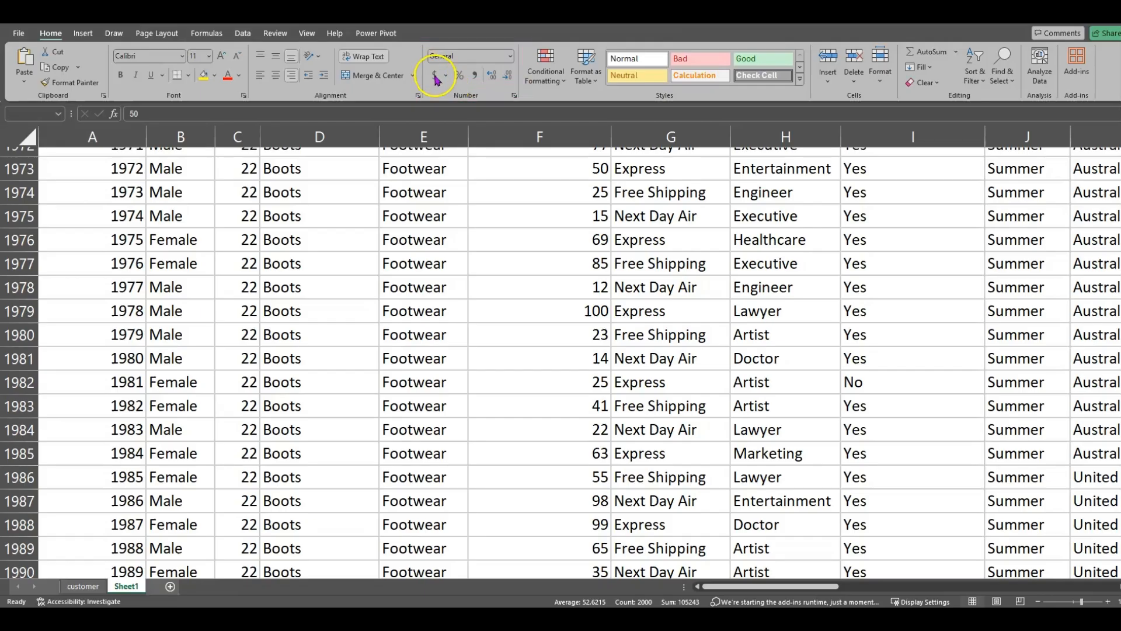
pyautogui.click(435, 76)
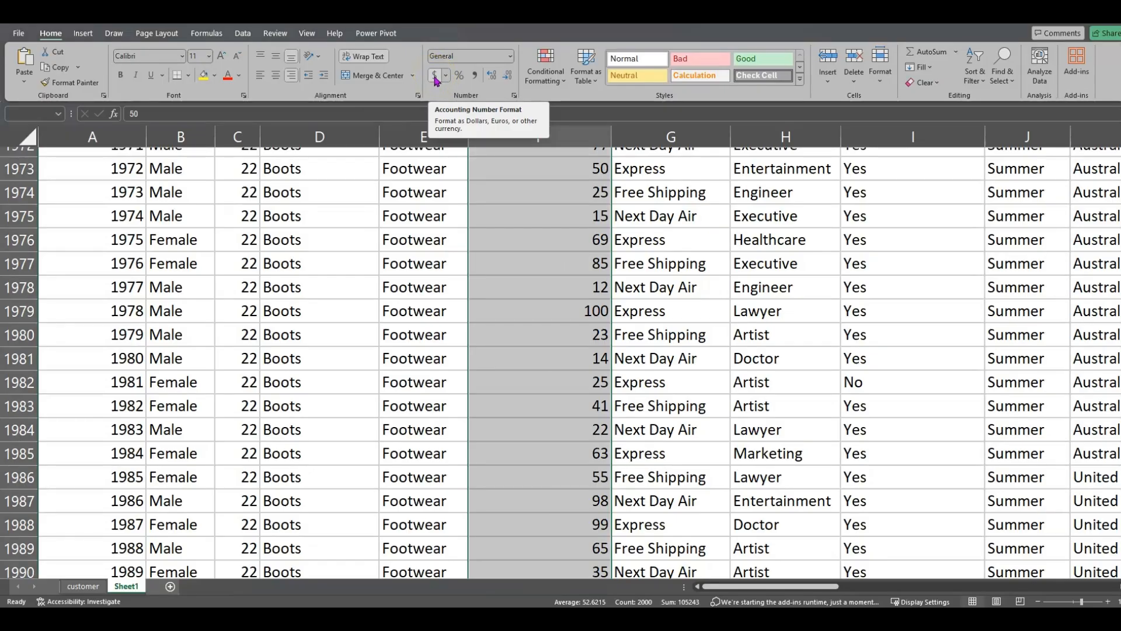
pyautogui.click(435, 78)
pyautogui.click(578, 348)
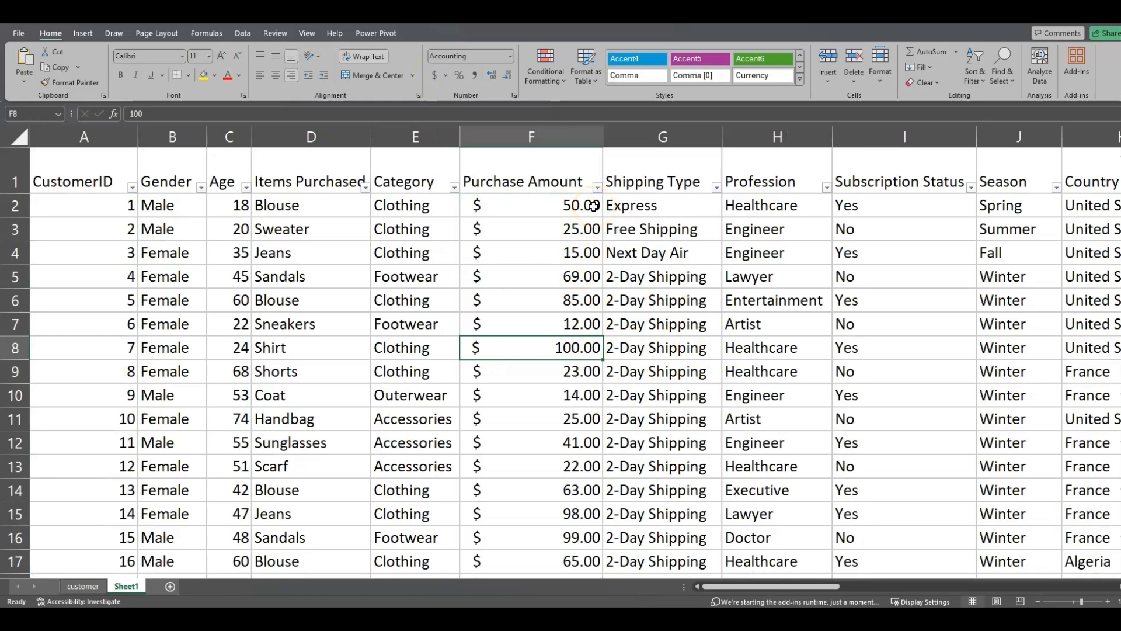
# - Review the distinct country names in the Country column's filter list for inconsistent spellings, keeping all values selected
pyautogui.moveTo(773, 586); pyautogui.dragTo(825, 592)
pyautogui.click(184, 167)
pyautogui.click(760, 171)
pyautogui.click(192, 167)
pyautogui.click(752, 181)
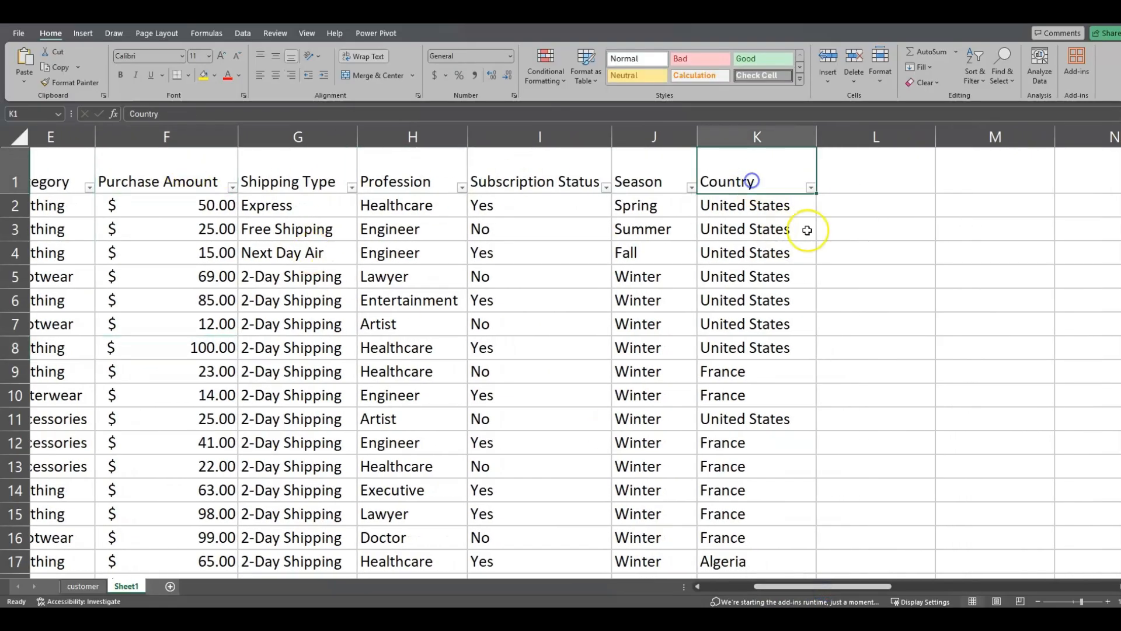
pyautogui.click(811, 187)
pyautogui.moveTo(813, 465); pyautogui.dragTo(889, 552)
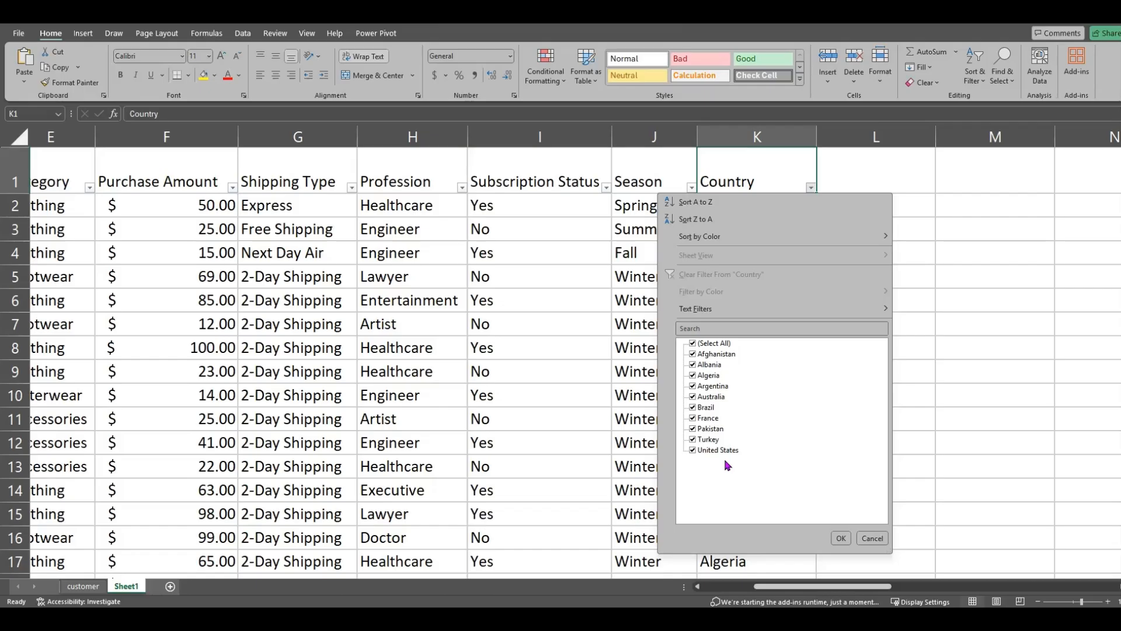
pyautogui.click(841, 538)
pyautogui.moveTo(826, 584); pyautogui.dragTo(710, 588)
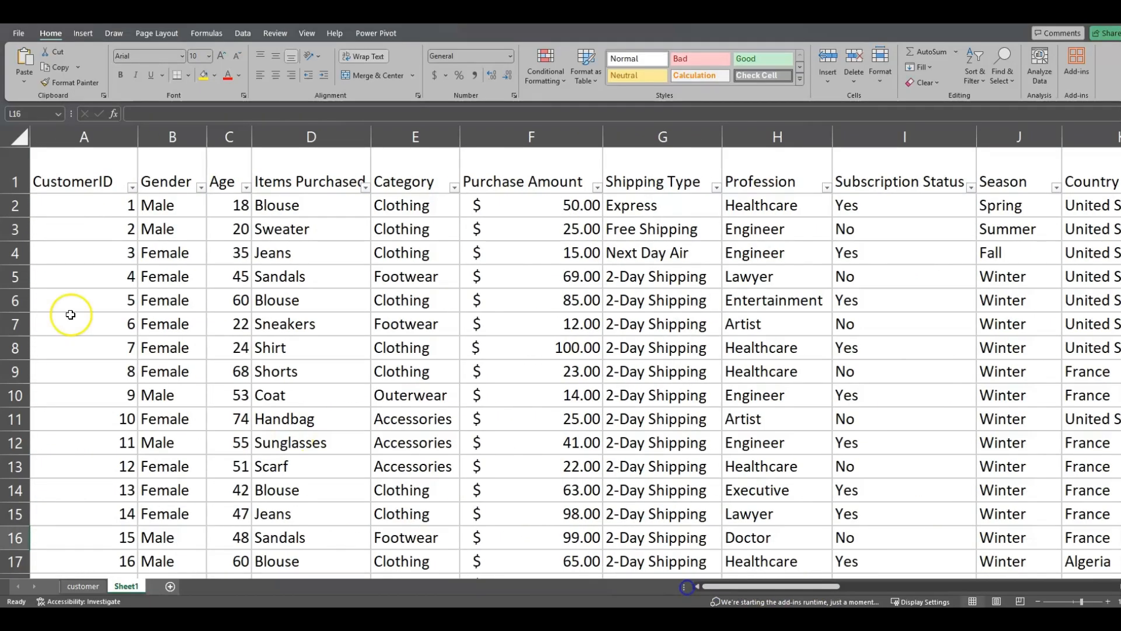
# - Convert the customer data range A1:K2001 into an Excel table with headers
pyautogui.click(98, 208)
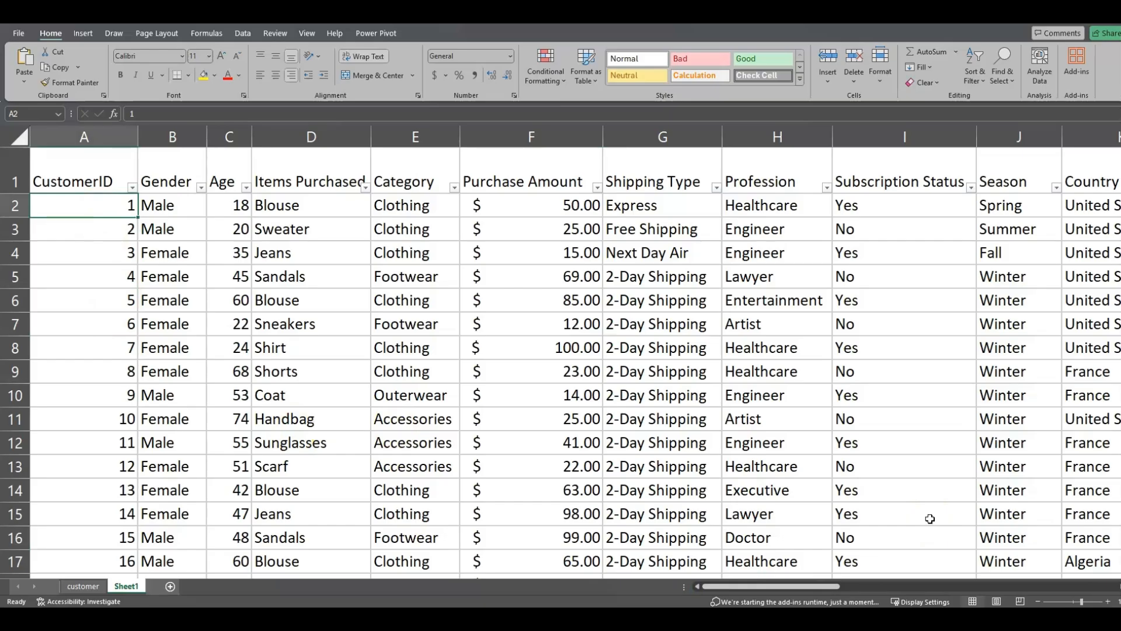
pyautogui.click(233, 371)
pyautogui.click(92, 199)
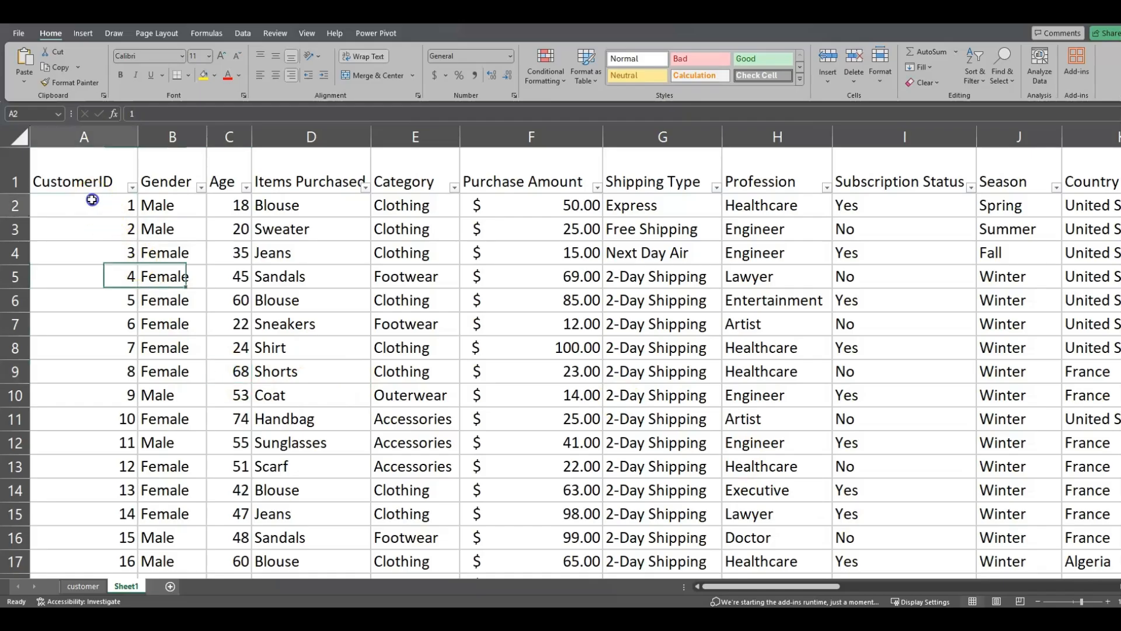
pyautogui.hotkey('ctrl', 't')
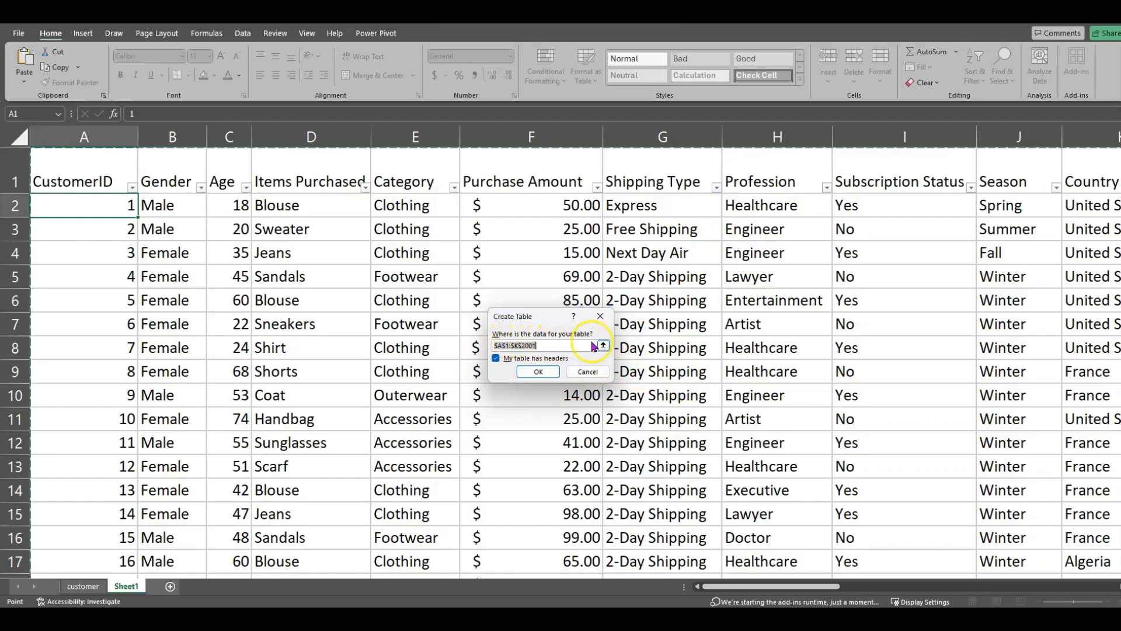
pyautogui.moveTo(771, 586); pyautogui.dragTo(818, 580)
pyautogui.scroll(-6, 745, 368)
pyautogui.scroll(-11, 748, 380)
pyautogui.scroll(7, 736, 345)
pyautogui.scroll(11, 734, 333)
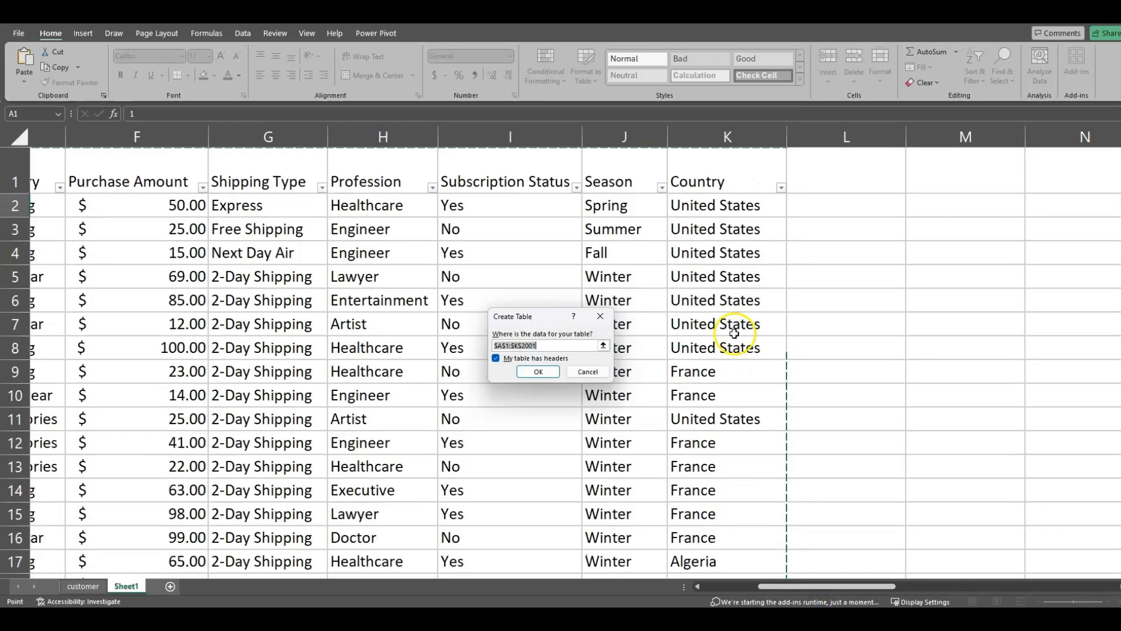
pyautogui.click(537, 371)
pyautogui.hscroll(-3, 833, 358)
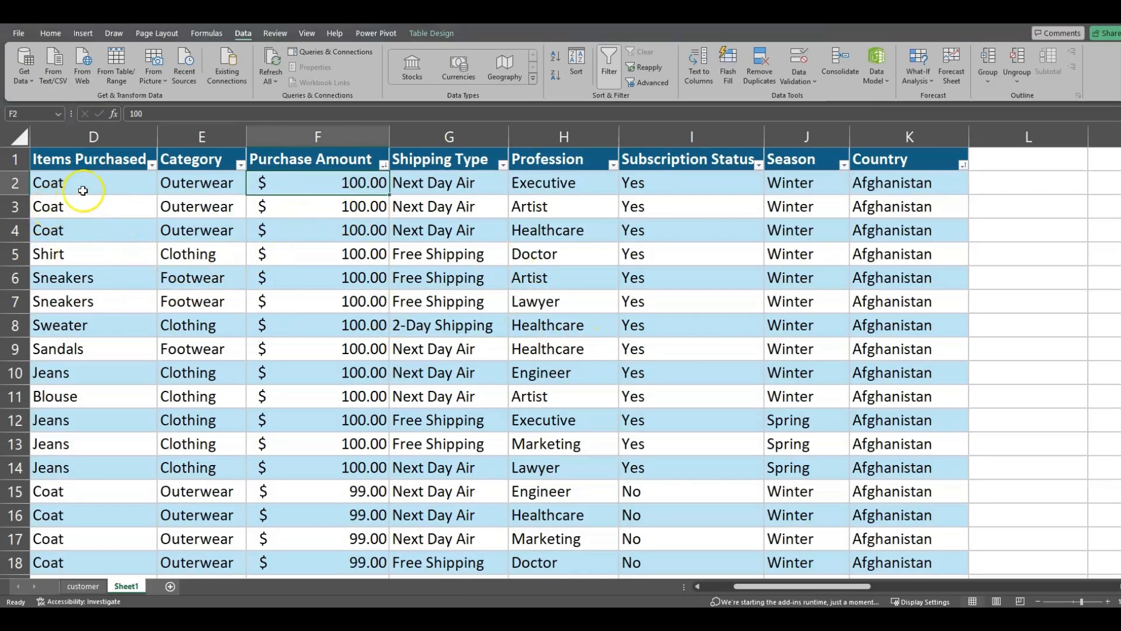
# - Insert a PivotTable based on Table1 in a new worksheet
pyautogui.click(83, 182)
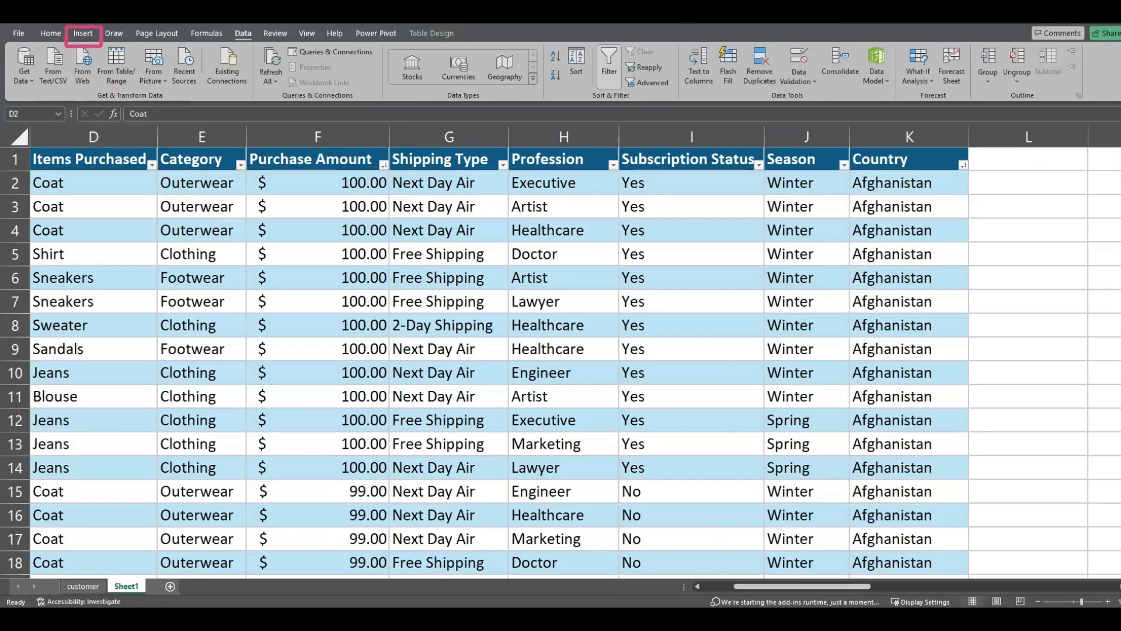
pyautogui.click(83, 34)
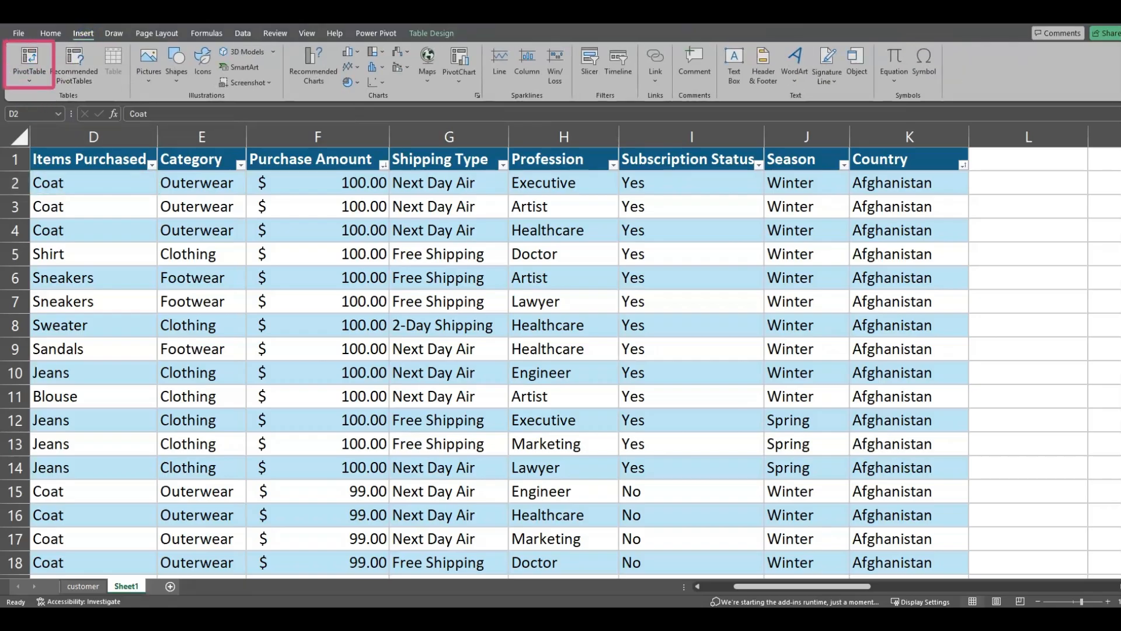
pyautogui.click(30, 80)
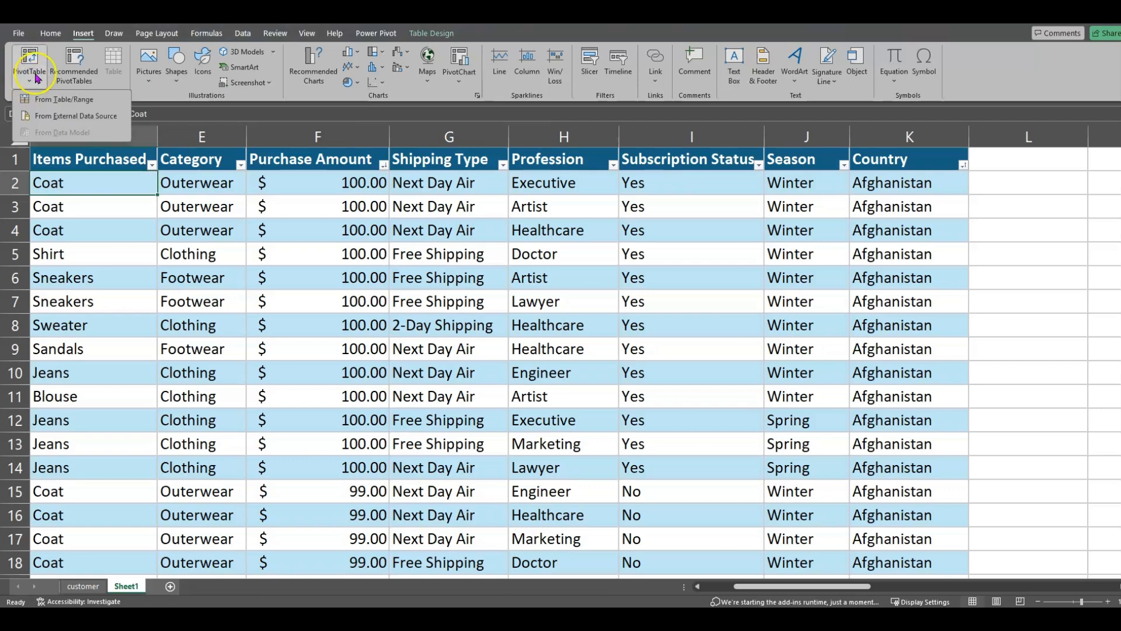
pyautogui.click(65, 100)
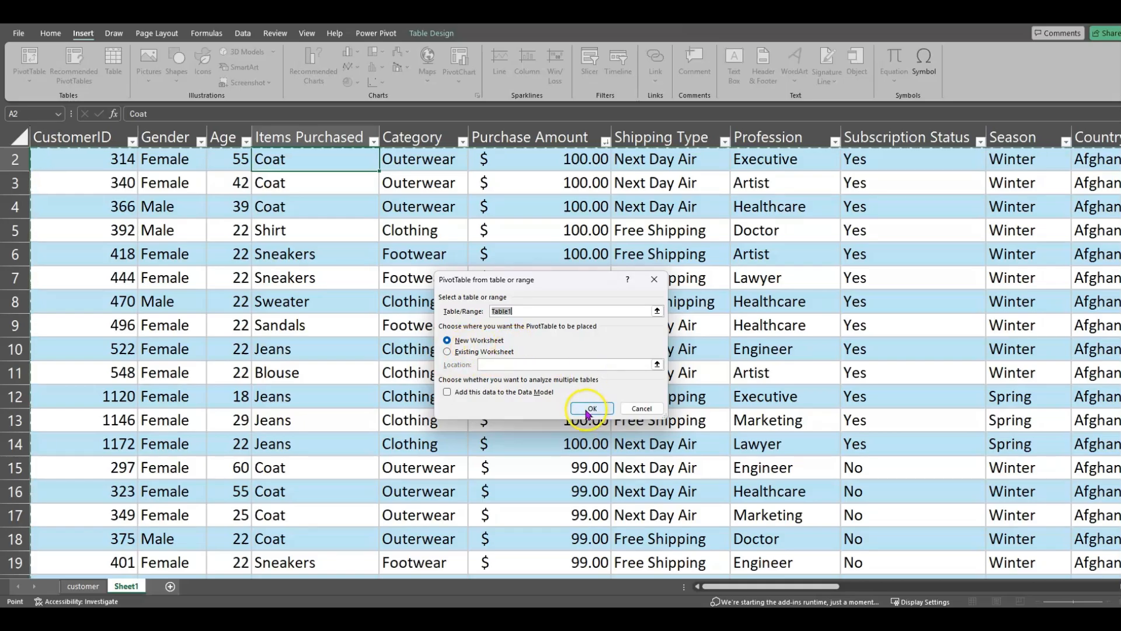
pyautogui.click(587, 410)
# - Build the PivotTable with Country in the Rows area and Purchase Amount in the Values area
pyautogui.click(88, 227)
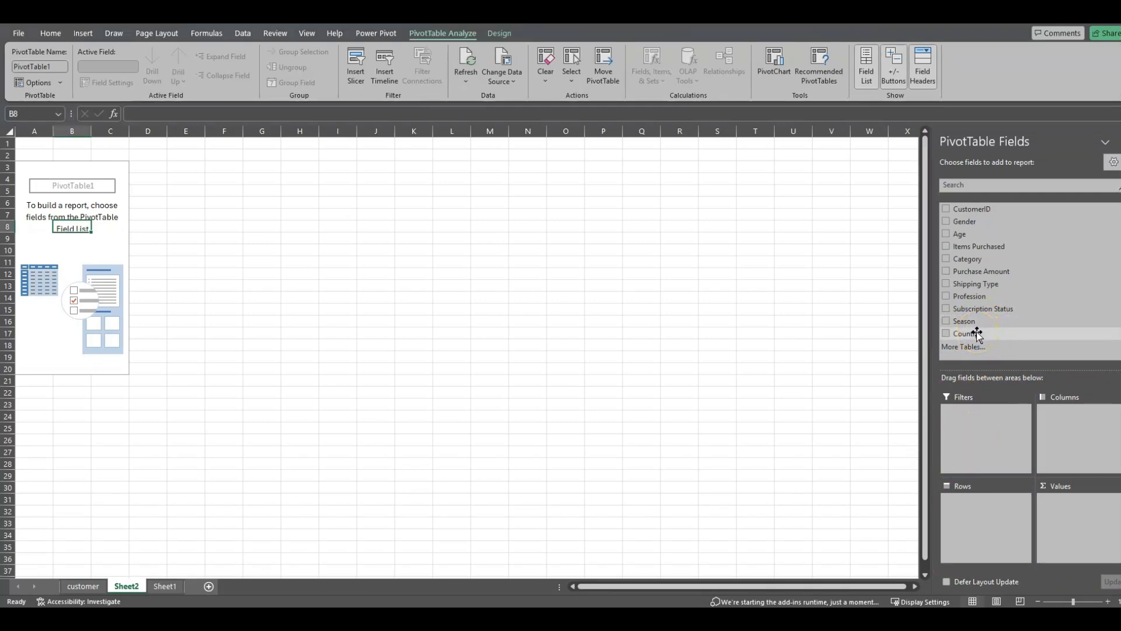
pyautogui.moveTo(977, 333); pyautogui.dragTo(981, 341)
pyautogui.moveTo(986, 384); pyautogui.dragTo(983, 518)
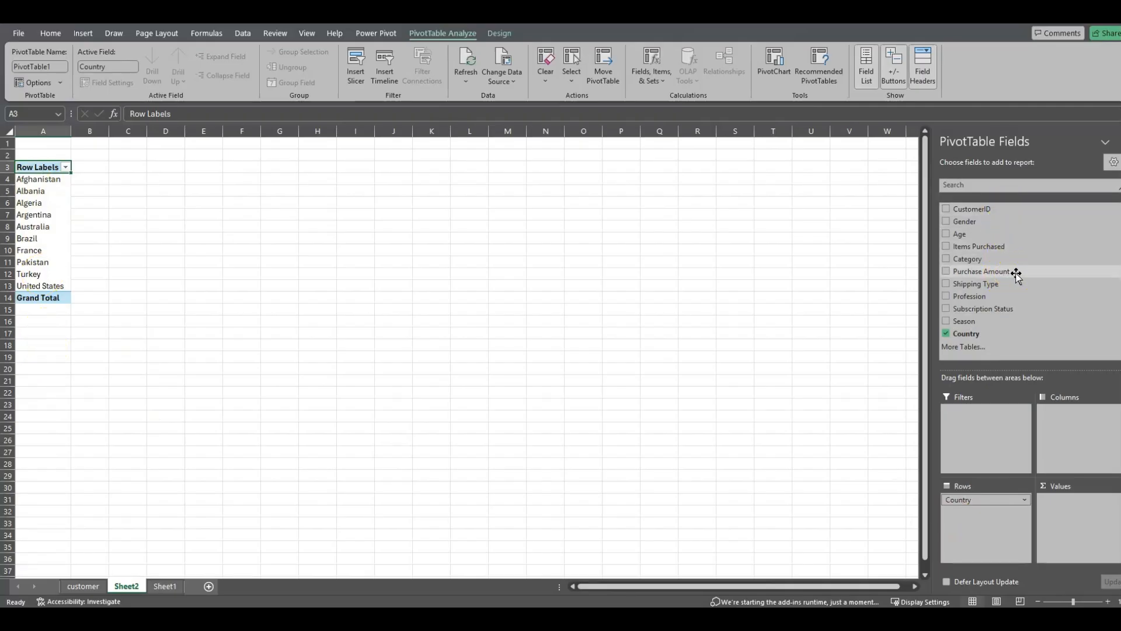
pyautogui.moveTo(1015, 273); pyautogui.dragTo(1023, 300)
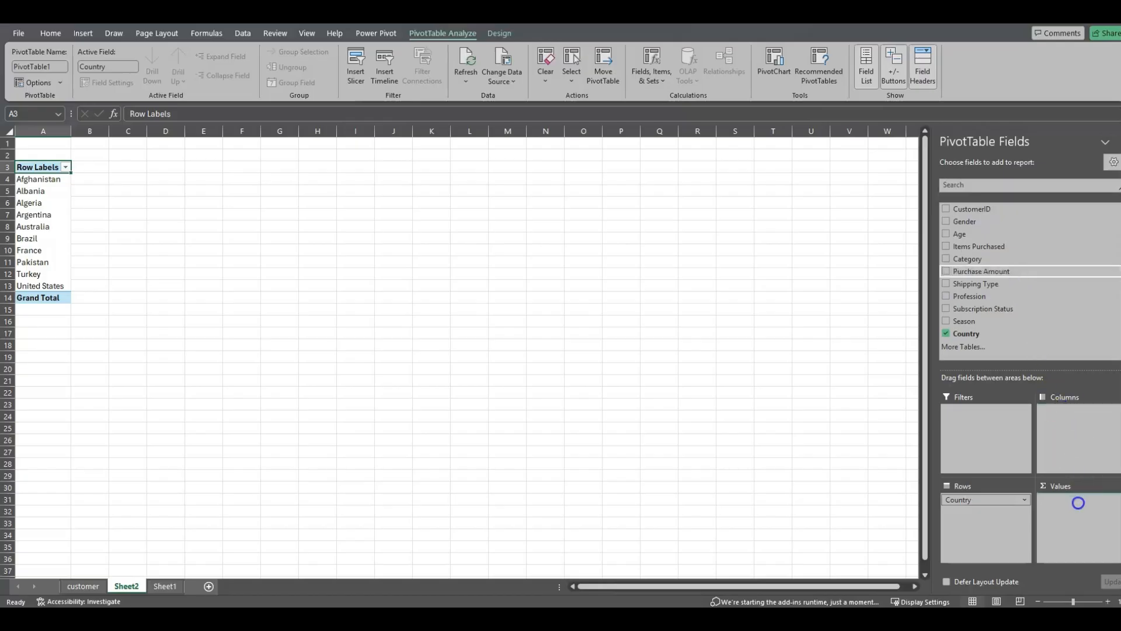
pyautogui.moveTo(1078, 503); pyautogui.dragTo(1078, 504)
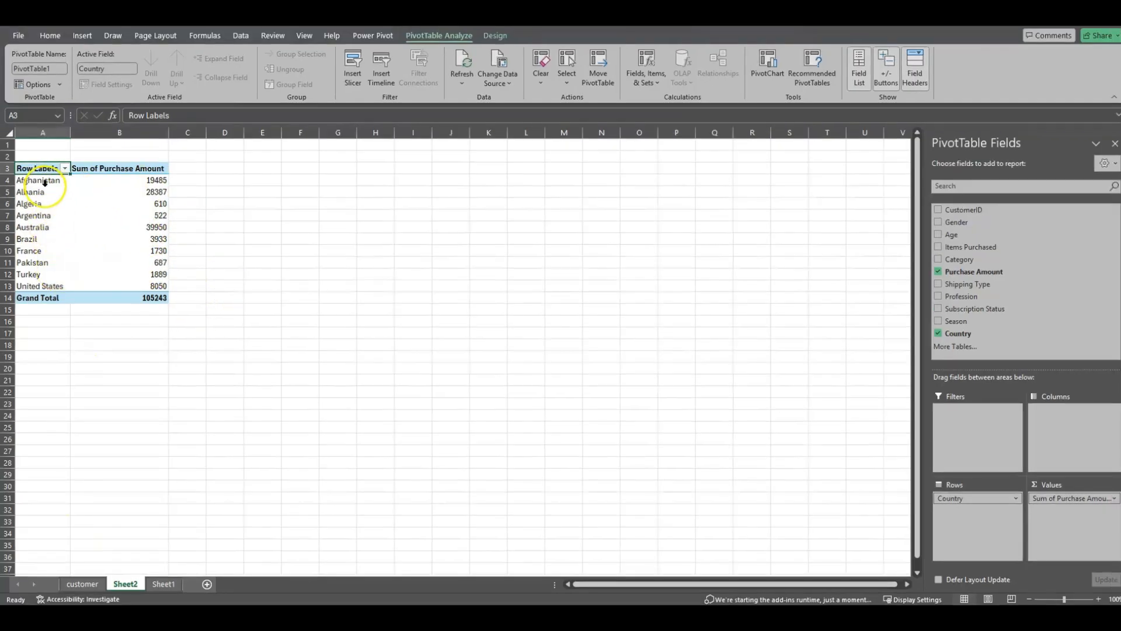
# - Examine the PivotTable's country labels and the summed purchase amount of each country
pyautogui.moveTo(48, 180); pyautogui.dragTo(58, 286)
pyautogui.keyDown('ctrl'); pyautogui.scroll(4, 165, 296); pyautogui.keyUp('ctrl')
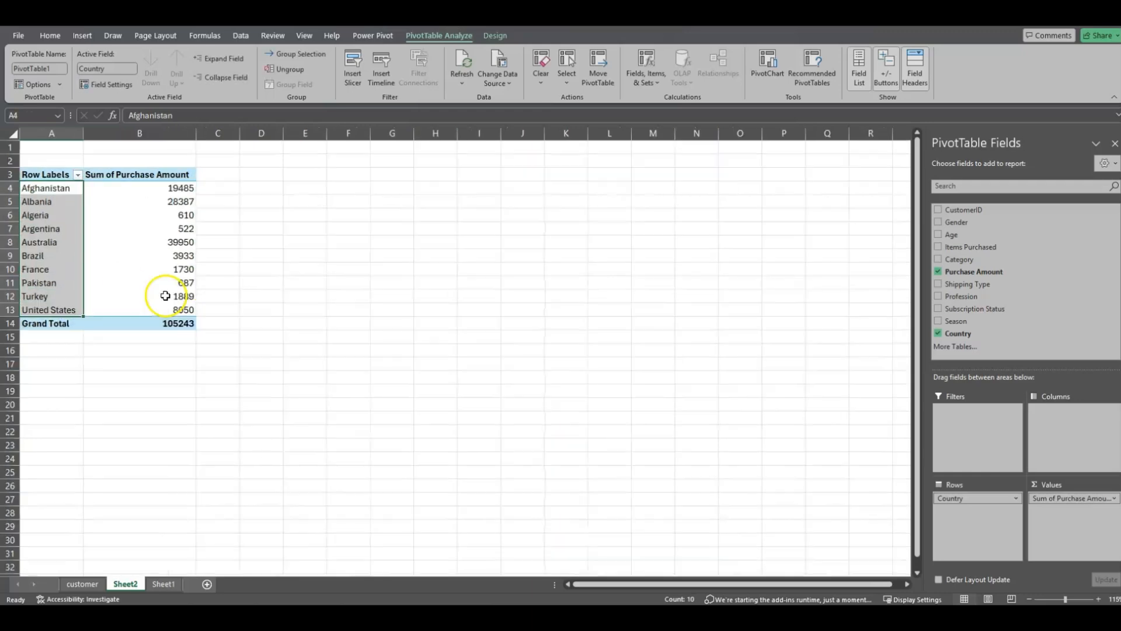
pyautogui.click(418, 335)
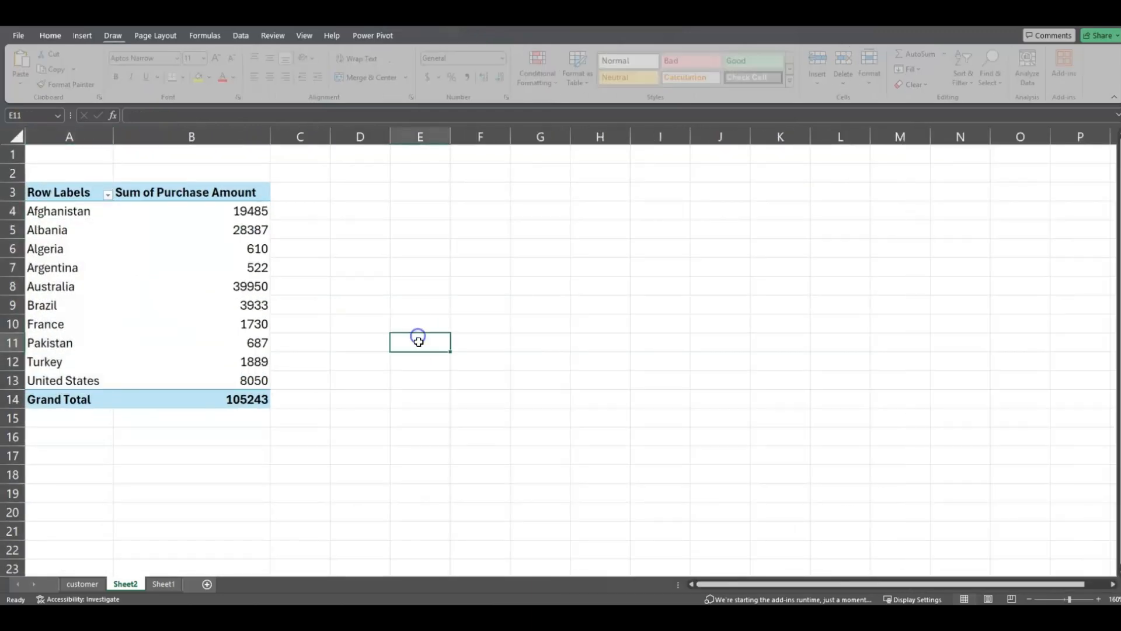
pyautogui.click(246, 209)
pyautogui.moveTo(247, 209); pyautogui.dragTo(241, 380)
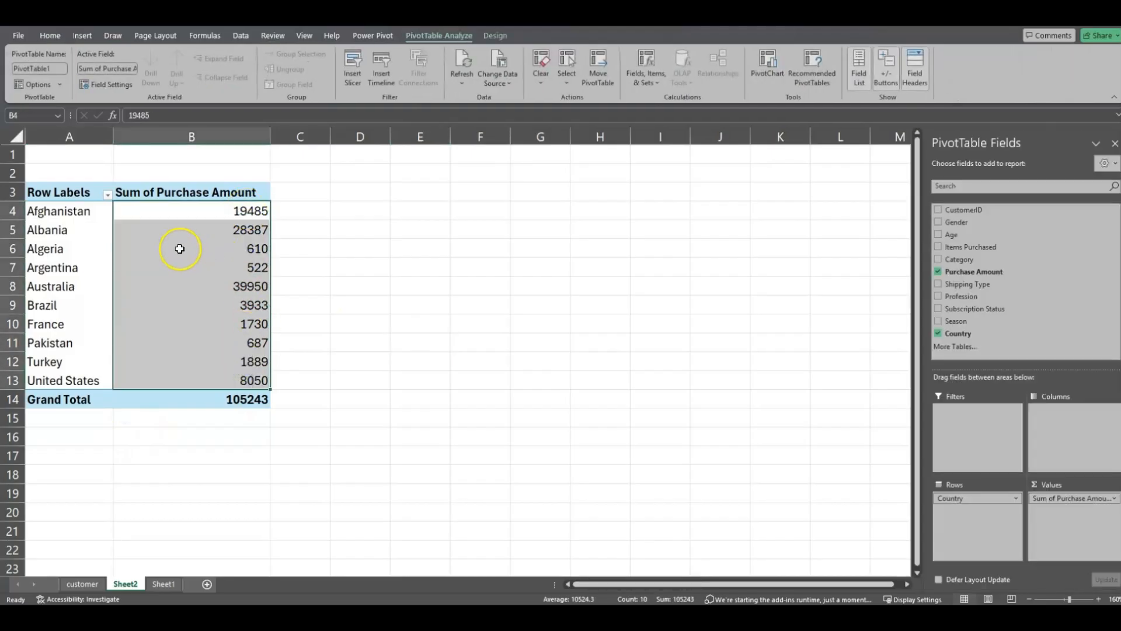
pyautogui.click(275, 267)
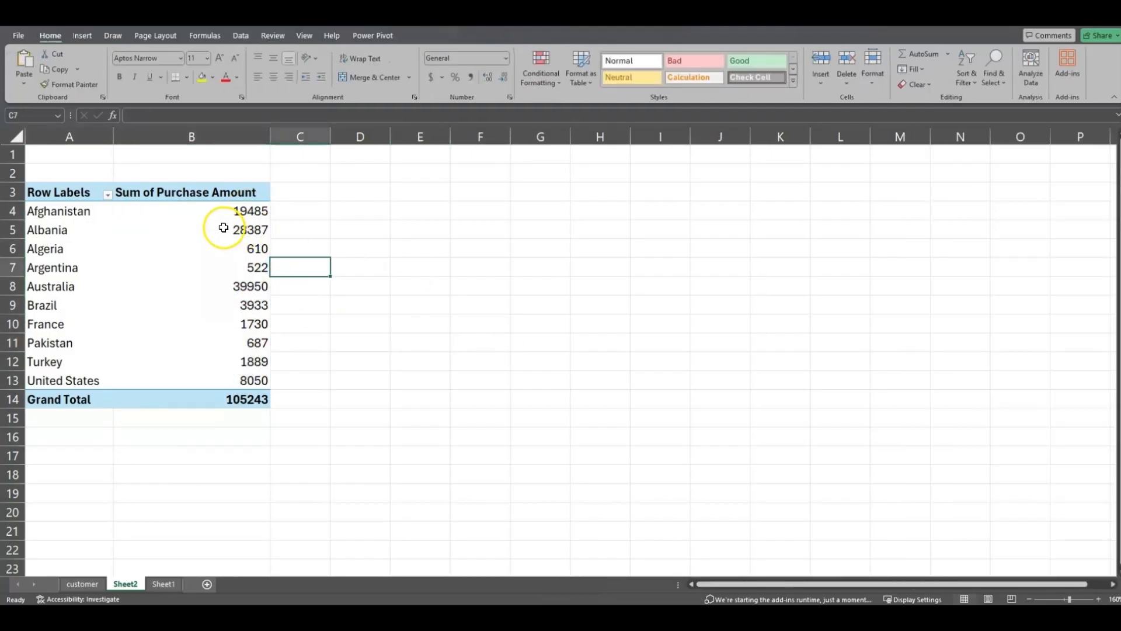
# - Sort the PivotTable's countries by Sum of Purchase Amount from largest to smallest and check the highest and lowest countries
pyautogui.click(225, 229)
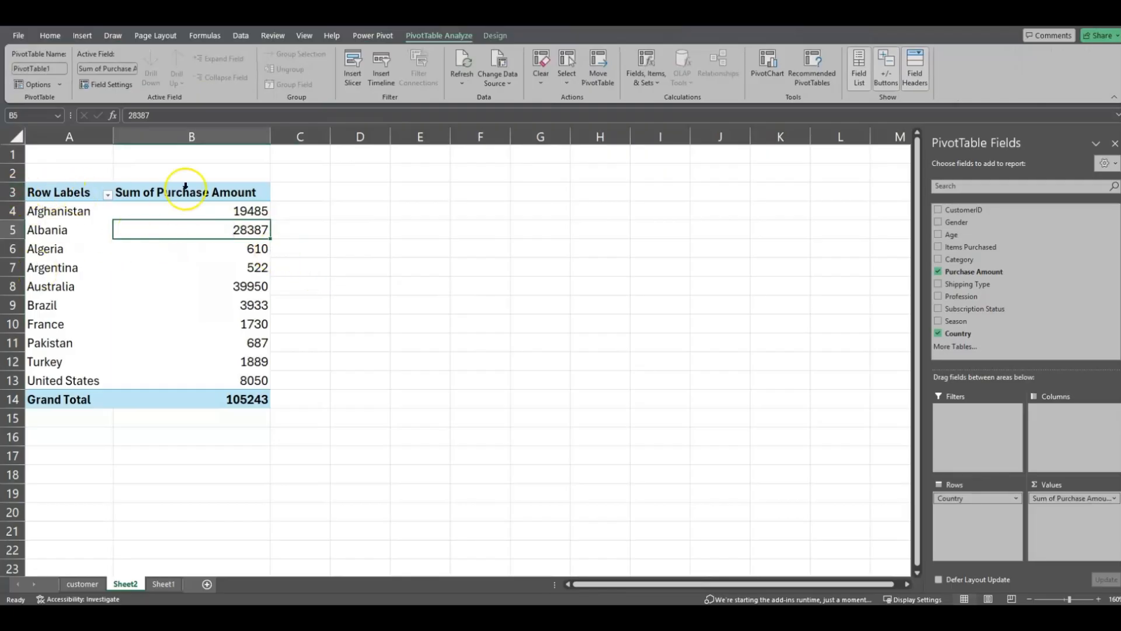
pyautogui.rightClick(217, 231)
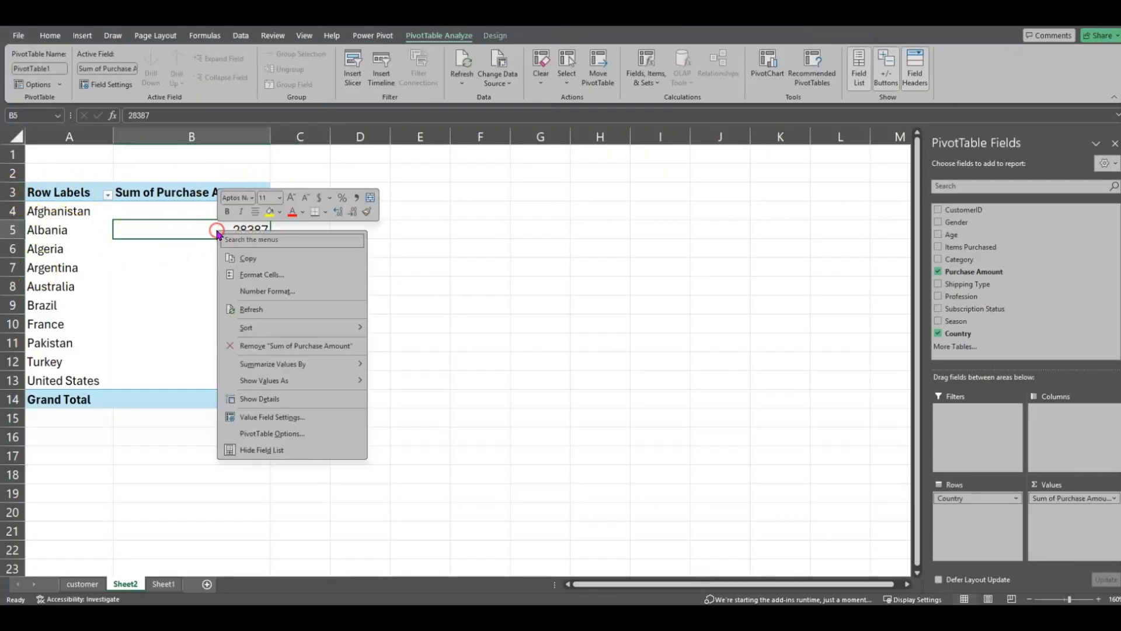
pyautogui.click(263, 329)
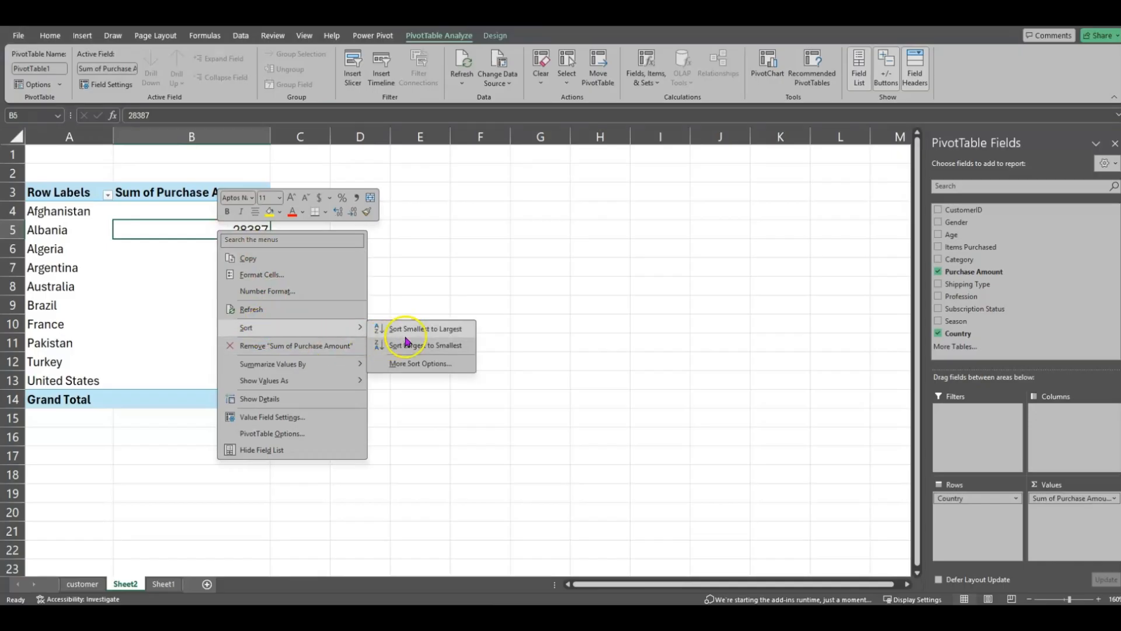
pyautogui.click(437, 346)
pyautogui.click(159, 268)
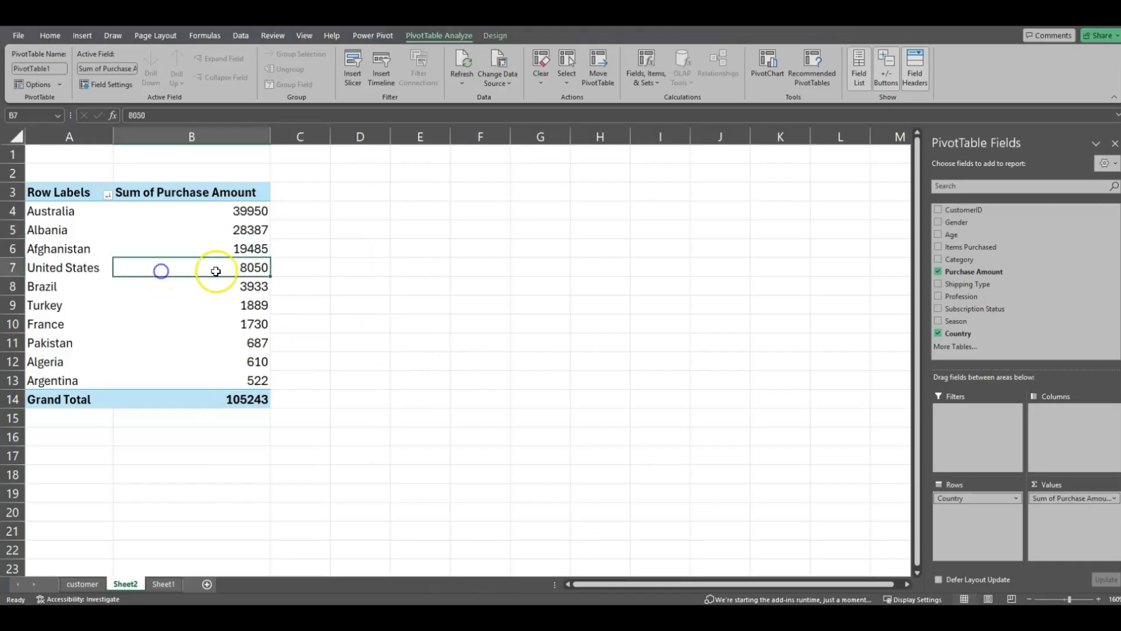
pyautogui.moveTo(59, 212); pyautogui.dragTo(243, 218)
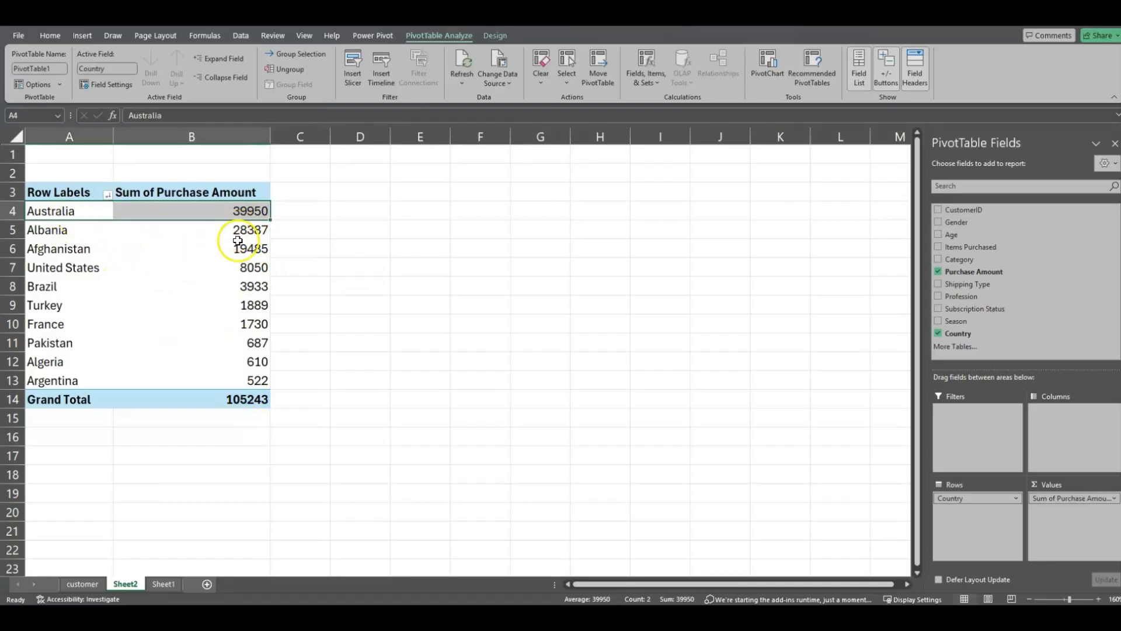
pyautogui.click(14, 381)
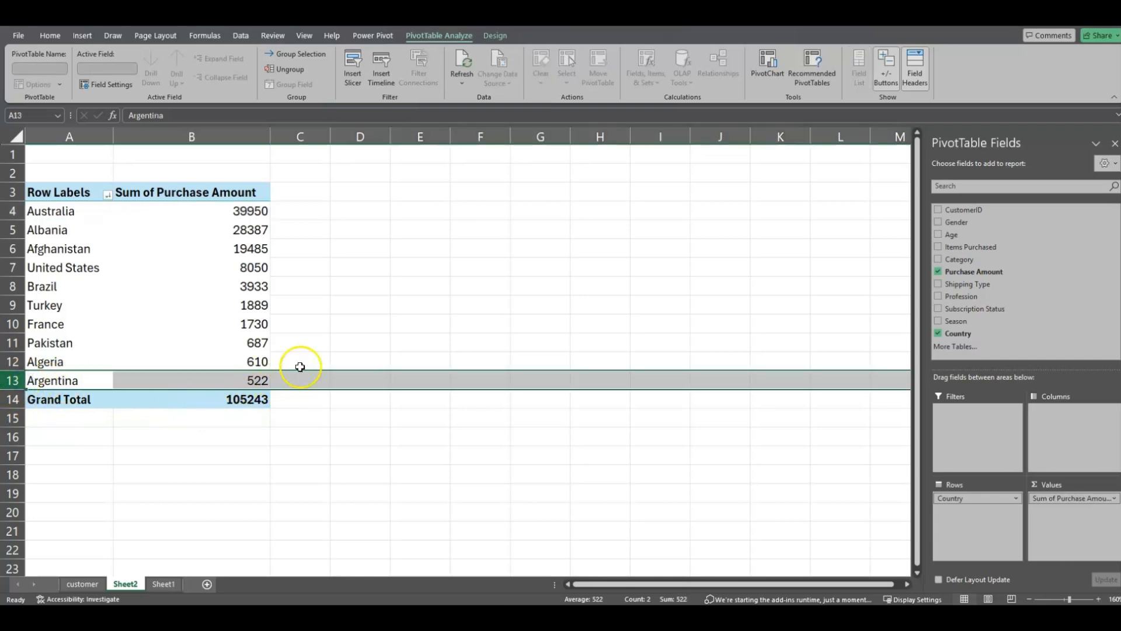
pyautogui.click(360, 323)
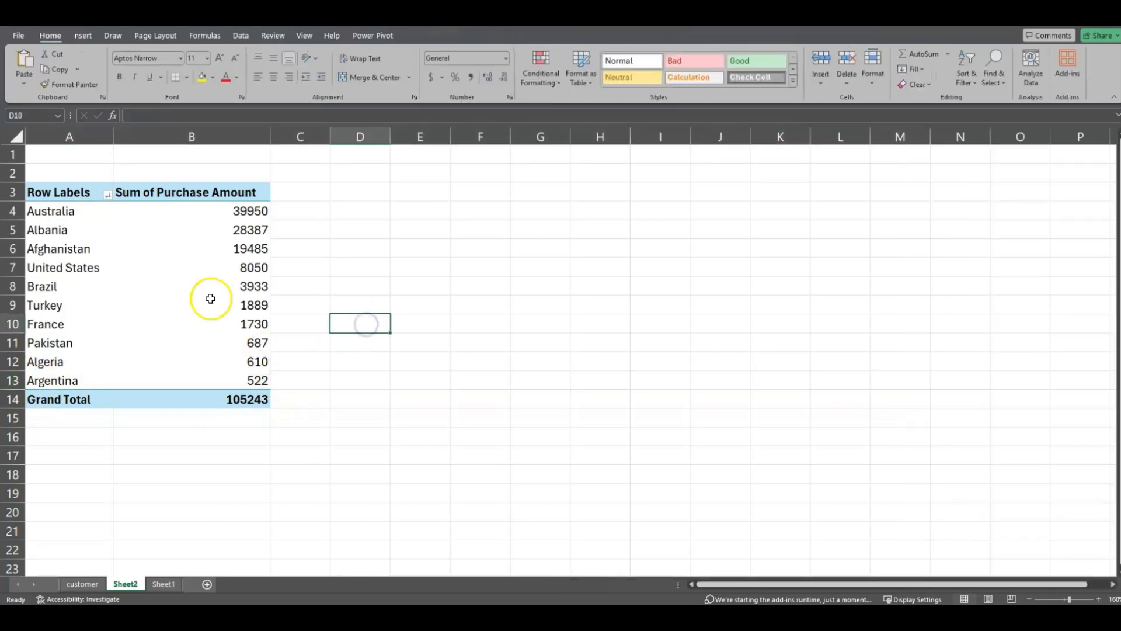
# - Rename the PivotTable's Row Labels header in A3 to Country
pyautogui.click(61, 194)
pyautogui.doubleClick(62, 193)
pyautogui.moveTo(98, 196); pyautogui.dragTo(18, 195)
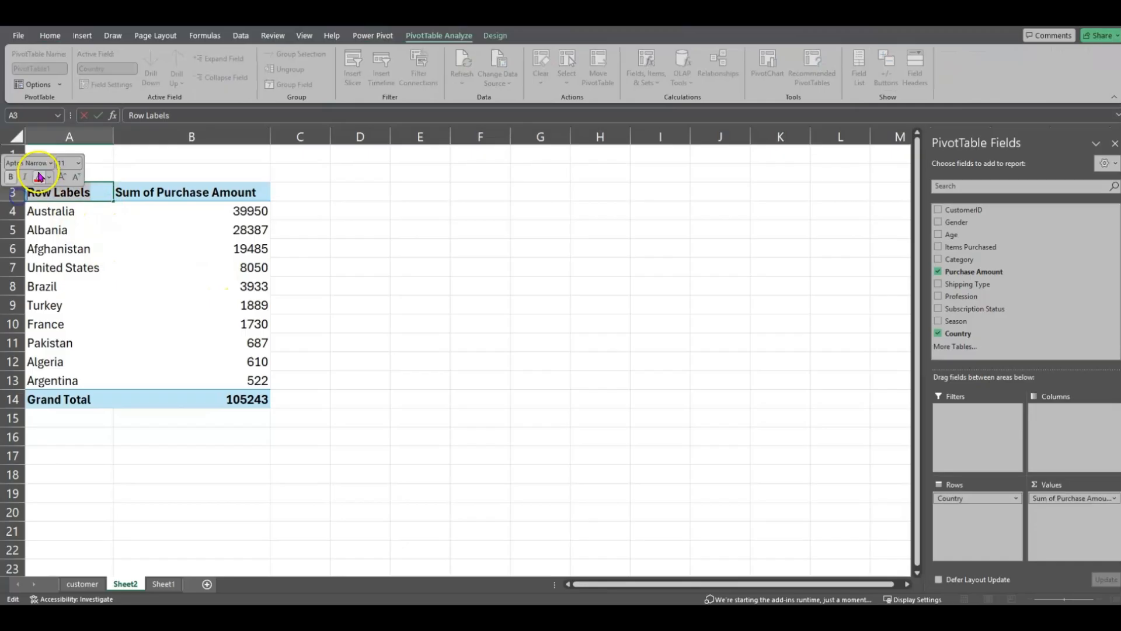
pyautogui.write('Country')
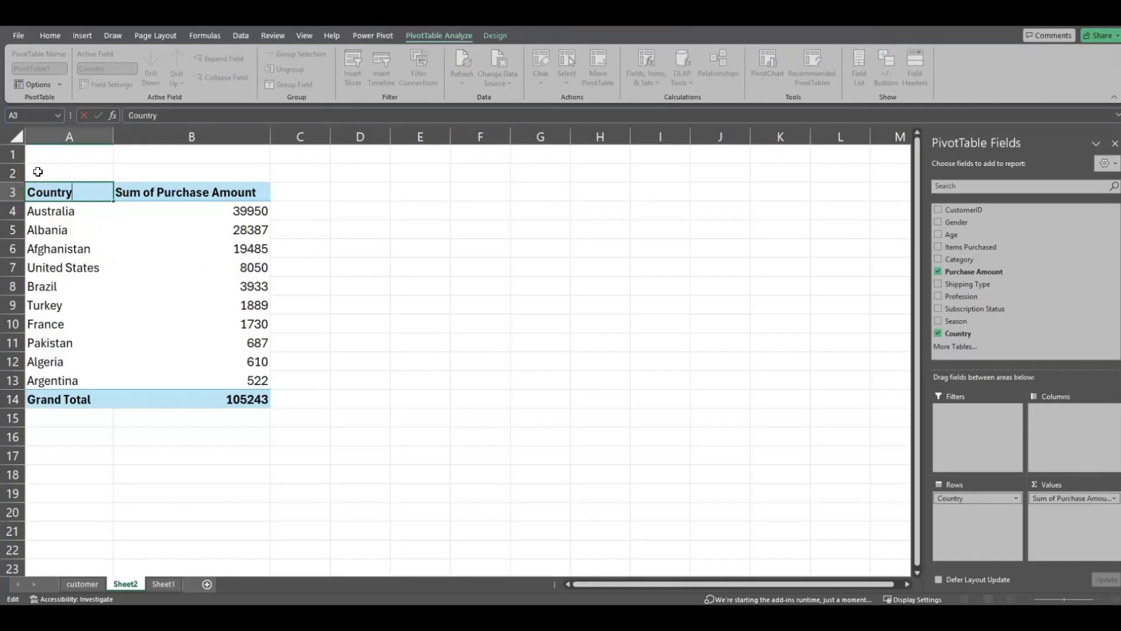
pyautogui.click(362, 242)
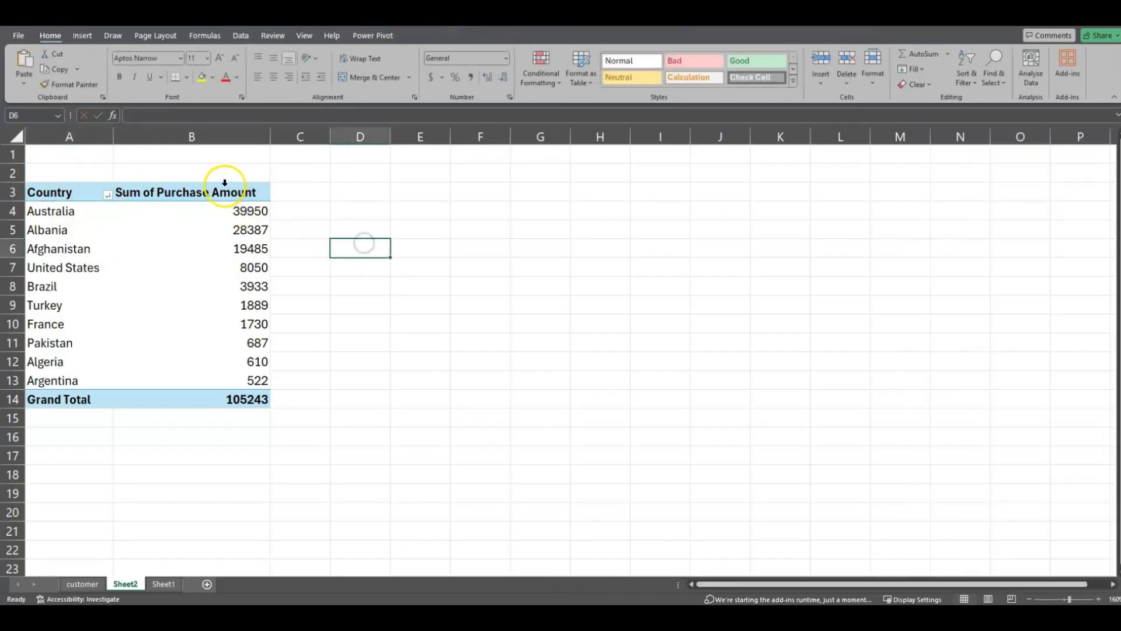
# - Change the custom name of the Sum of Purchase Amount value field to Purchase_Amount
pyautogui.doubleClick(215, 197)
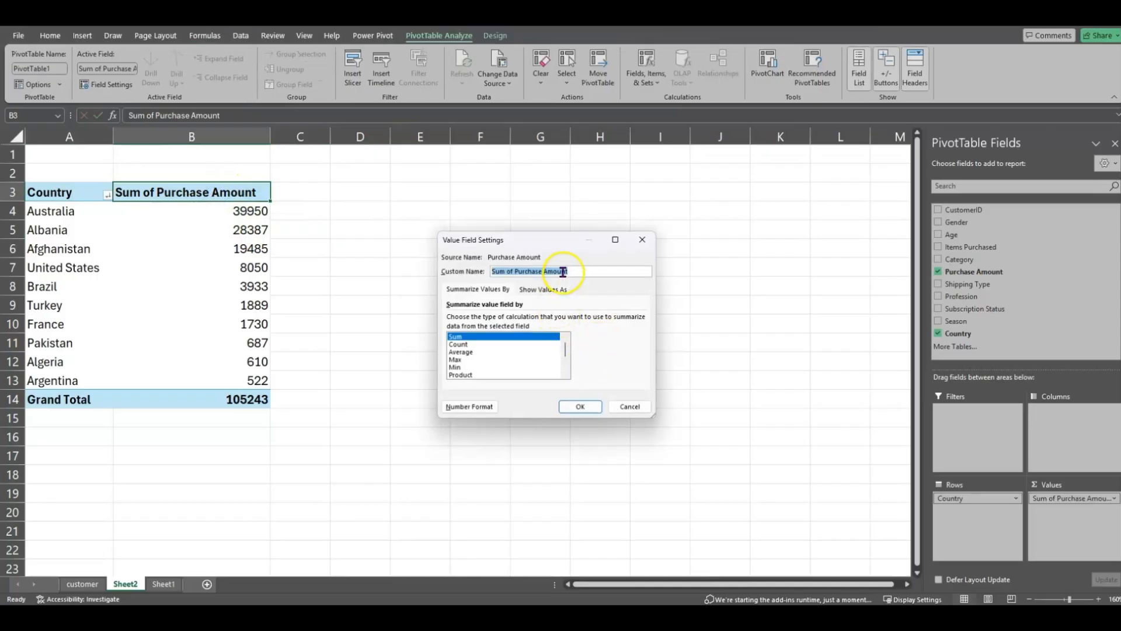
pyautogui.moveTo(542, 244); pyautogui.dragTo(441, 258)
pyautogui.click(404, 285)
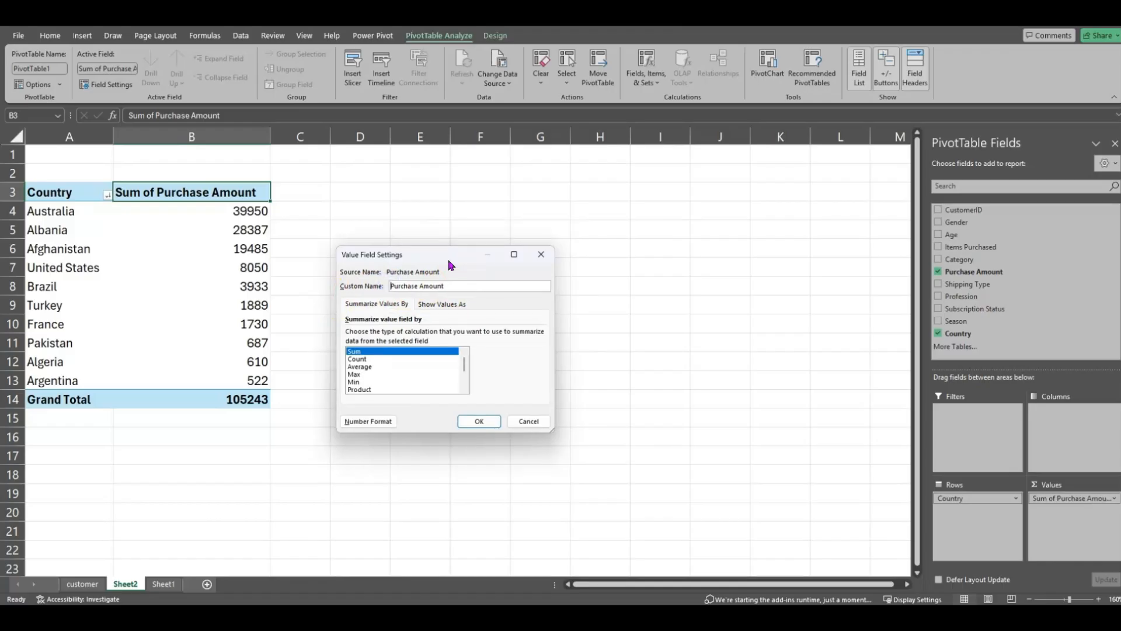
pyautogui.click(484, 425)
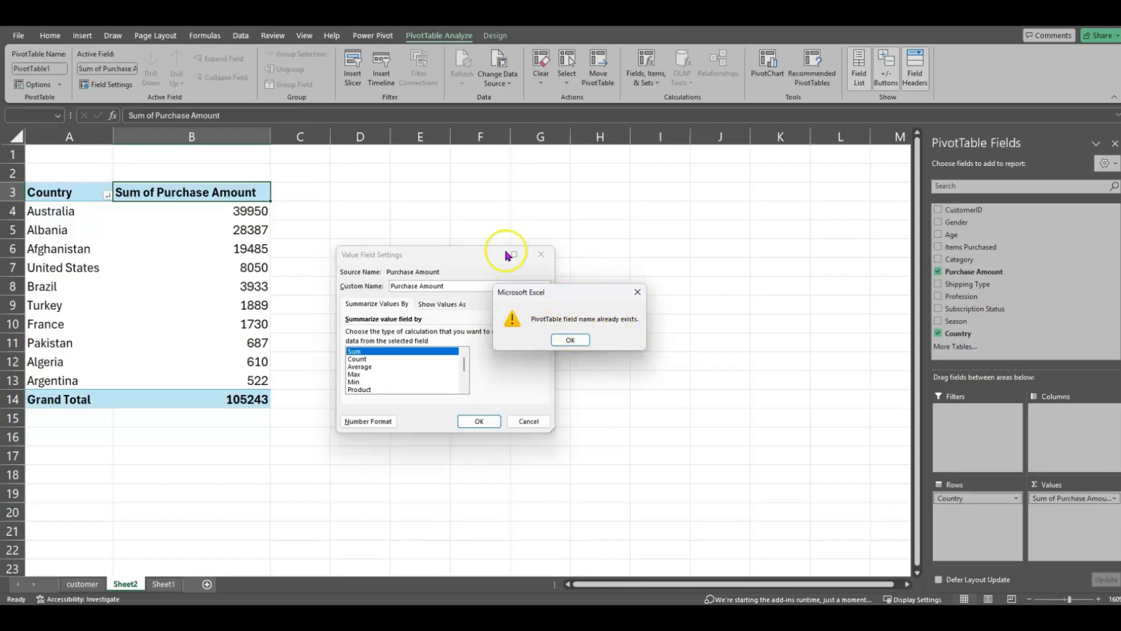
pyautogui.click(566, 341)
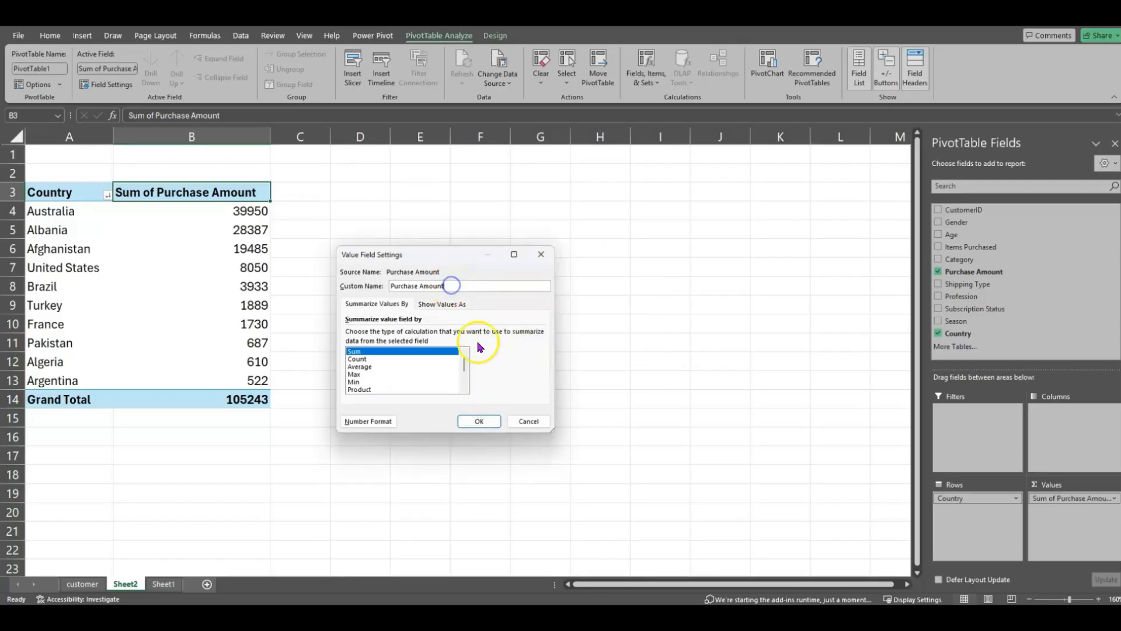
pyautogui.click(420, 286)
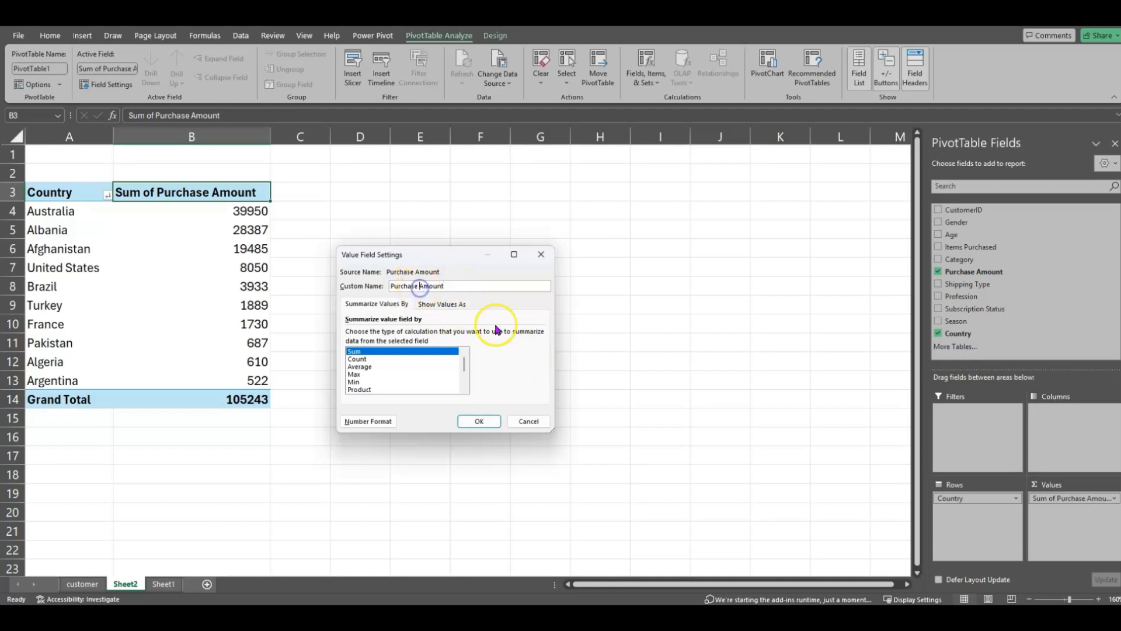
pyautogui.click(478, 421)
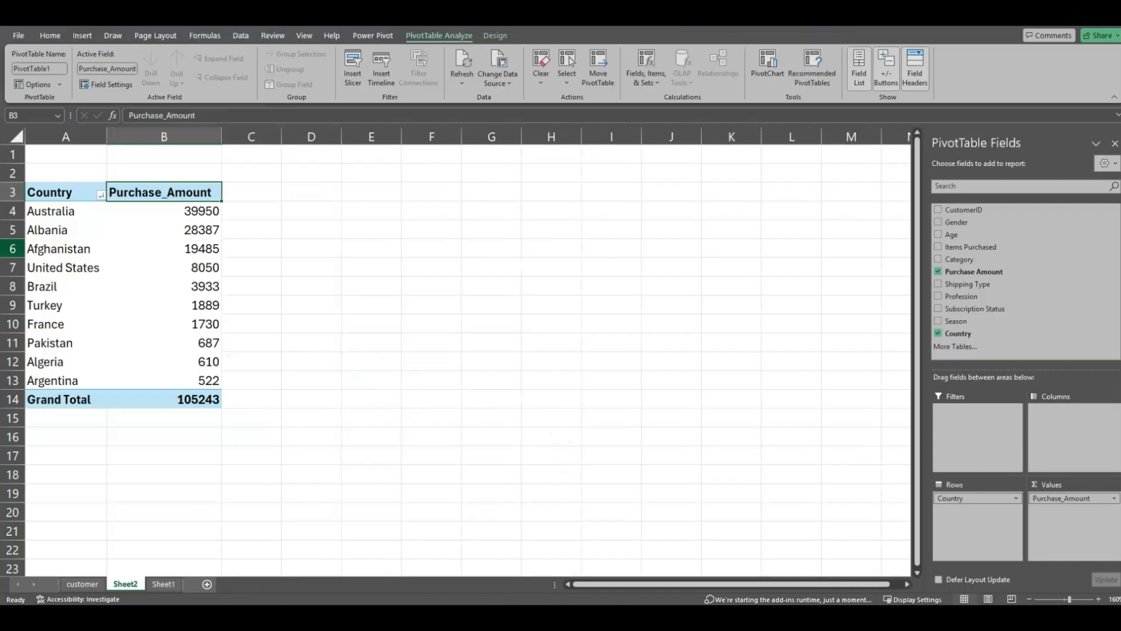
# - Apply the Accounting Number Format in dollars to the Purchase_Amount values in B4:B14, including the grand total
pyautogui.click(209, 400)
pyautogui.moveTo(200, 211); pyautogui.dragTo(200, 402)
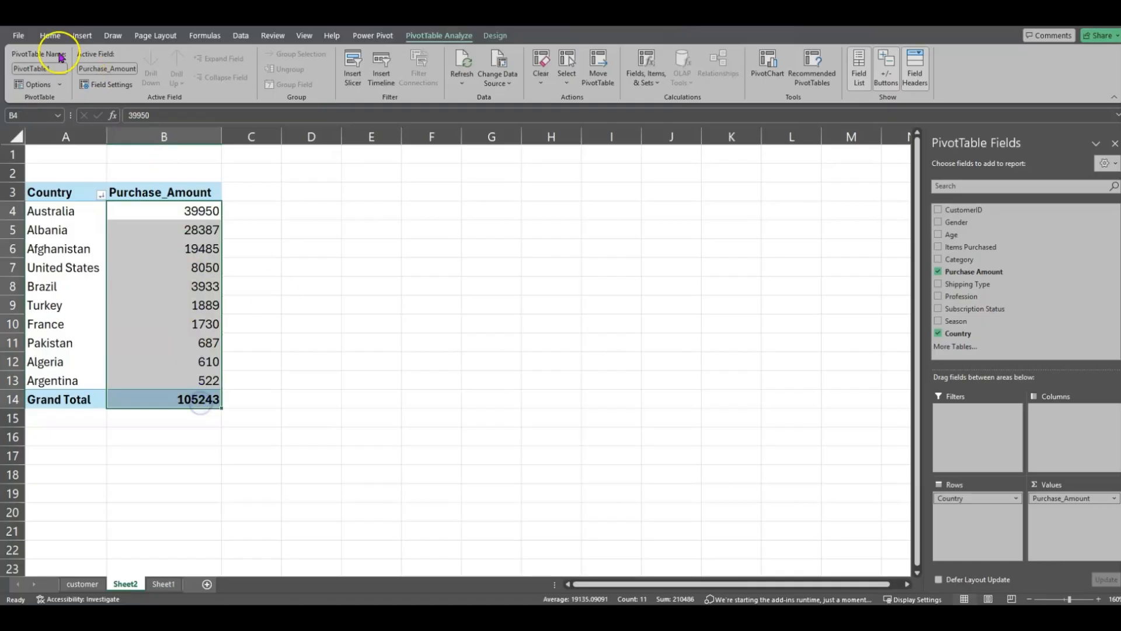
pyautogui.click(50, 35)
pyautogui.click(432, 78)
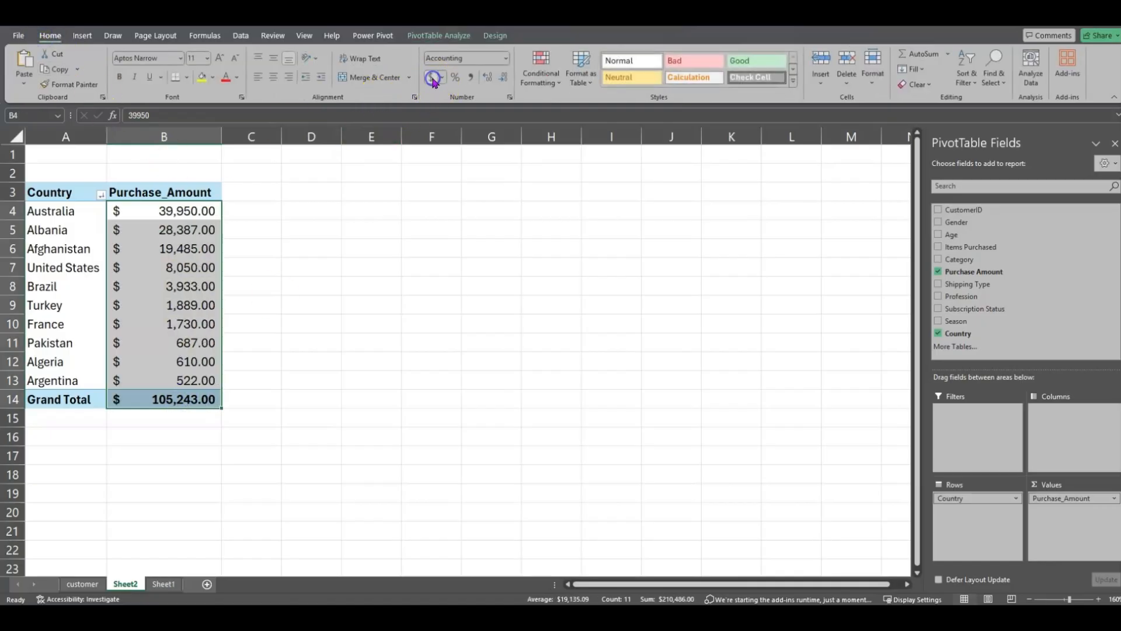
pyautogui.click(272, 432)
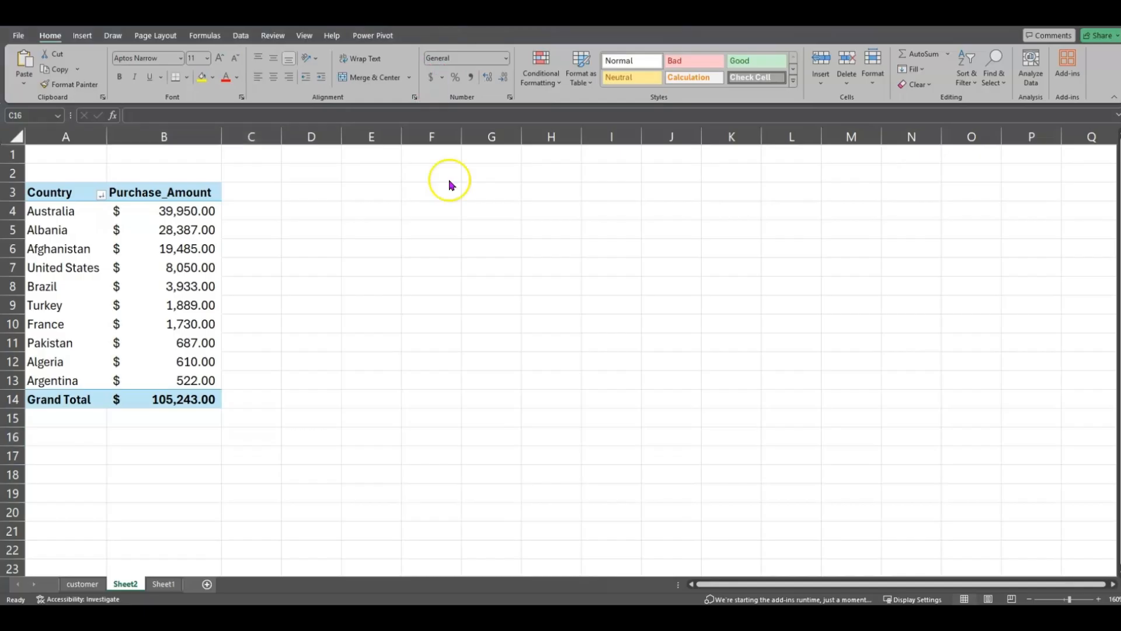
# - Add All Borders to the whole PivotTable range A3:B14
pyautogui.moveTo(55, 192)
pyautogui.mouseDown()
pyautogui.moveTo(173, 196)
pyautogui.moveTo(133, 342)
pyautogui.moveTo(170, 395)
pyautogui.mouseUp()
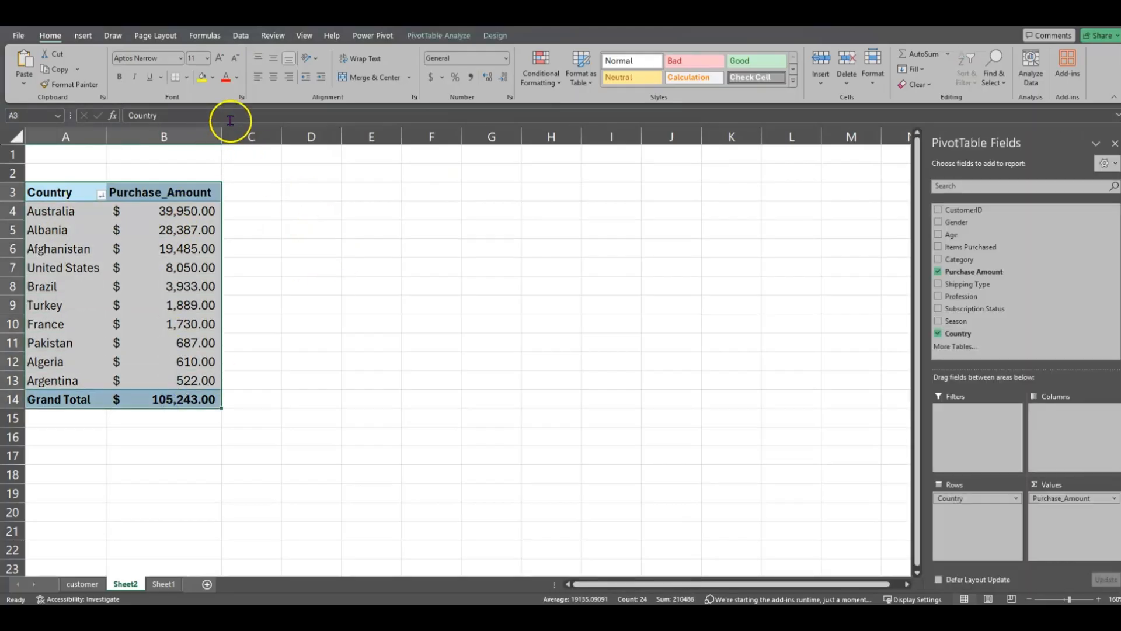
pyautogui.click(187, 82)
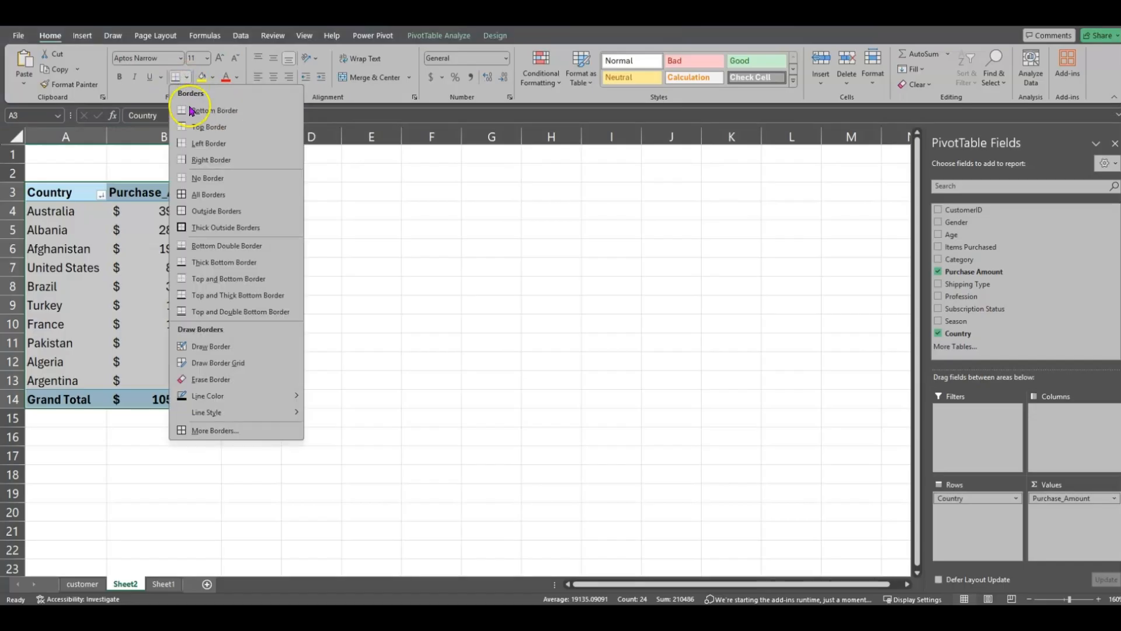
pyautogui.click(205, 196)
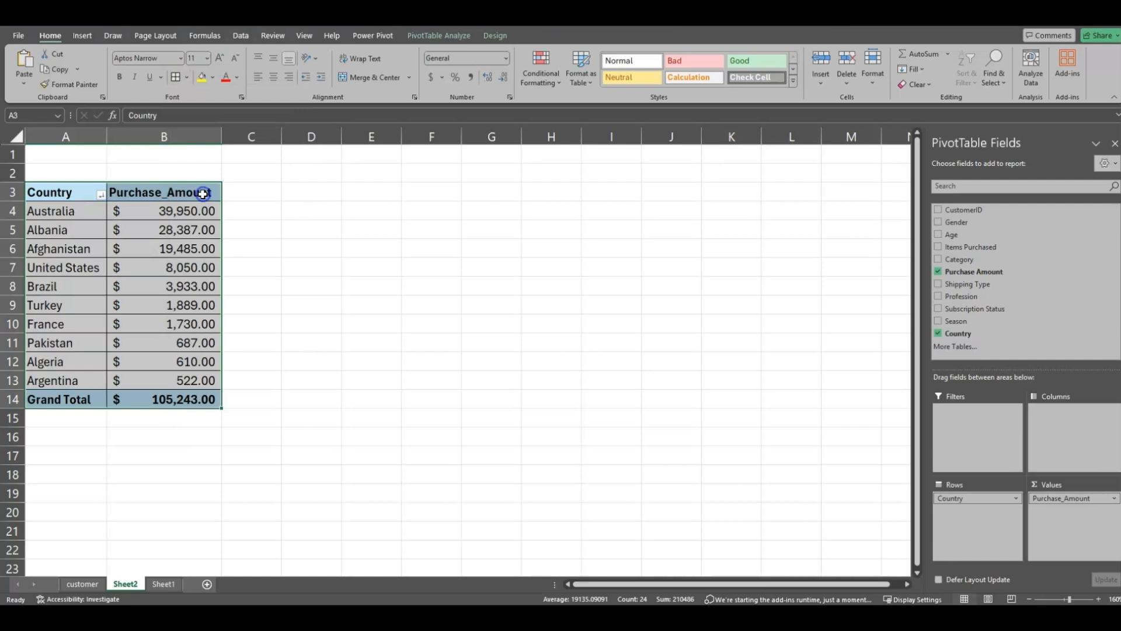
pyautogui.click(408, 243)
pyautogui.moveTo(193, 399); pyautogui.dragTo(60, 204)
pyautogui.click(333, 310)
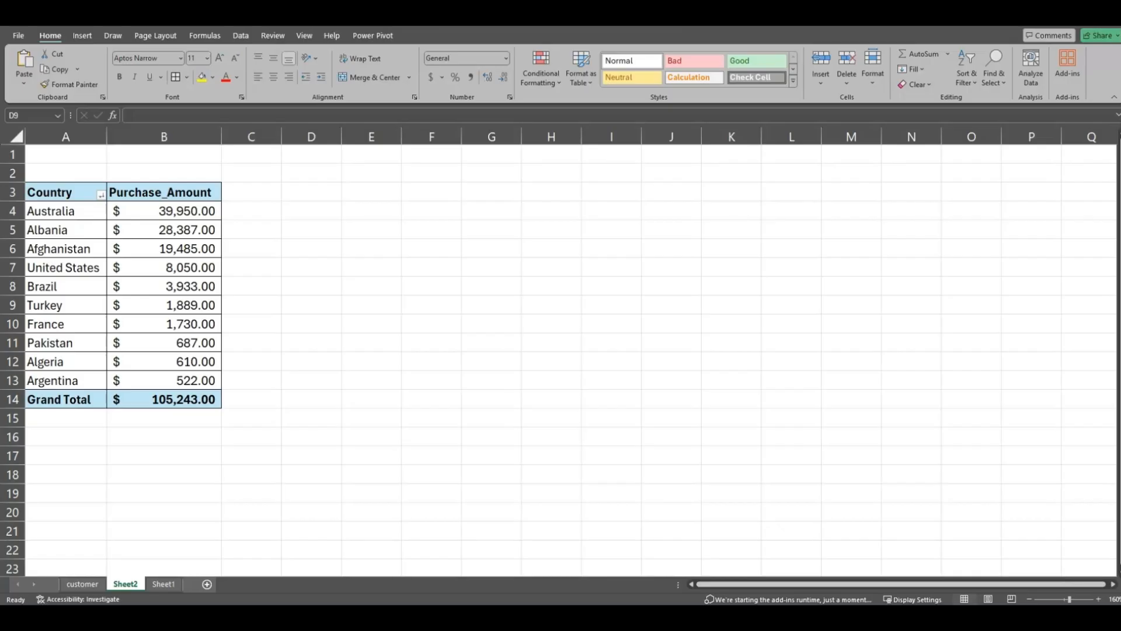
# - Insert a Clustered Bar PivotChart from the Country and Purchase_Amount data in A3:B13 and place it beside the PivotTable
pyautogui.click(322, 269)
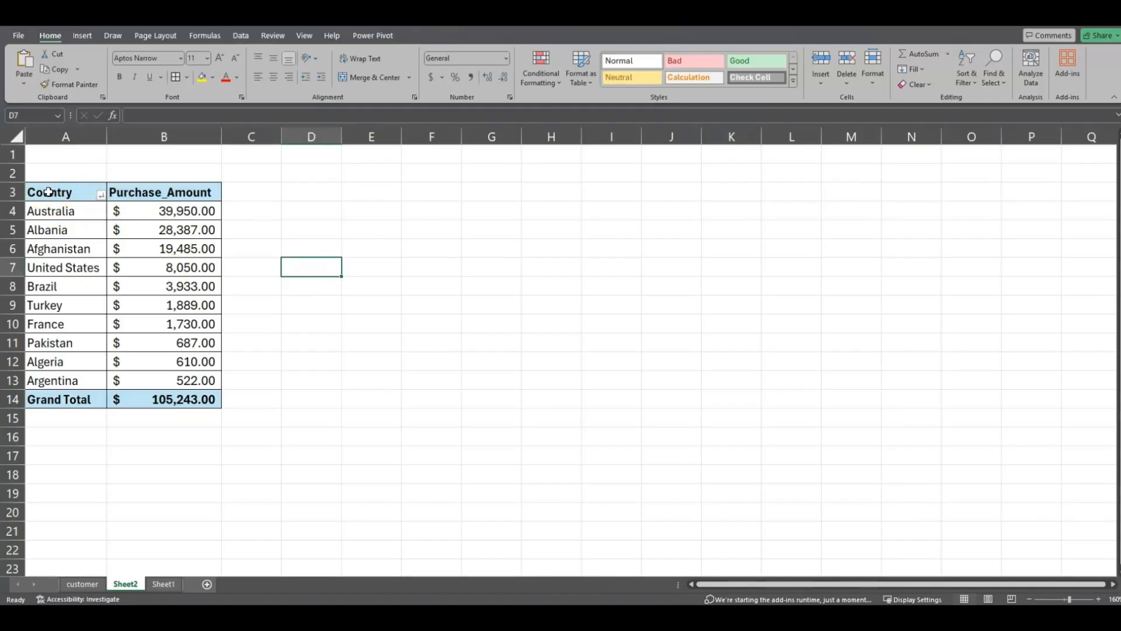
pyautogui.click(48, 192)
pyautogui.moveTo(69, 192); pyautogui.dragTo(178, 385)
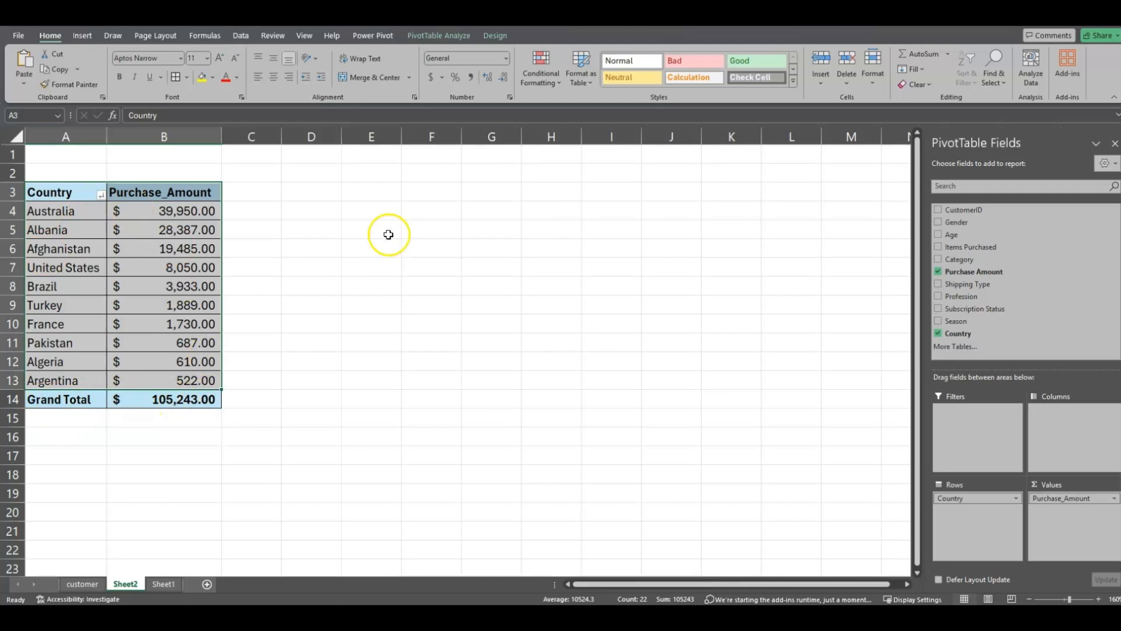
pyautogui.click(82, 35)
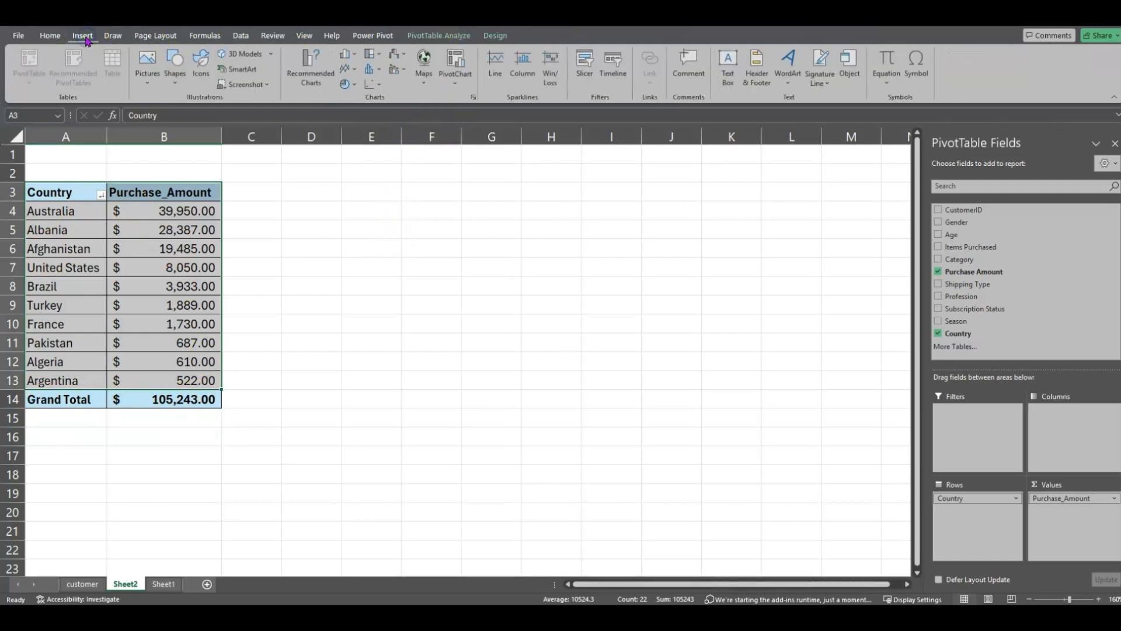
pyautogui.click(315, 76)
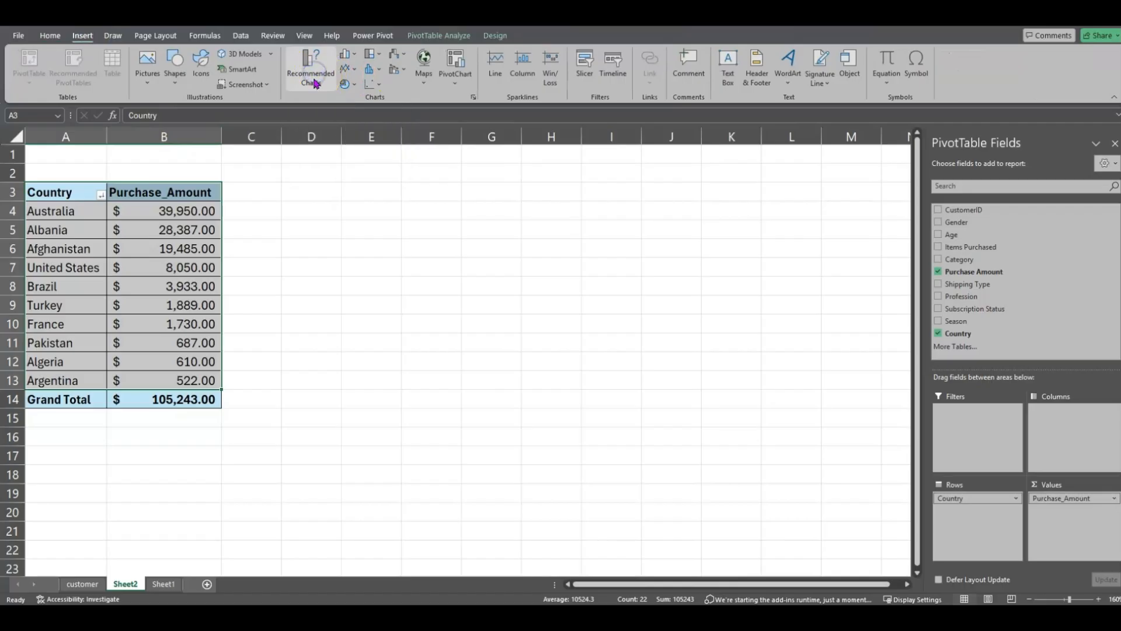
pyautogui.click(429, 249)
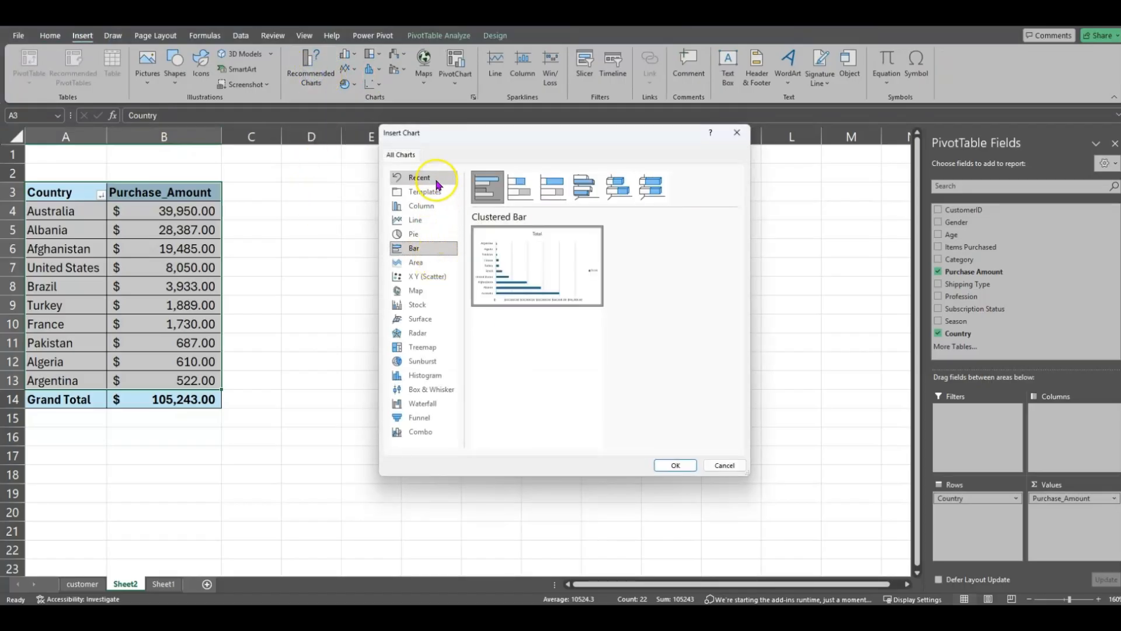
pyautogui.click(437, 180)
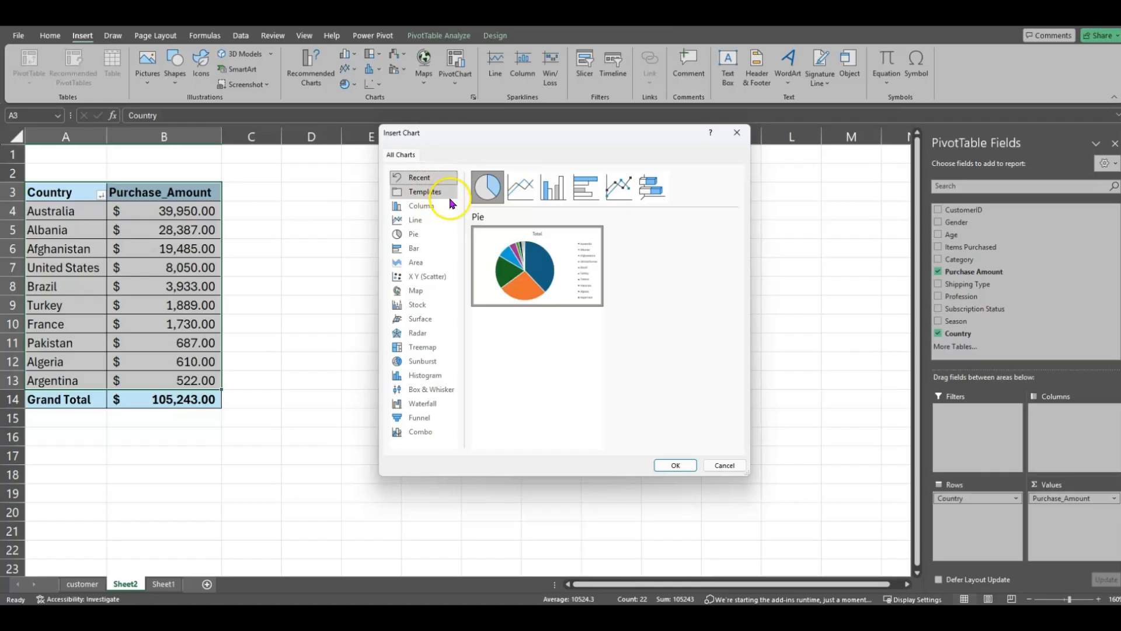
pyautogui.click(418, 250)
pyautogui.moveTo(534, 299)
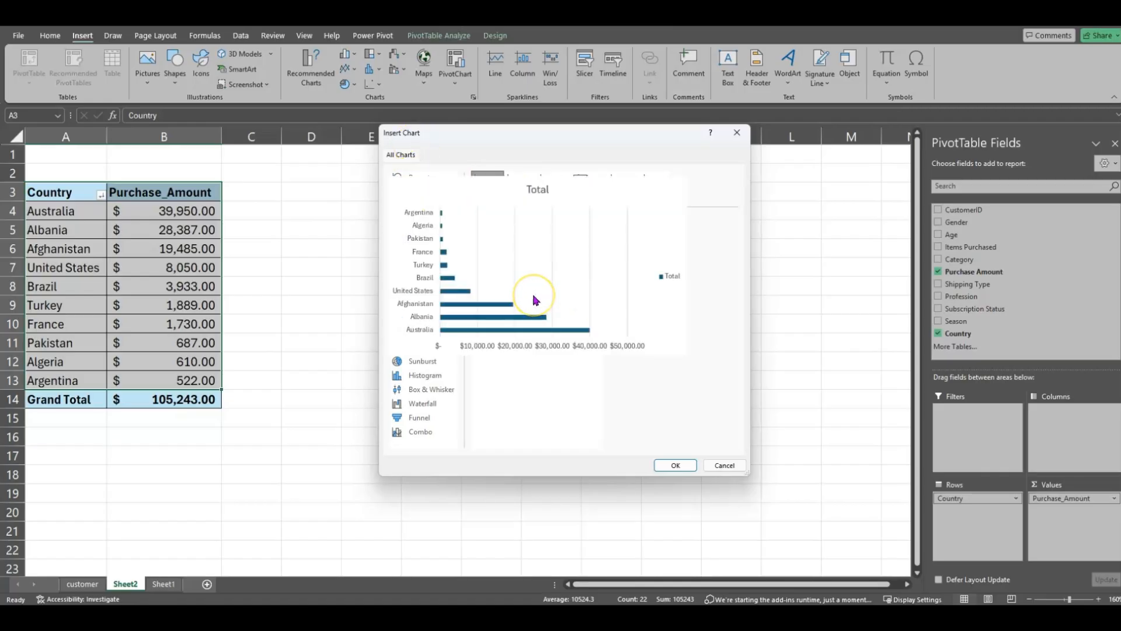
pyautogui.click(672, 464)
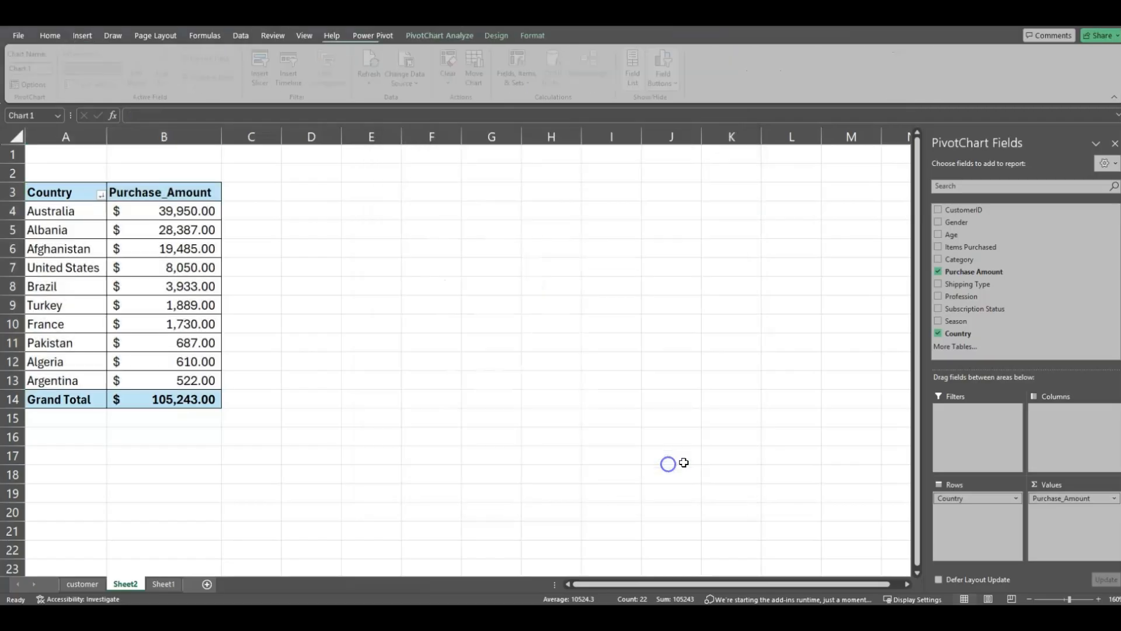
pyautogui.moveTo(628, 268); pyautogui.dragTo(646, 190)
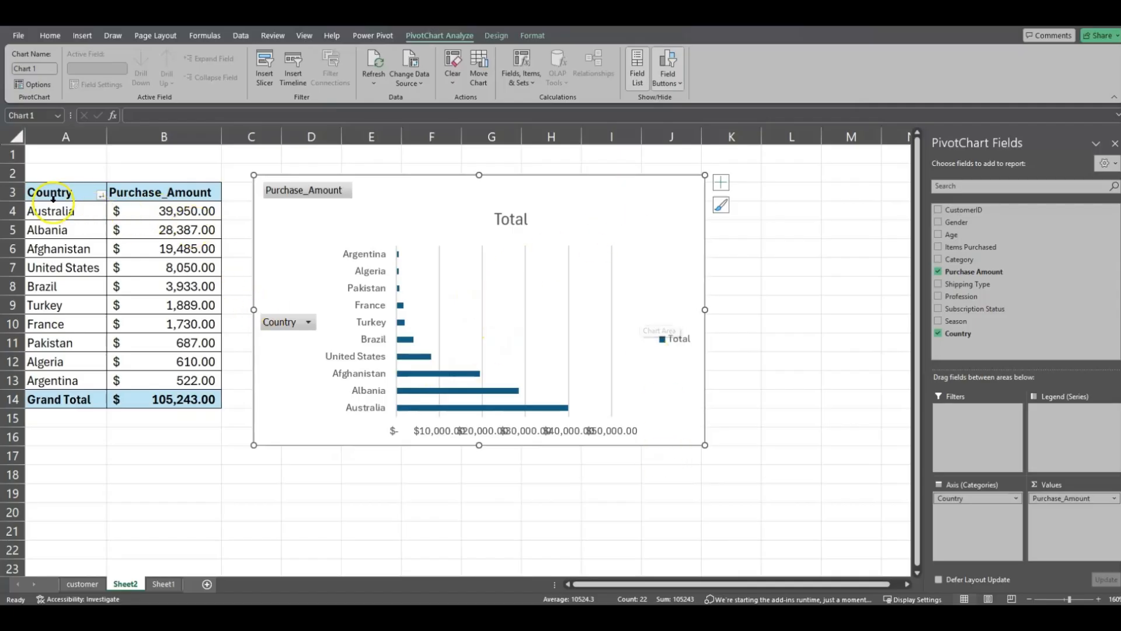
# - Filter the PivotChart's Country field to show only United States
pyautogui.click(296, 192)
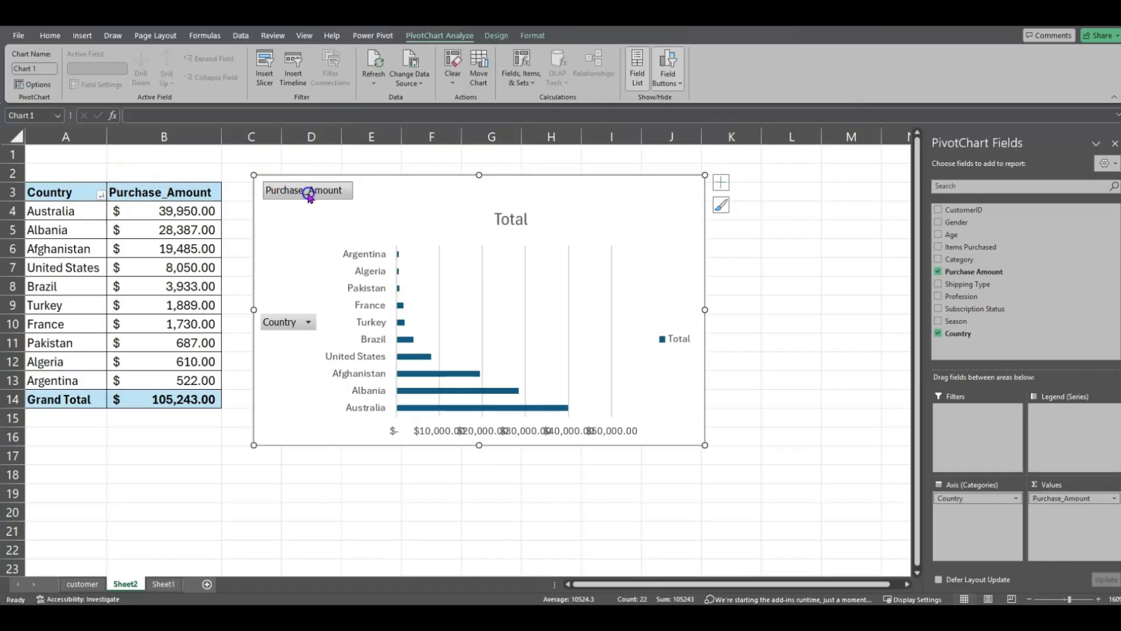
pyautogui.click(292, 322)
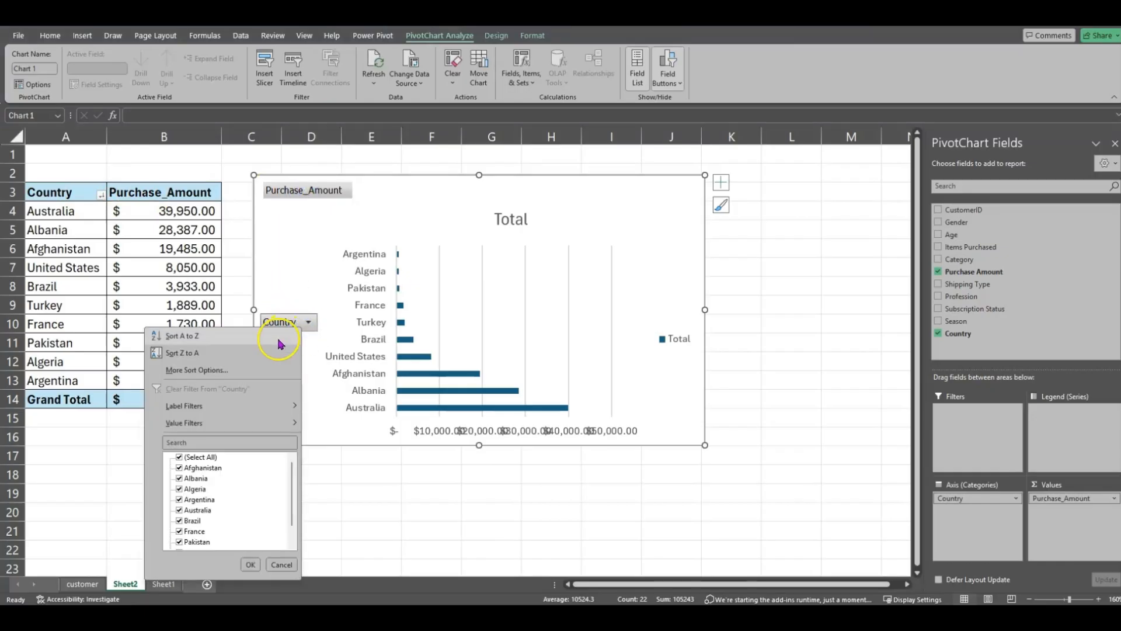
pyautogui.click(464, 272)
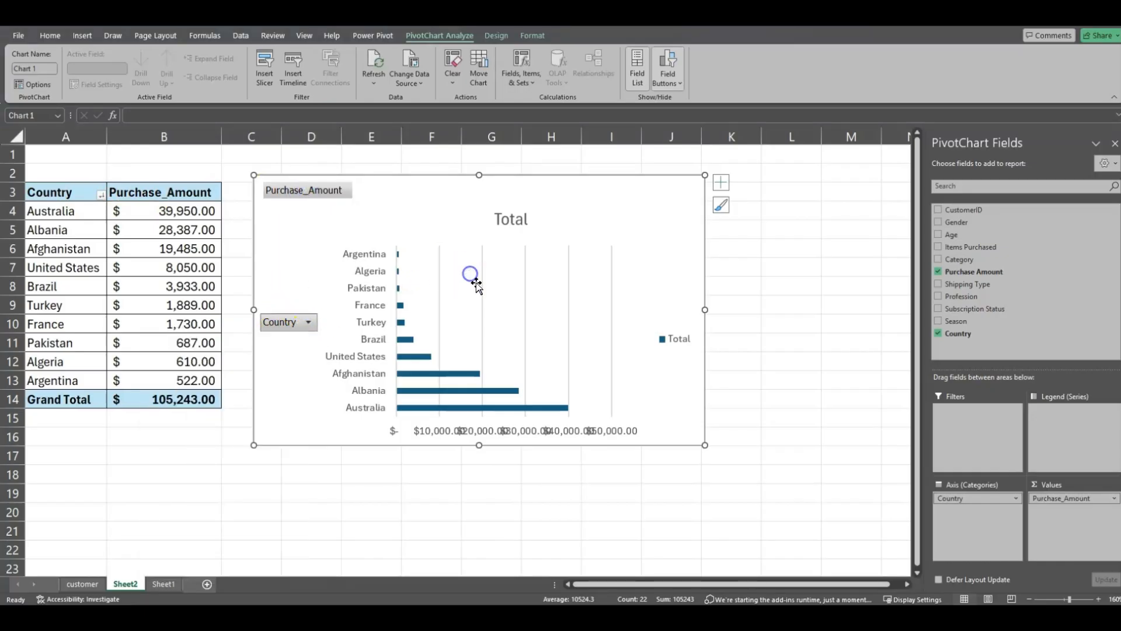
pyautogui.click(309, 322)
pyautogui.click(184, 455)
pyautogui.scroll(-1, 222, 493)
pyautogui.click(185, 540)
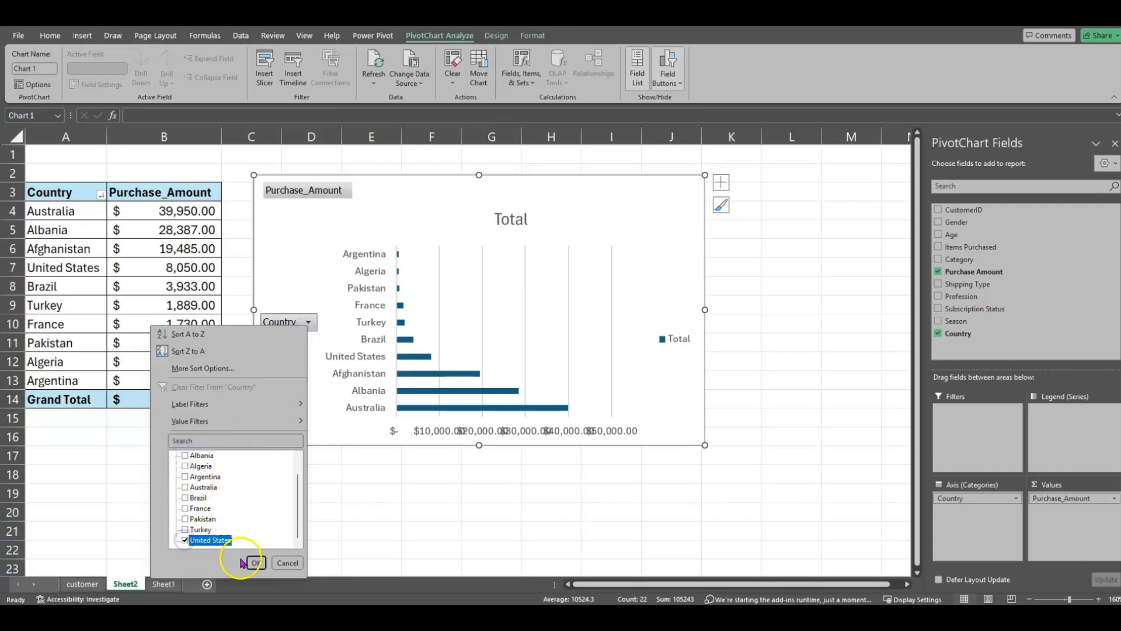
pyautogui.click(256, 562)
pyautogui.click(253, 562)
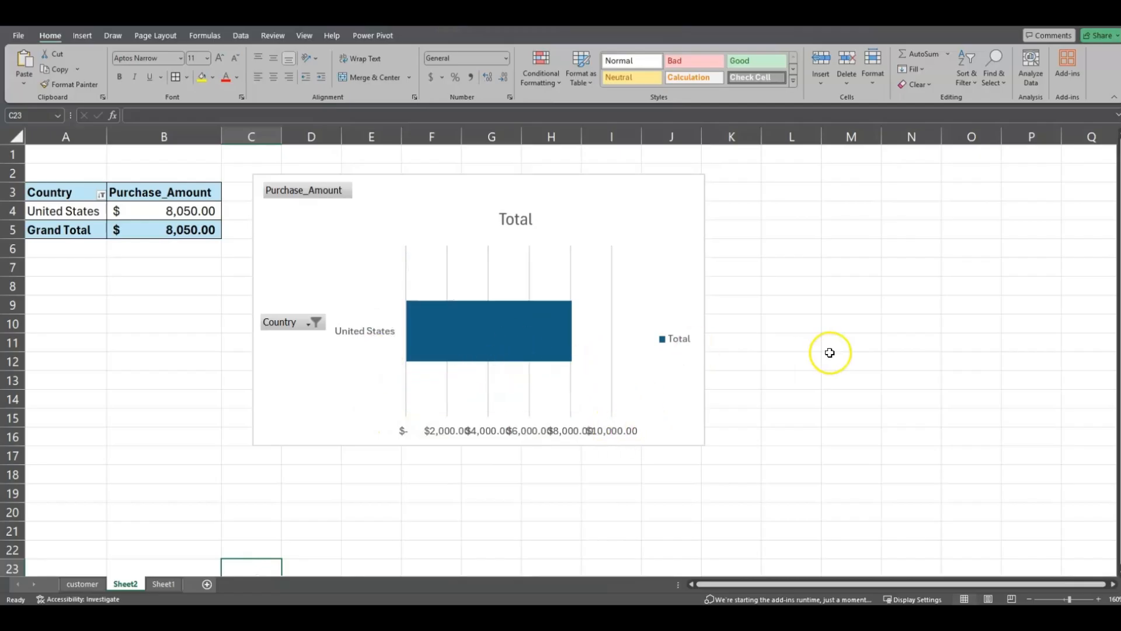
# - Reselect all countries in the PivotChart's Country filter
pyautogui.click(316, 323)
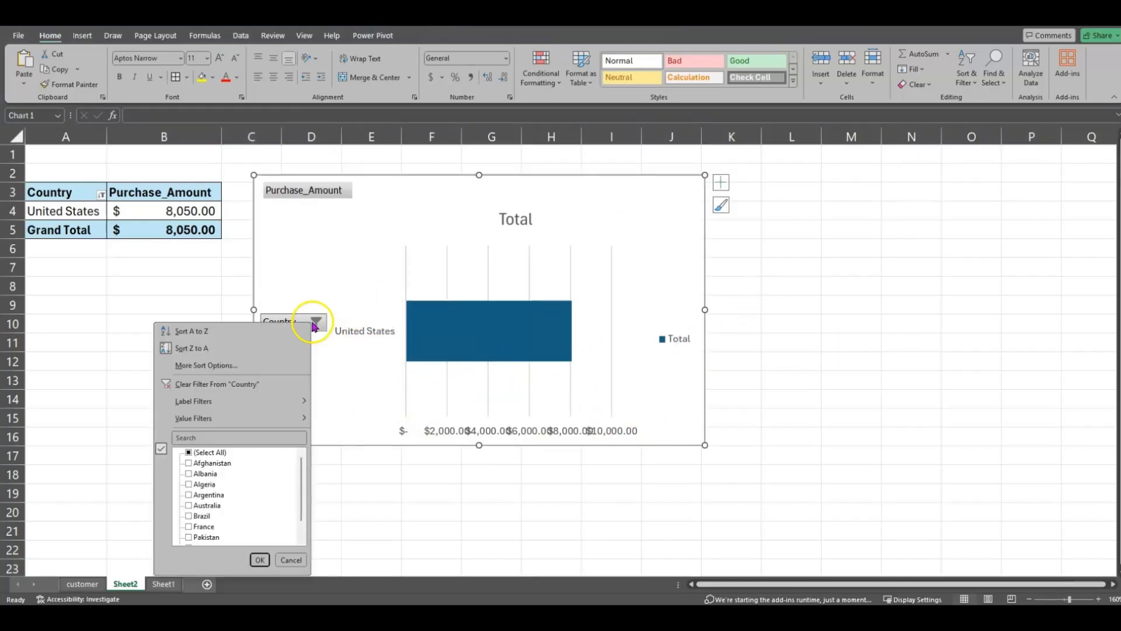
pyautogui.click(187, 452)
pyautogui.click(260, 559)
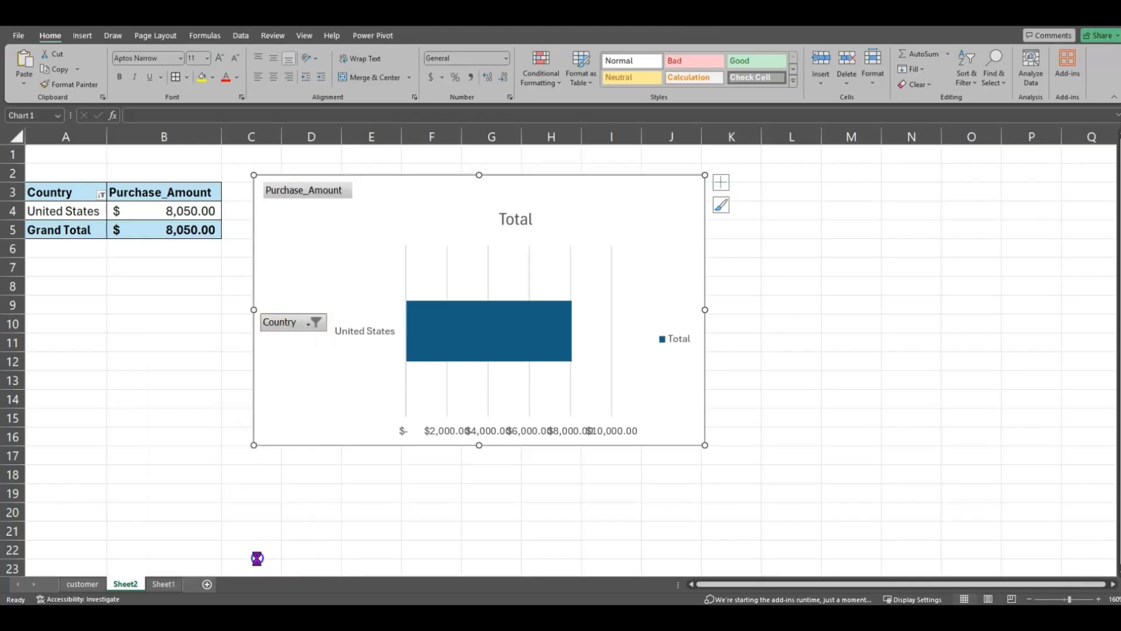
pyautogui.click(319, 221)
pyautogui.click(326, 193)
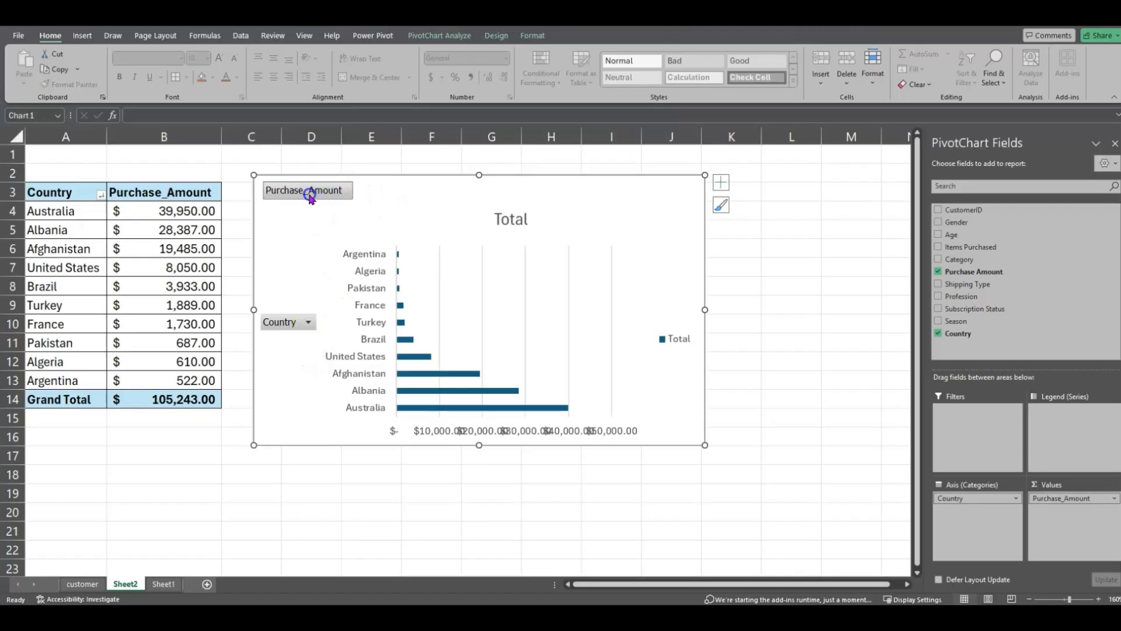
# - Widen the PivotChart to about column M and change its title to Sales by Country
pyautogui.moveTo(705, 309); pyautogui.dragTo(848, 311)
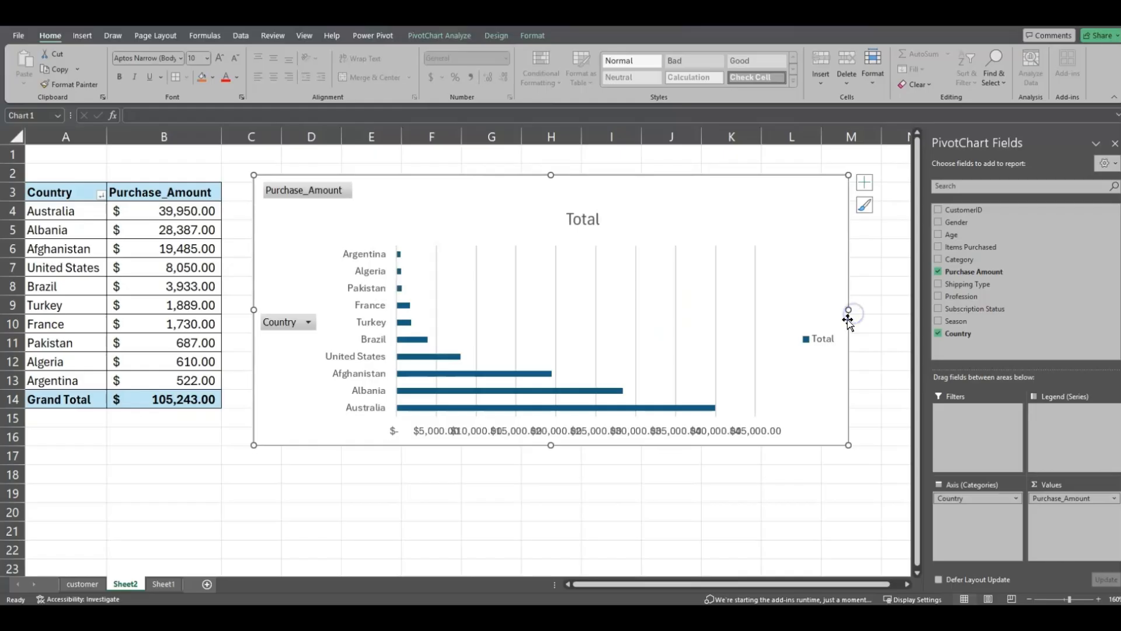
pyautogui.click(585, 219)
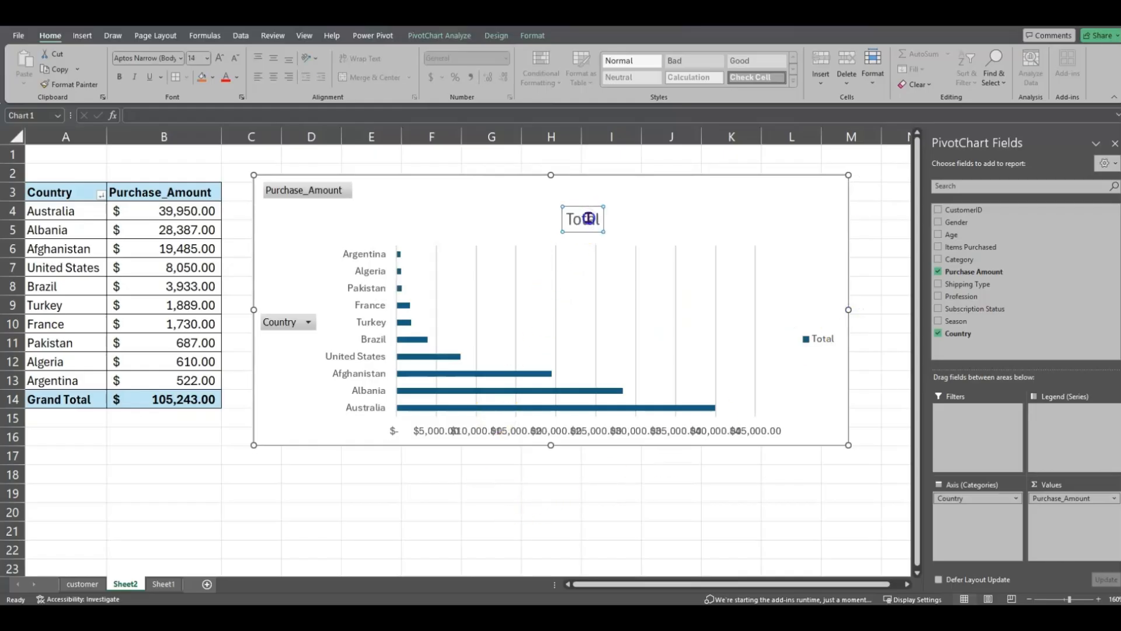
pyautogui.doubleClick(589, 218)
pyautogui.write('Sa')
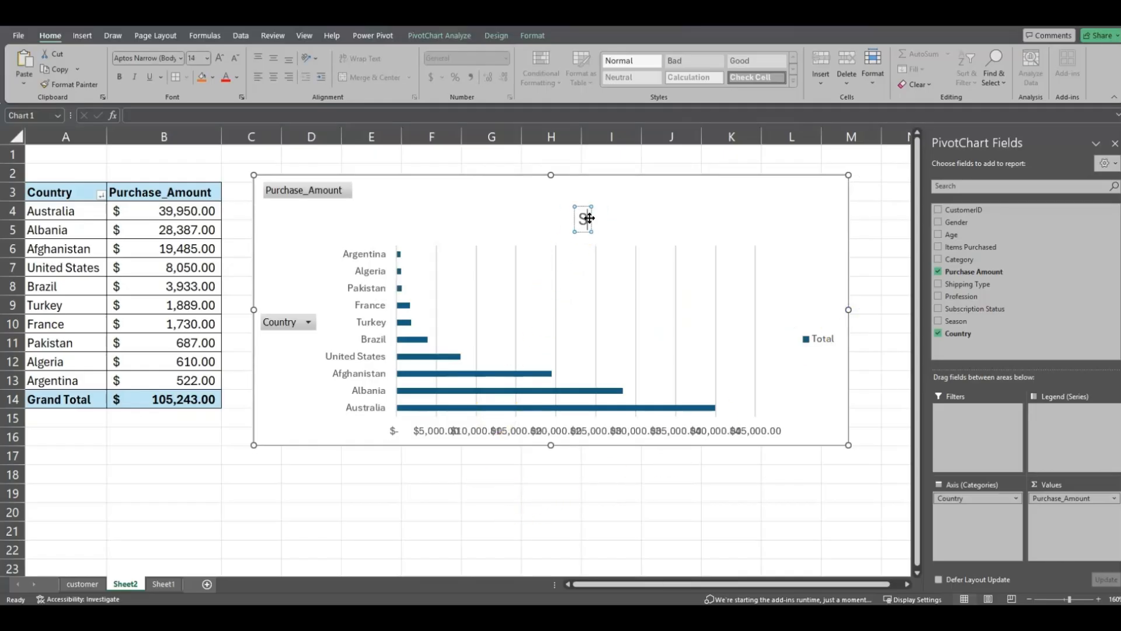
pyautogui.write('les b')
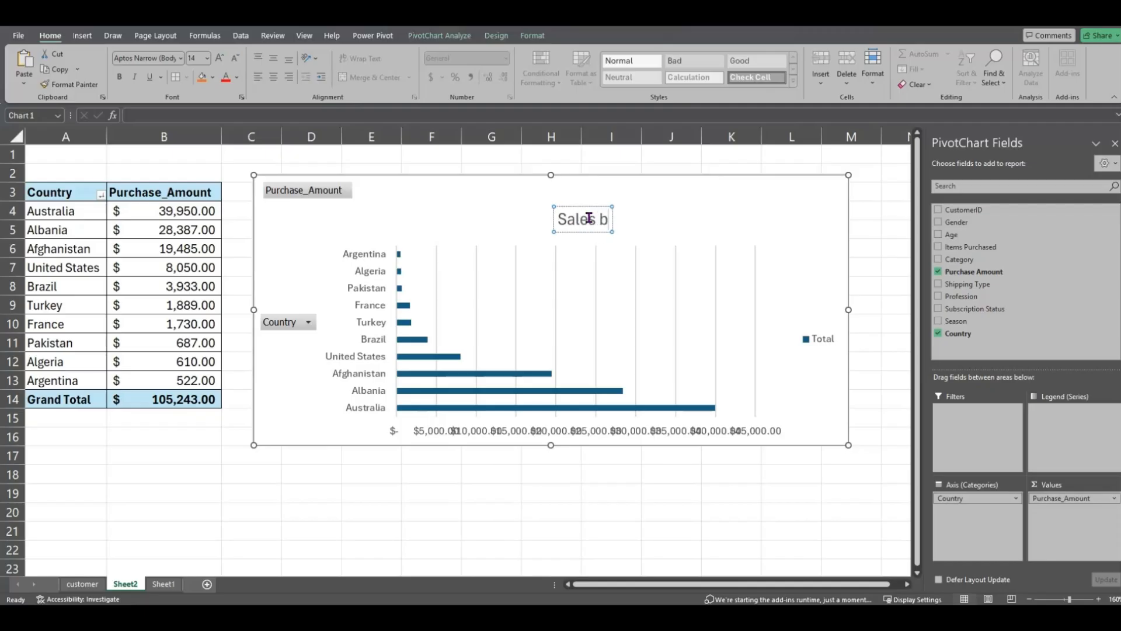
pyautogui.write('y Country')
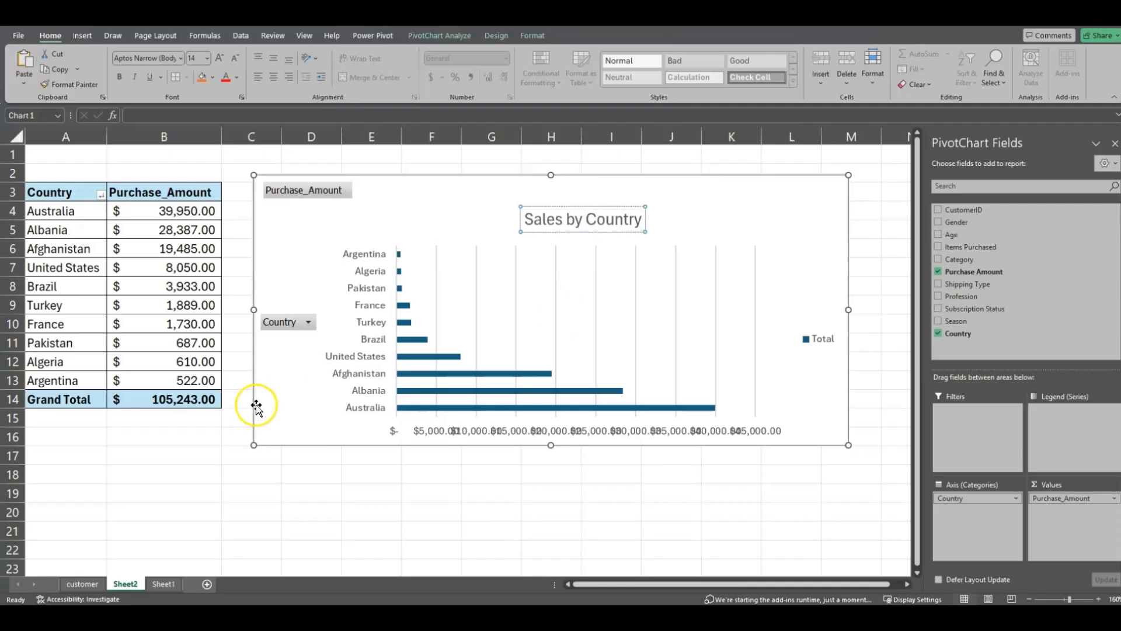
# - Enlarge the Sales by Country chart to about 4.27" high by 9.64" wide, positioned over columns A to M from row 1
pyautogui.click(313, 397)
pyautogui.moveTo(550, 445); pyautogui.dragTo(551, 558)
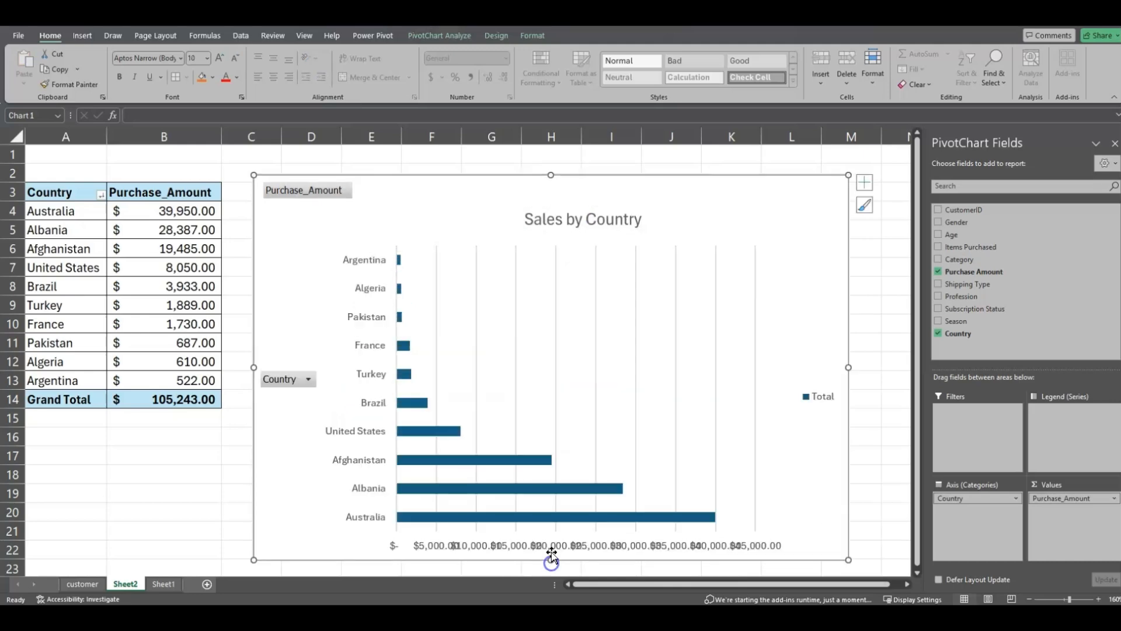
pyautogui.moveTo(254, 367); pyautogui.dragTo(24, 339)
pyautogui.moveTo(848, 367); pyautogui.dragTo(895, 363)
pyautogui.moveTo(457, 365); pyautogui.dragTo(457, 342)
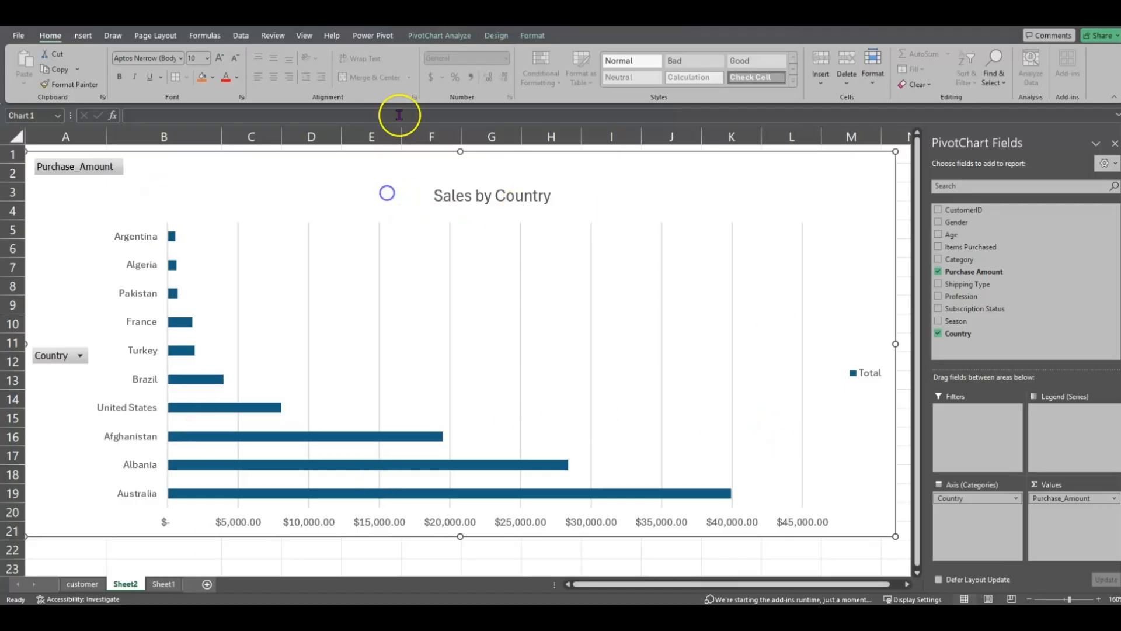
# - Apply a chart style with a bold title and shaded, shadowed bars to the Sales by Country chart
pyautogui.click(419, 35)
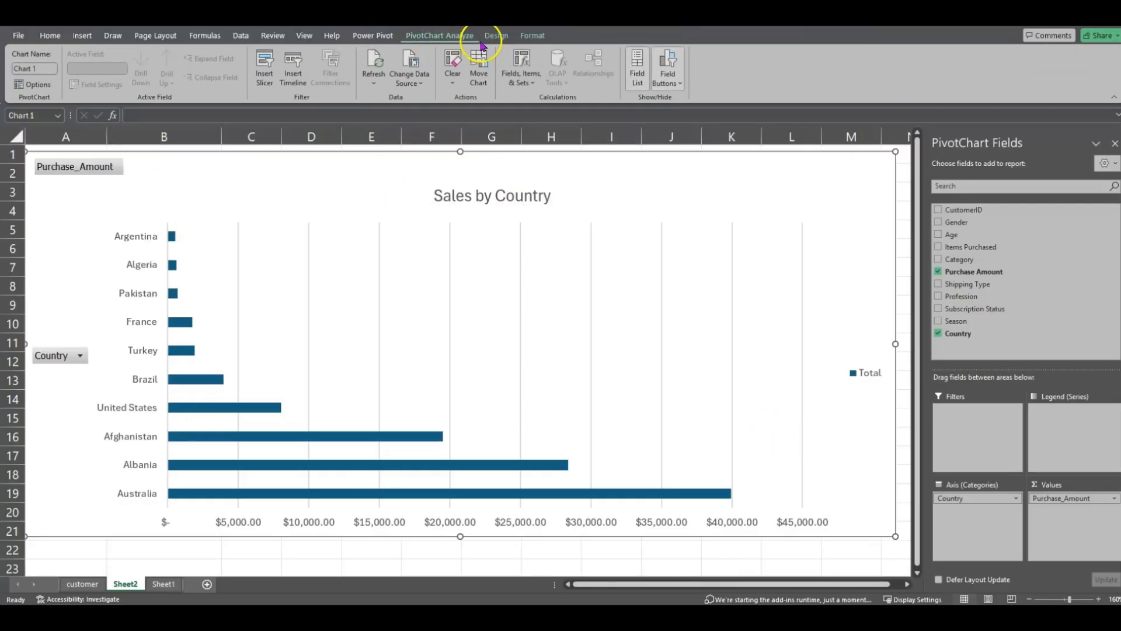
pyautogui.click(497, 36)
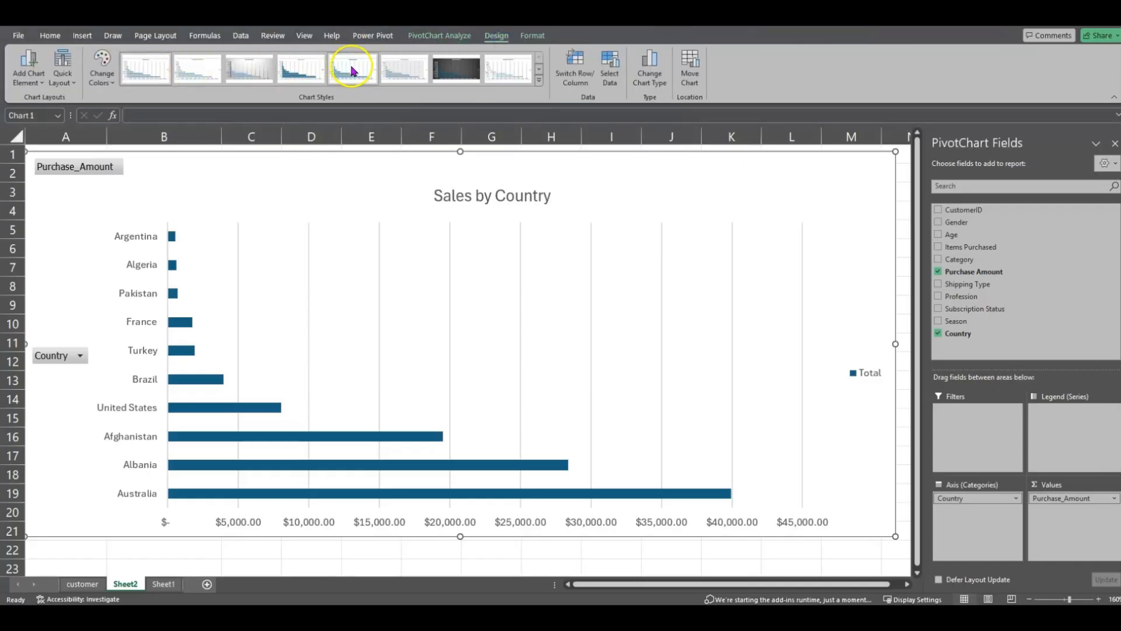
pyautogui.click(538, 70)
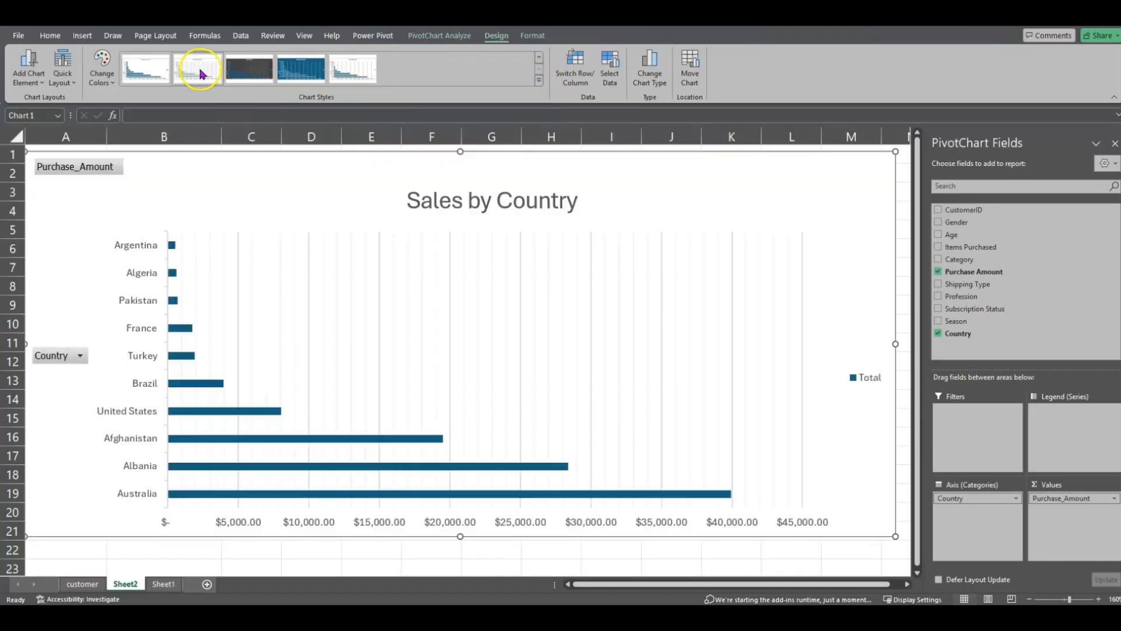
pyautogui.click(537, 38)
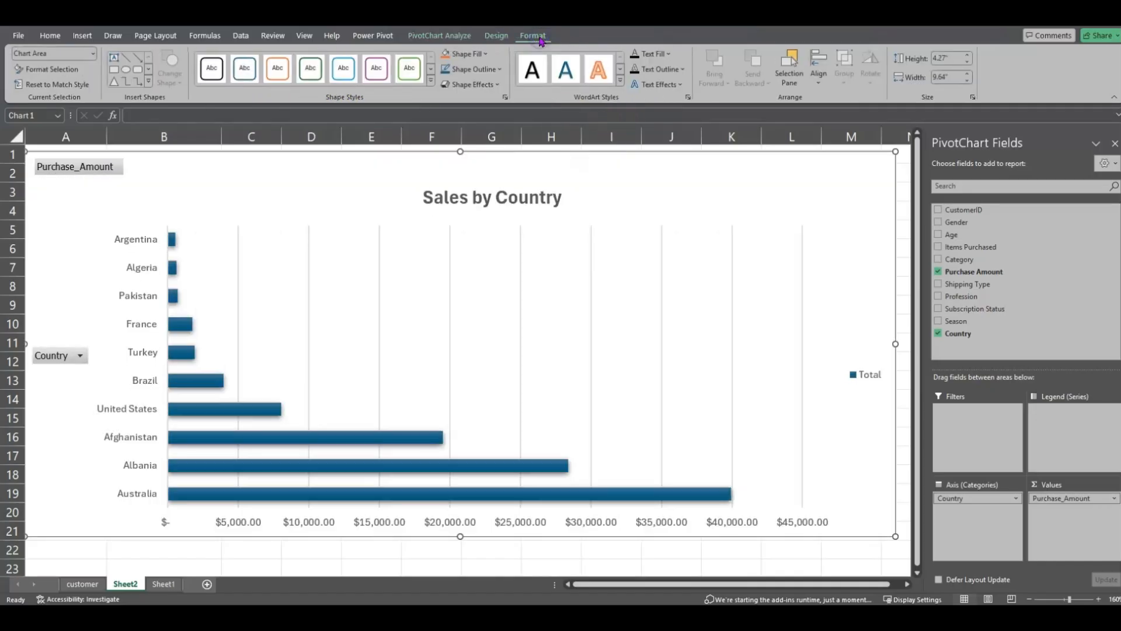